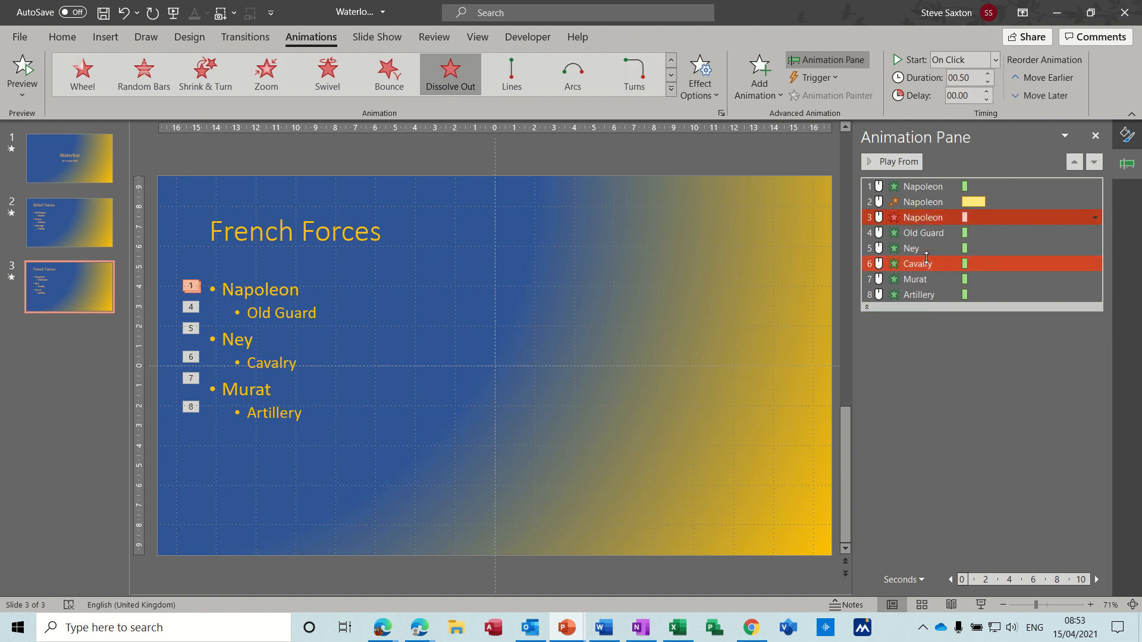
Step: Play the French Forces slide as a slide show to check its bullet animations, and end the show
left_click(904, 190, "ctrl")
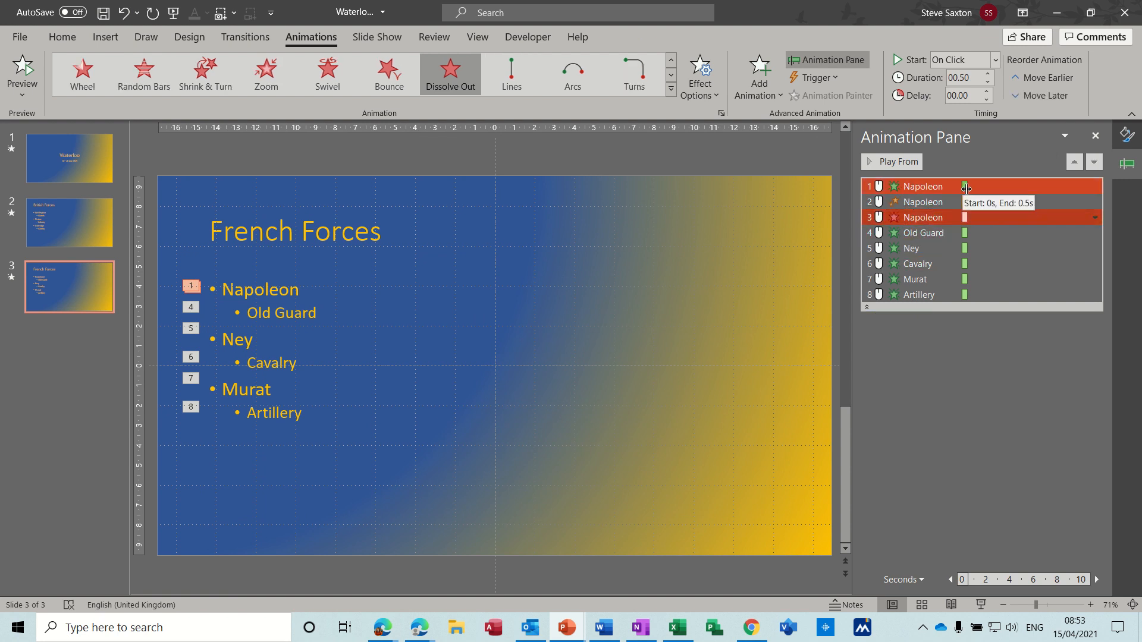
left_click(972, 226, "ctrl")
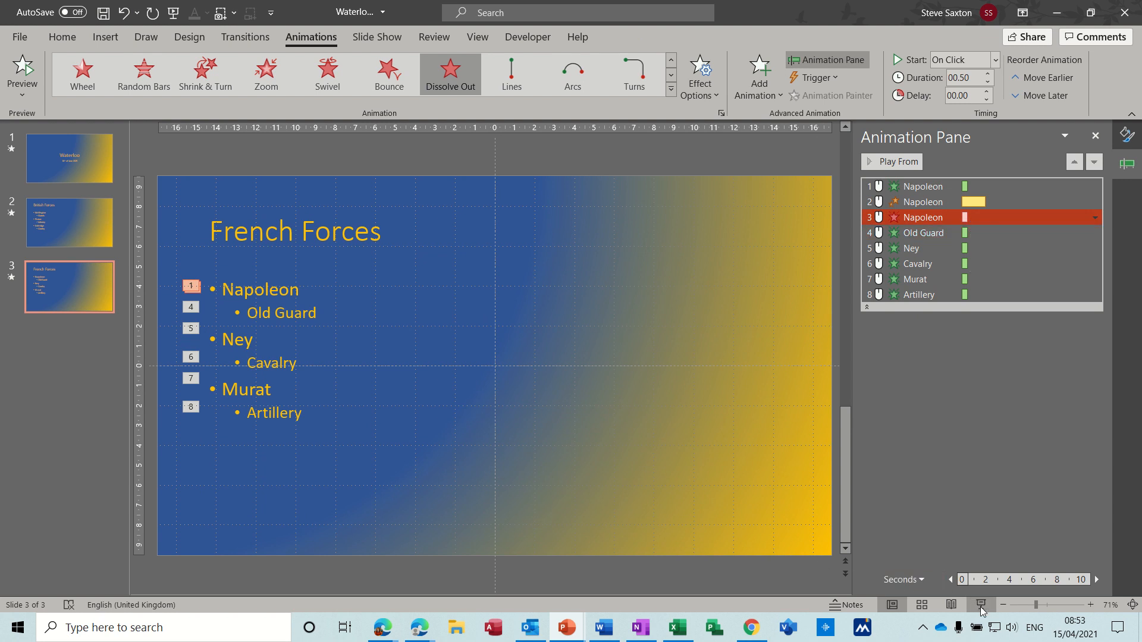
key("shift+F5")
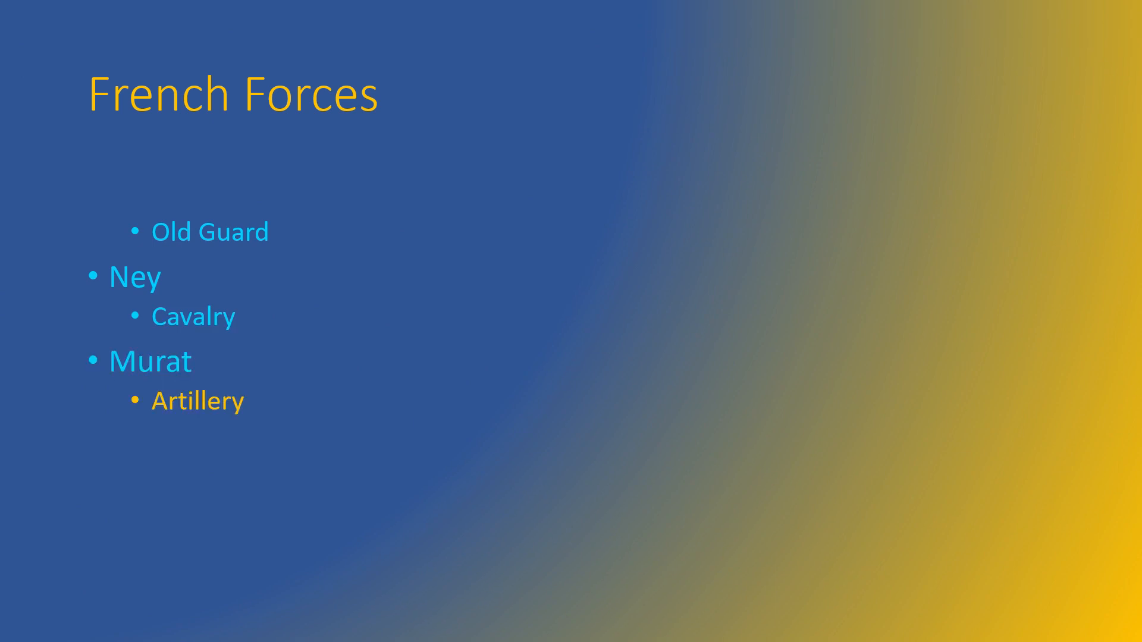
key("Escape")
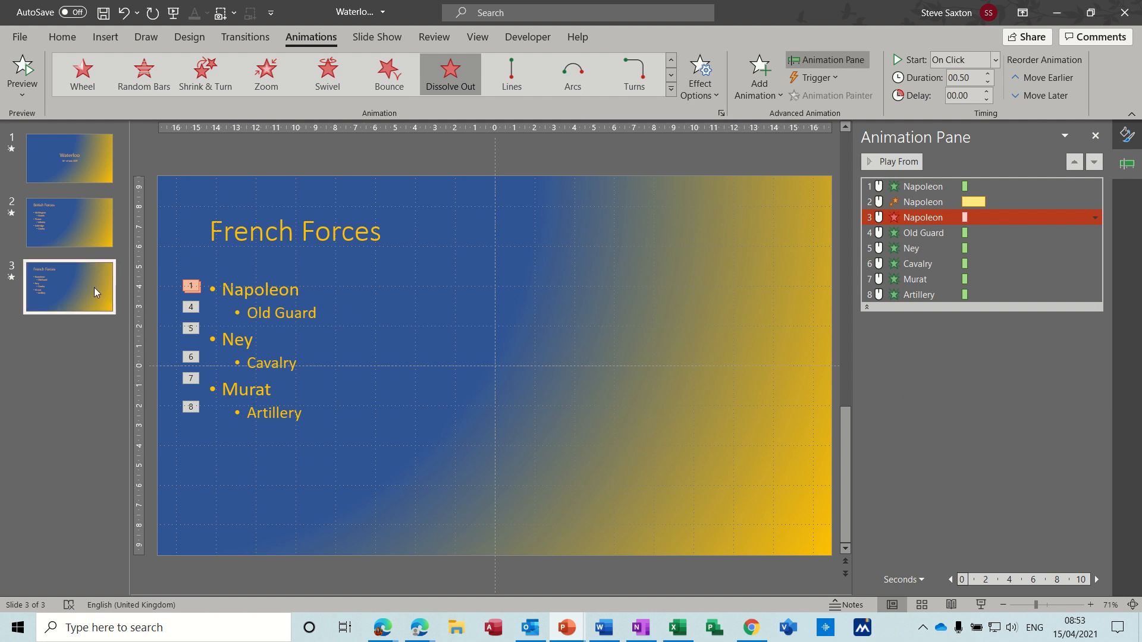
Step: Add a new slide after the French Forces slide and insert a Clustered Column chart with the default data
key("ctrl+m")
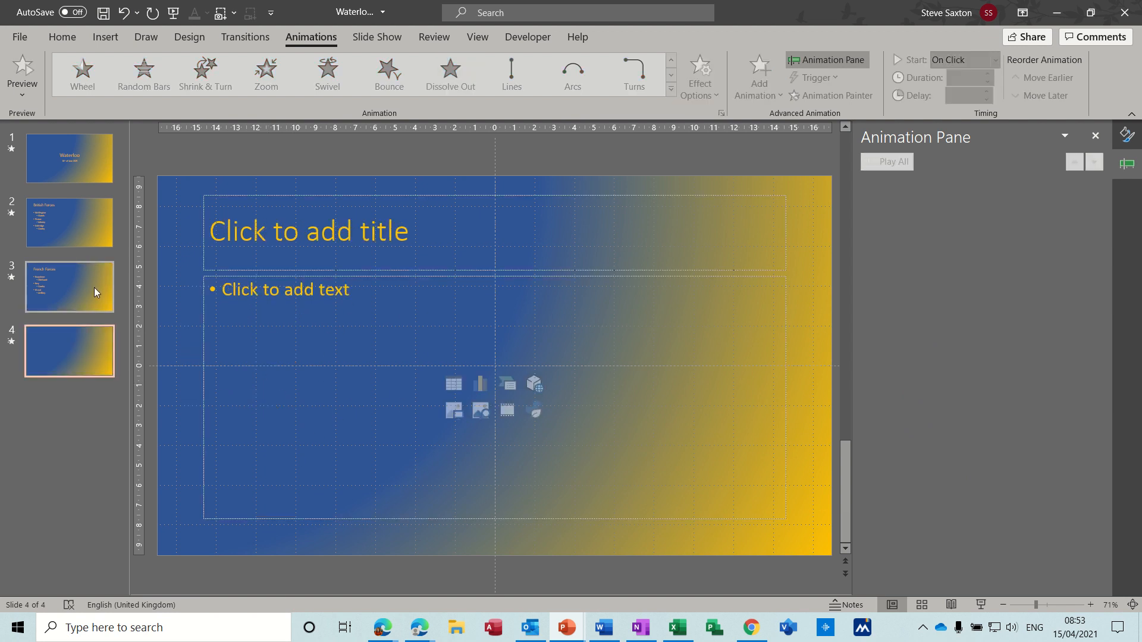
left_click(480, 385)
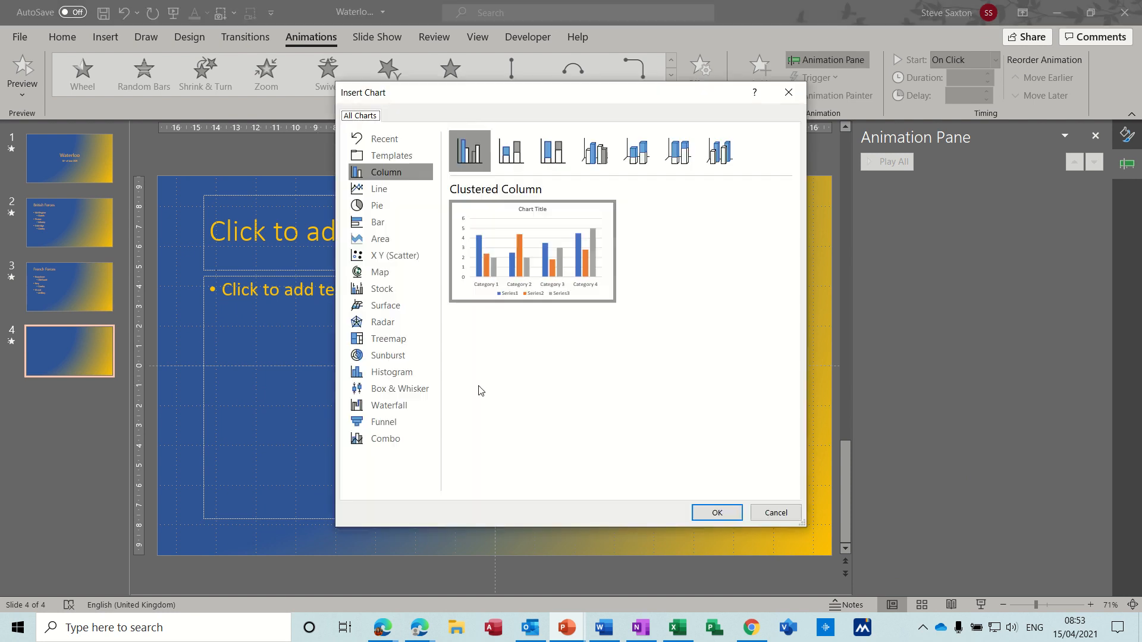
double_click(535, 242)
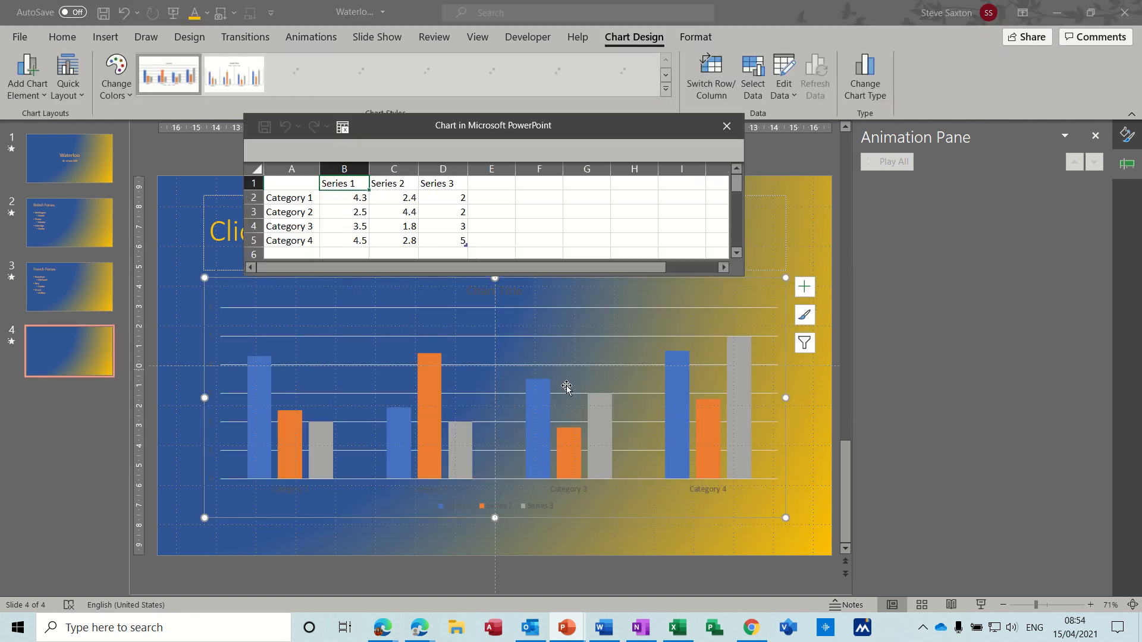
left_click(726, 128)
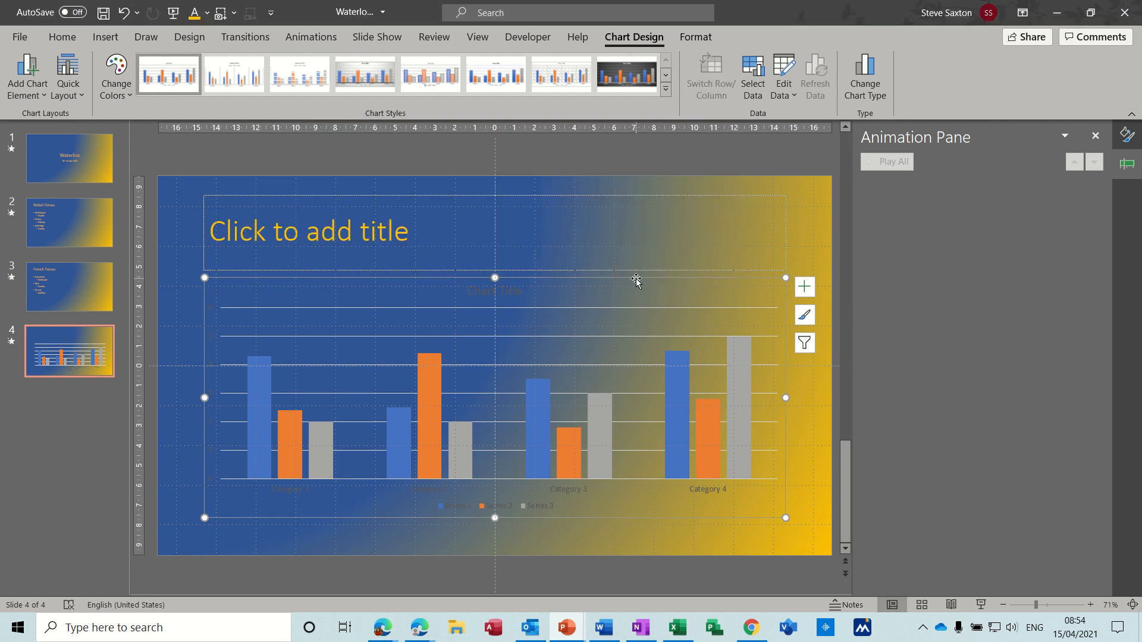
Step: Add the Dissolve In entrance effect to the column chart
left_click(310, 37)
left_click(749, 87)
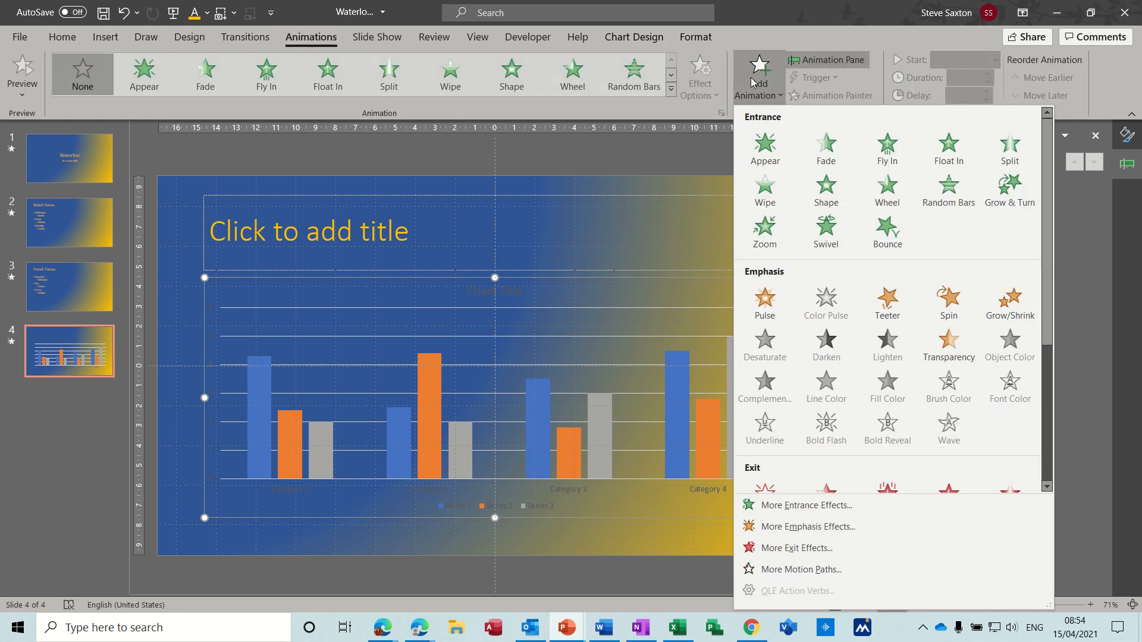
left_click(774, 507)
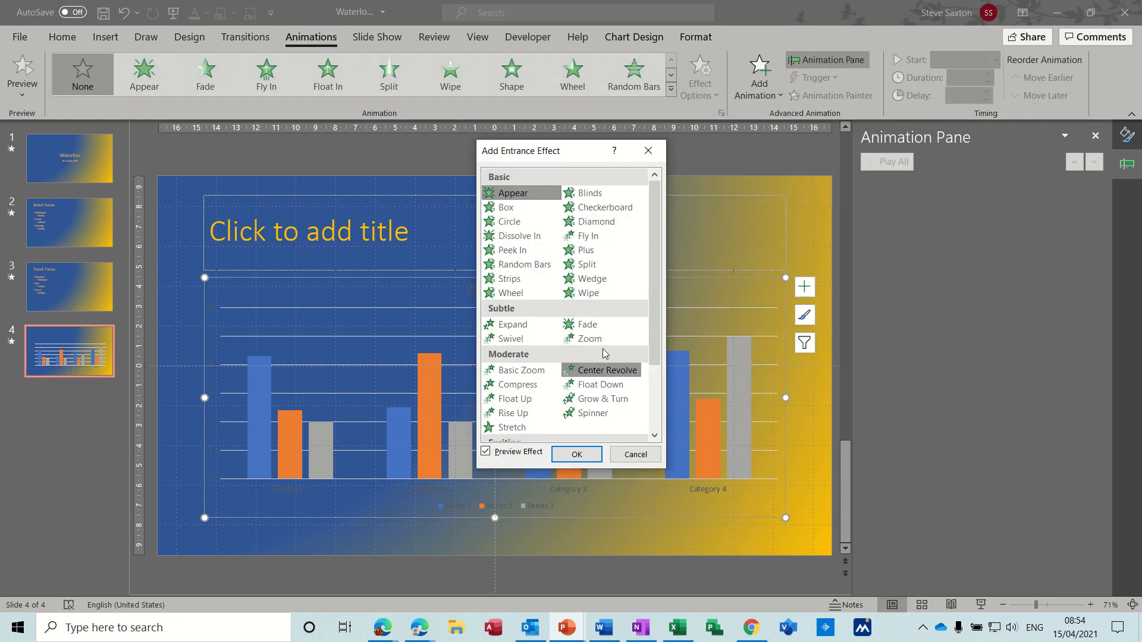
left_click(519, 236)
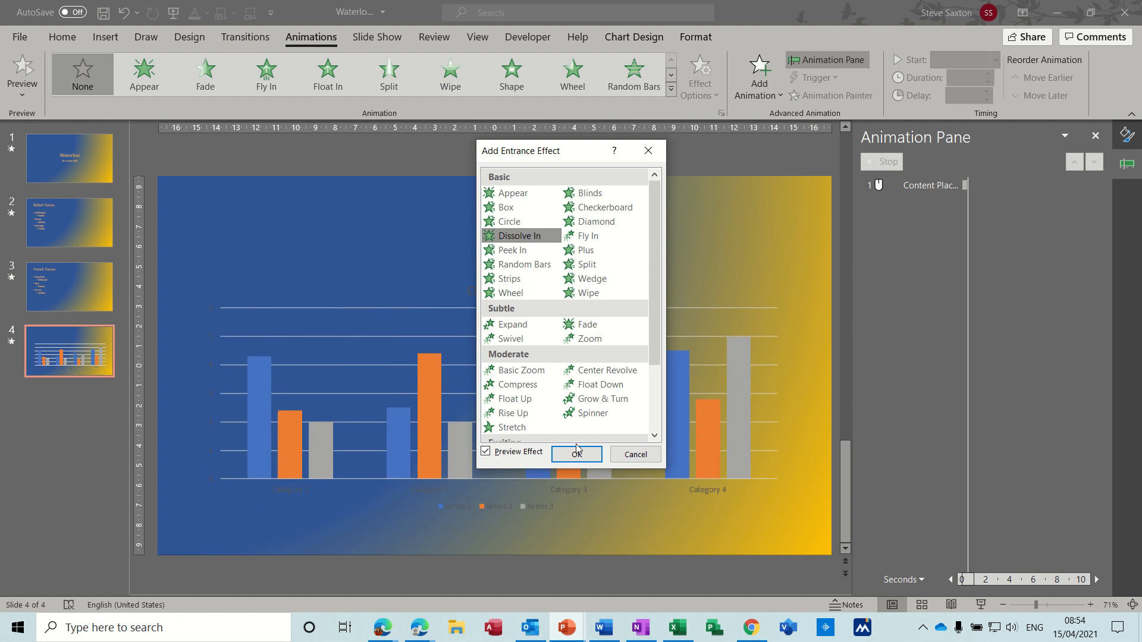
left_click(577, 454)
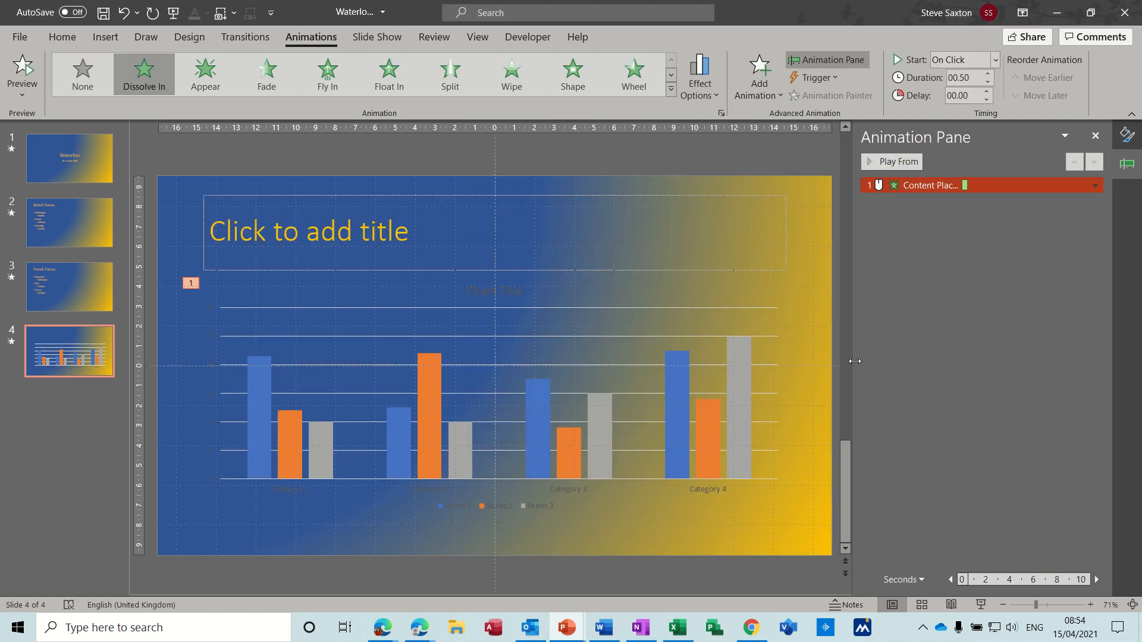
Step: Set the chart's Dissolve In effect to animate By Element in Series, starting with the chart background
left_click(1095, 186)
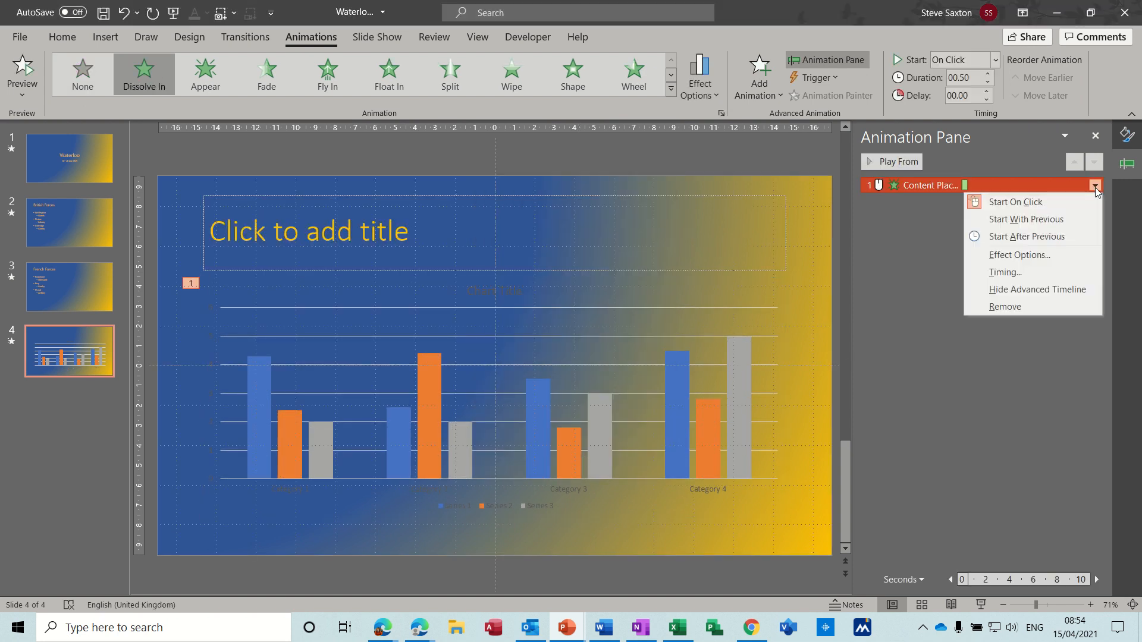
left_click(1019, 255)
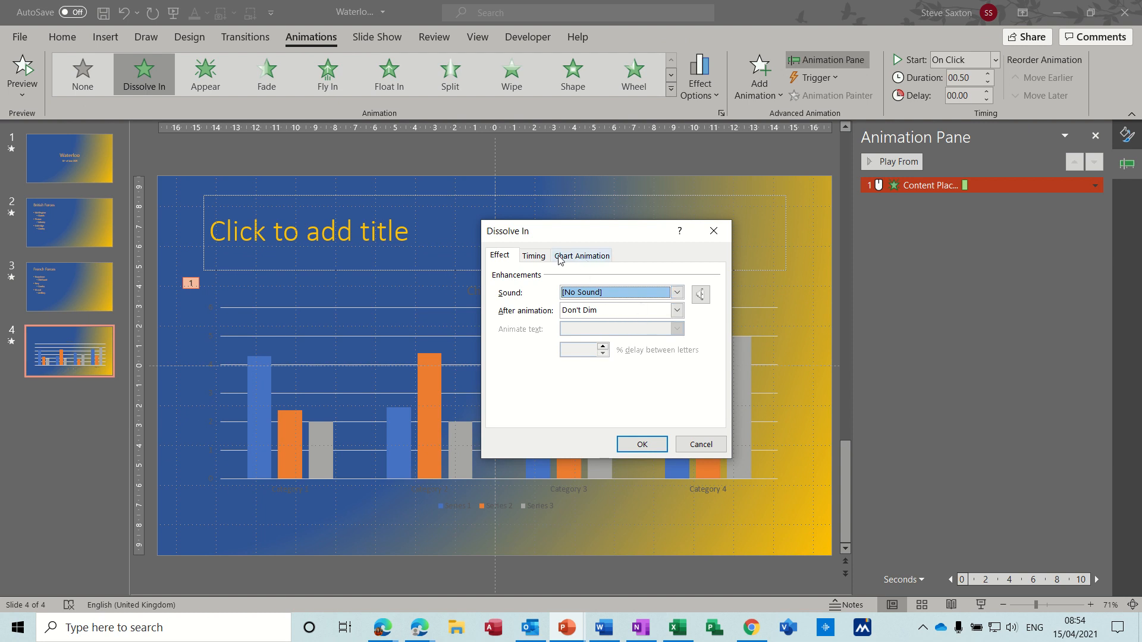
left_click(577, 258)
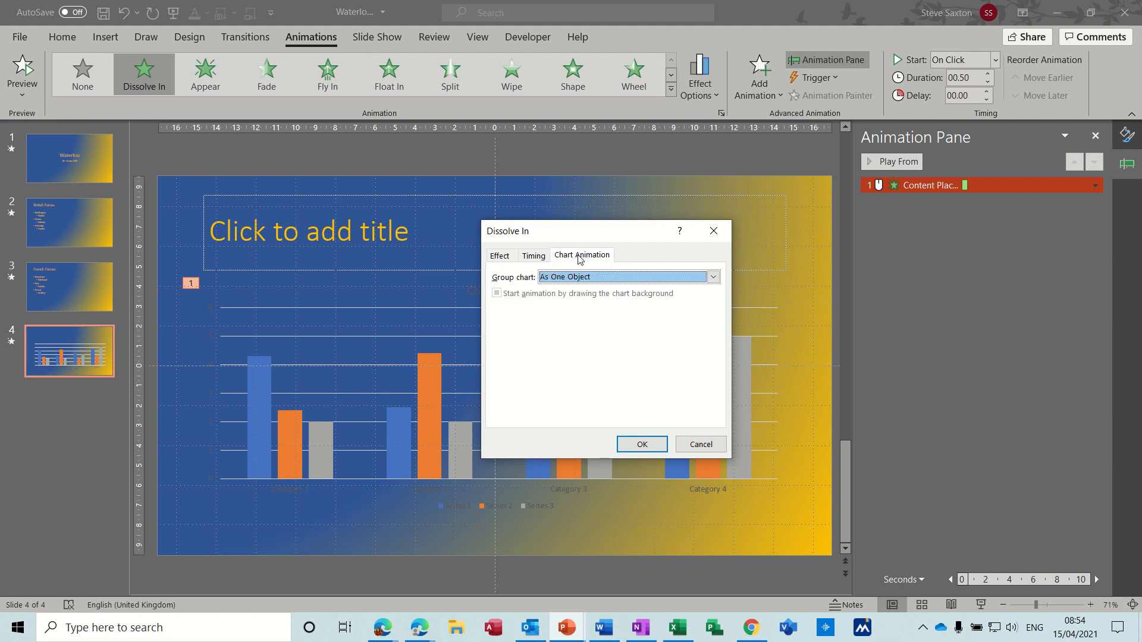
left_click(714, 278)
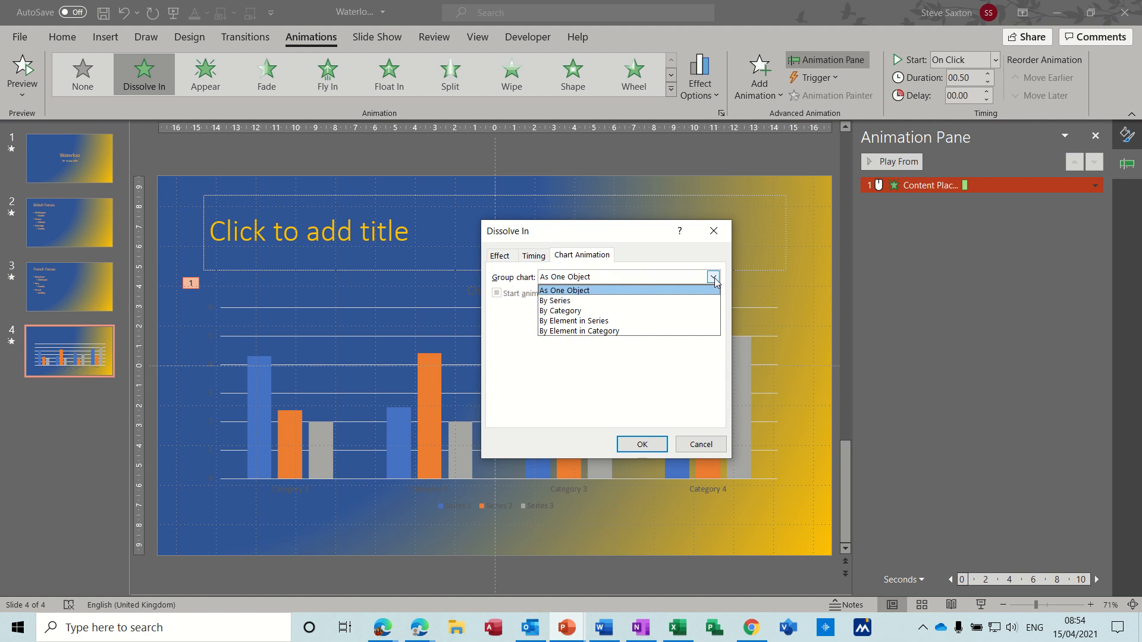
left_click(637, 321)
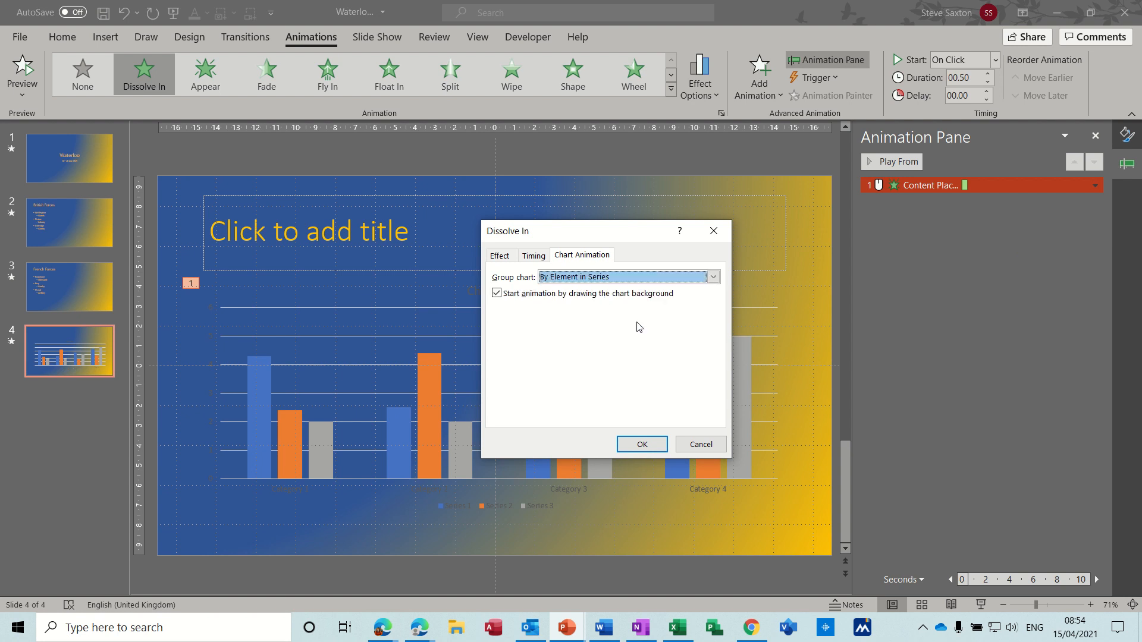
left_click(635, 445)
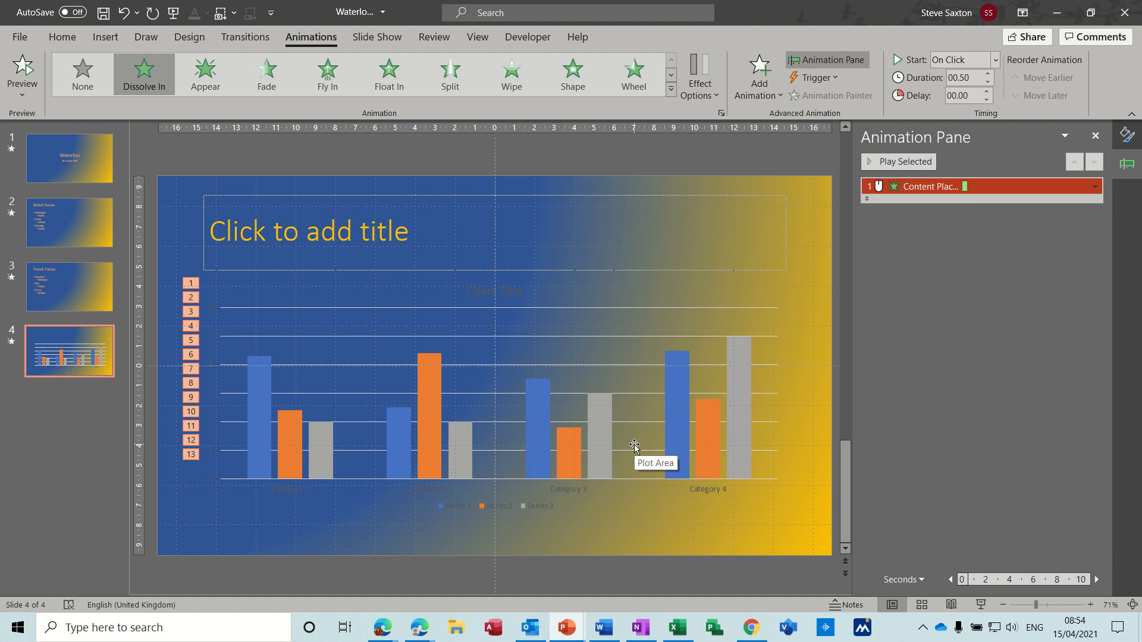
Step: Change the font colour of all text in the column chart to white
left_click(510, 285)
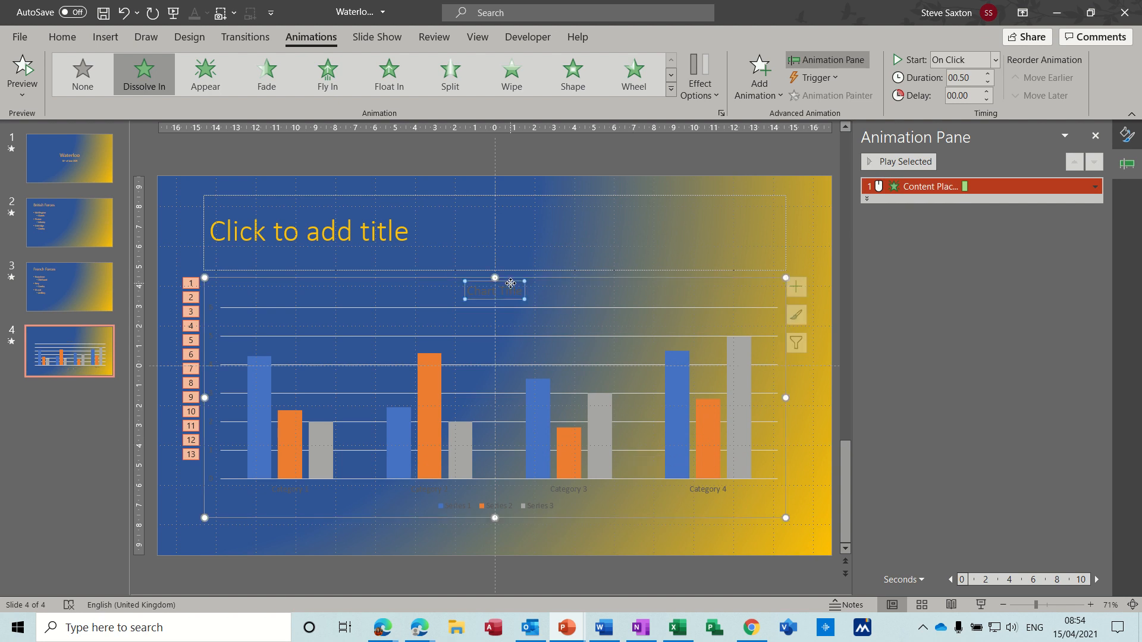
left_click(543, 277)
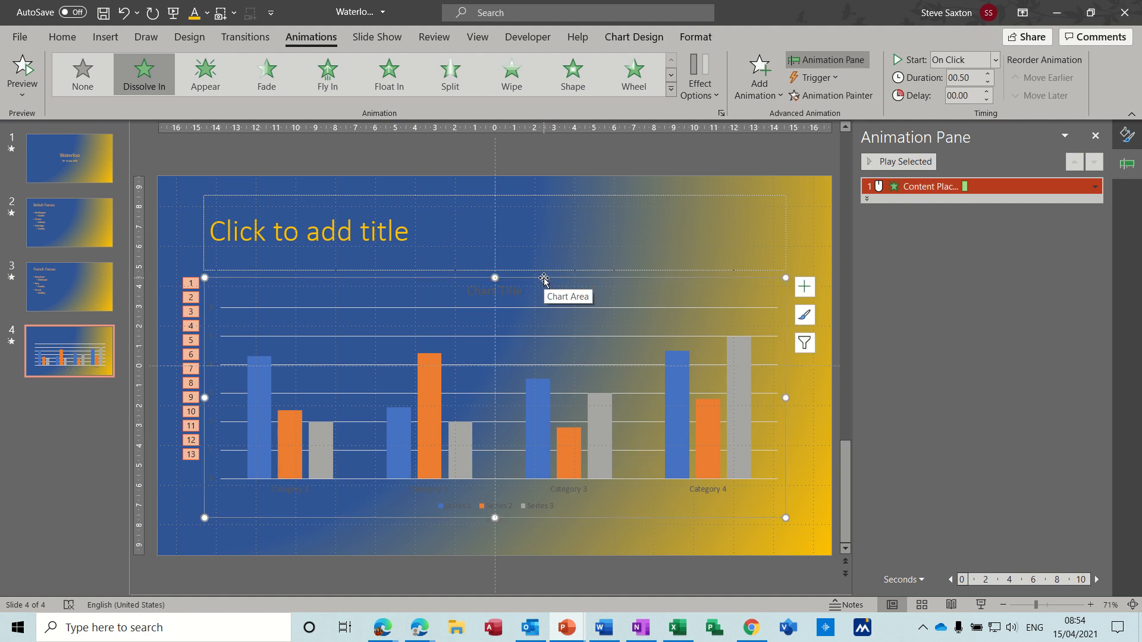
left_click(206, 14)
left_click(192, 53)
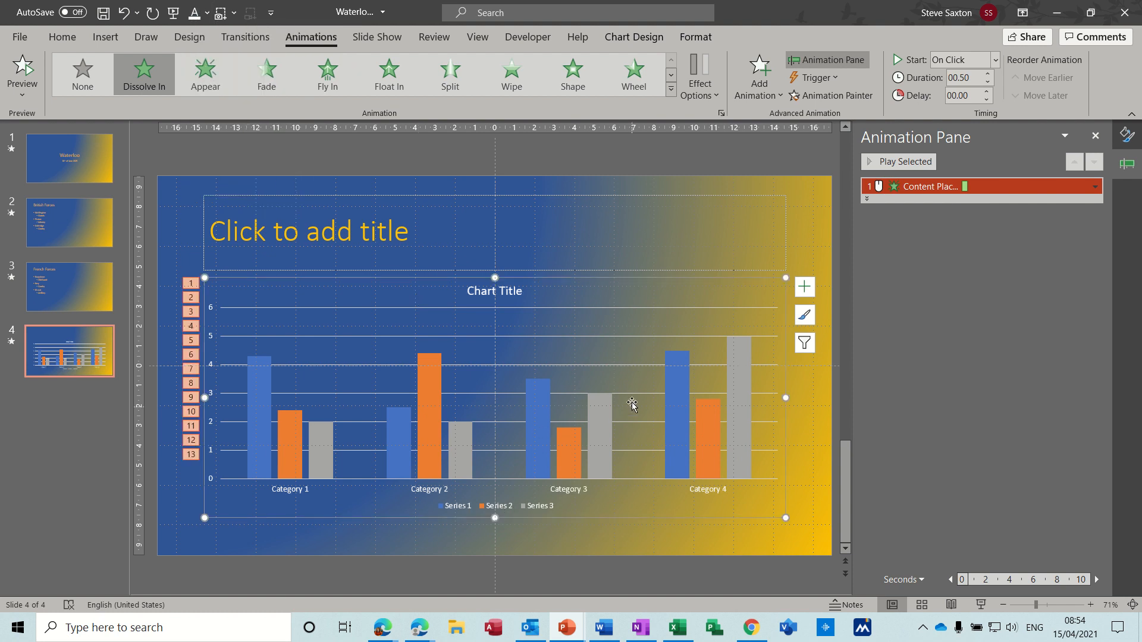
Step: Add a new slide after the chart slide and insert an Organization Chart SmartArt graphic from the Hierarchy category
left_click(88, 360)
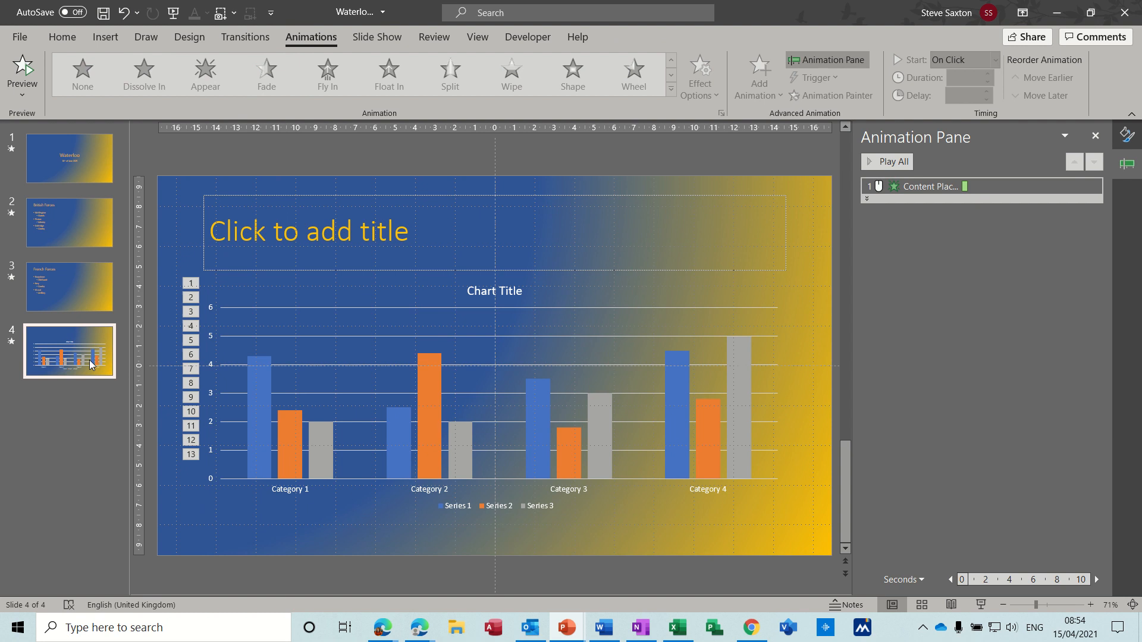
key("Return")
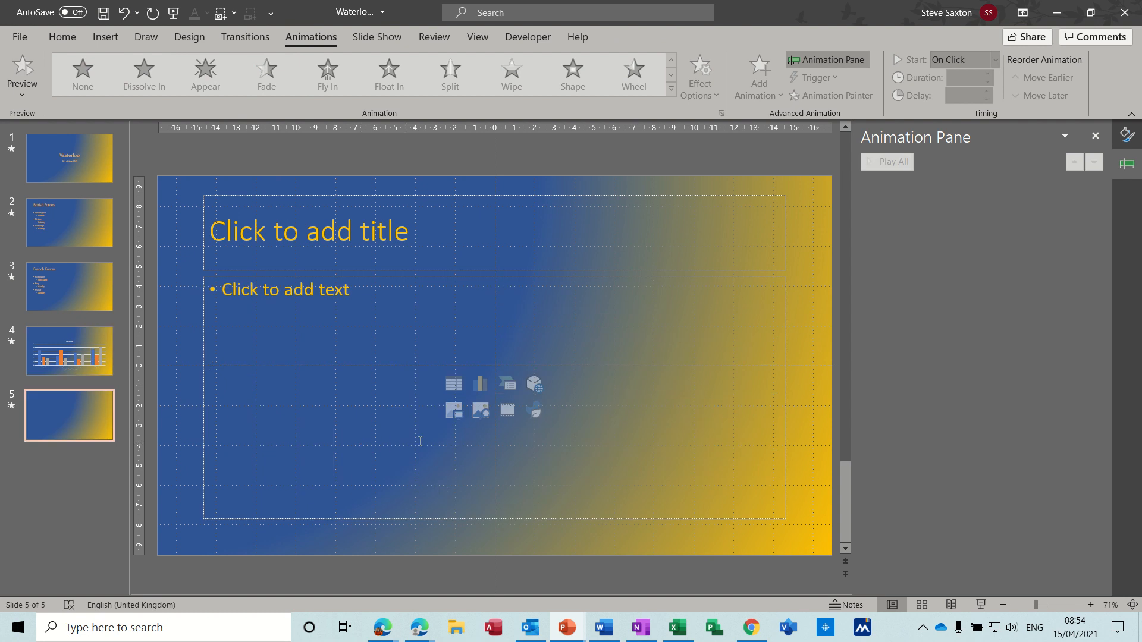
left_click(508, 384)
left_click(375, 260)
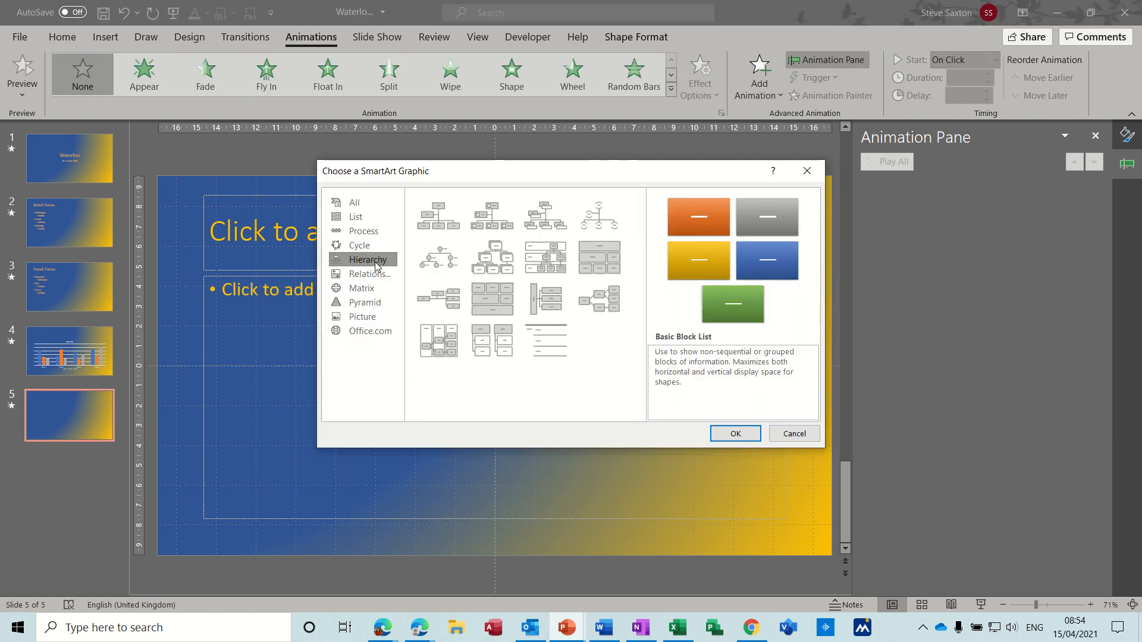
left_click(447, 214)
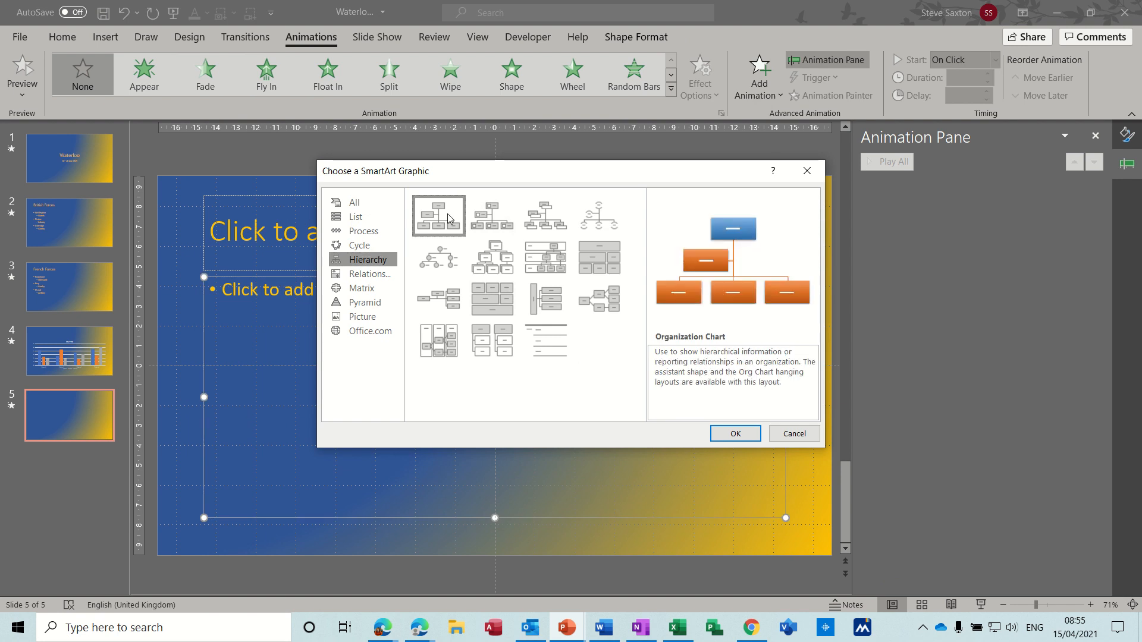
double_click(447, 213)
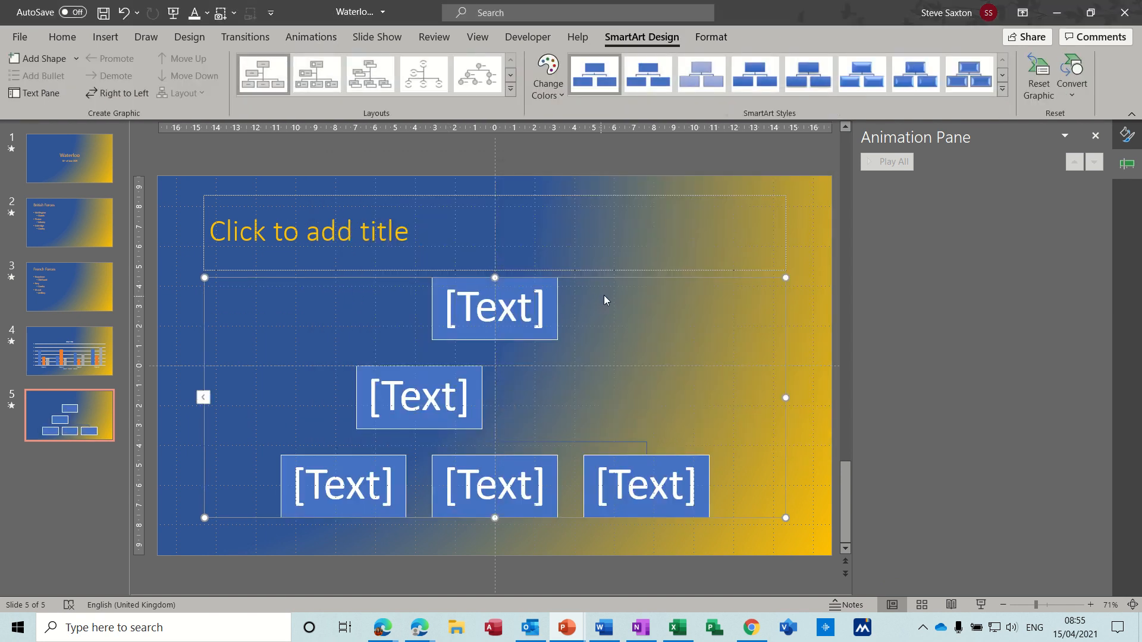
Step: Add the Dissolve In entrance effect to the organization chart SmartArt
left_click(314, 36)
left_click(764, 90)
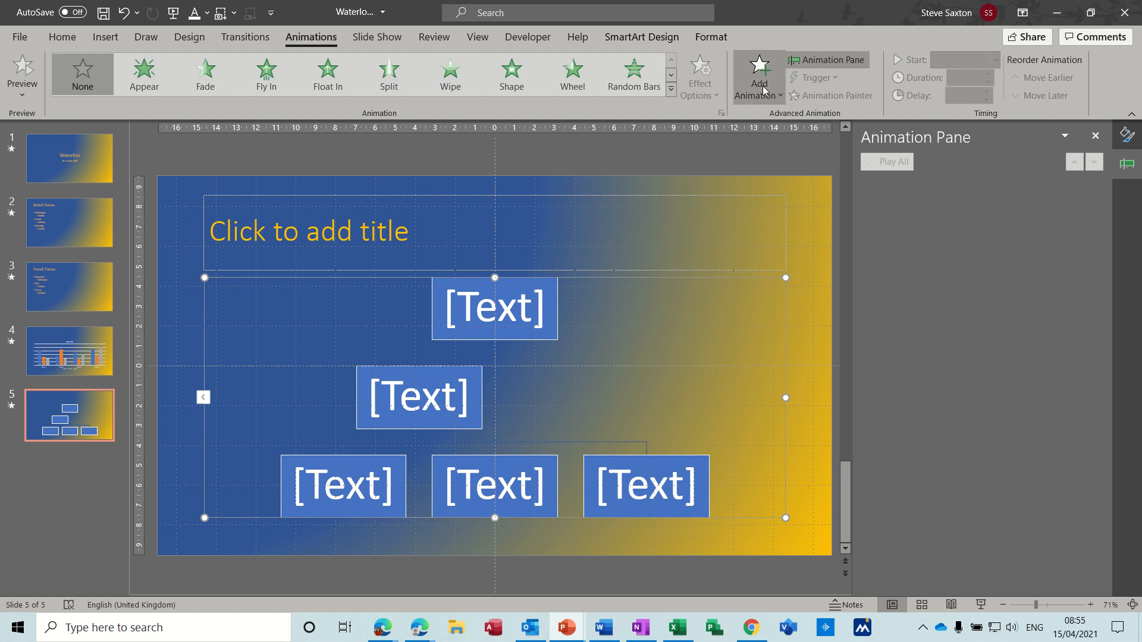
left_click(784, 517)
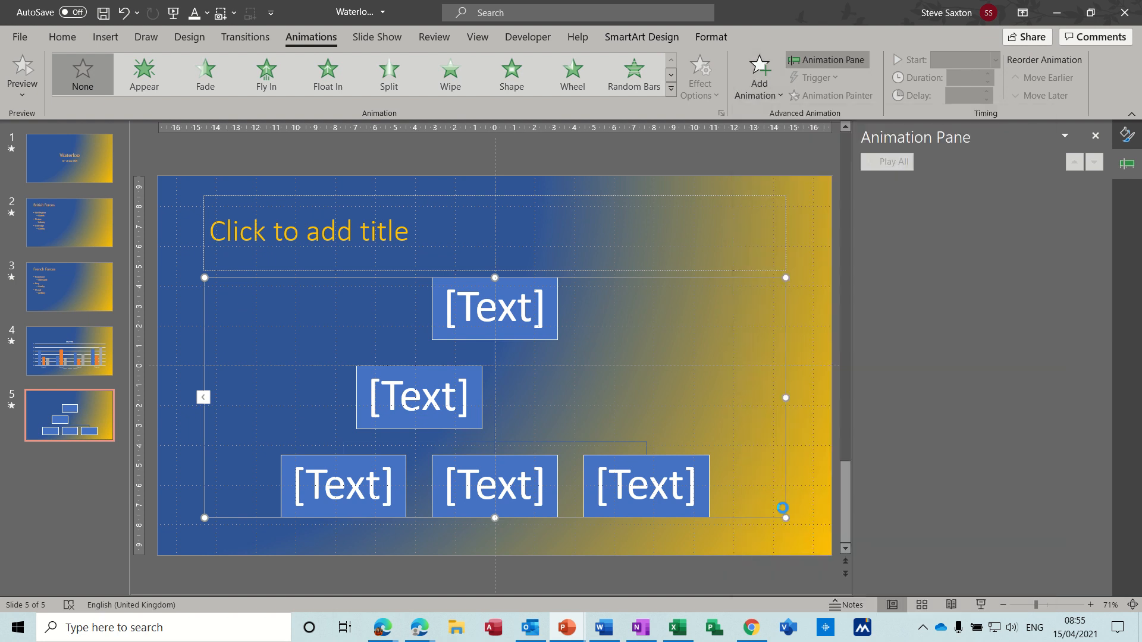
left_click(526, 237)
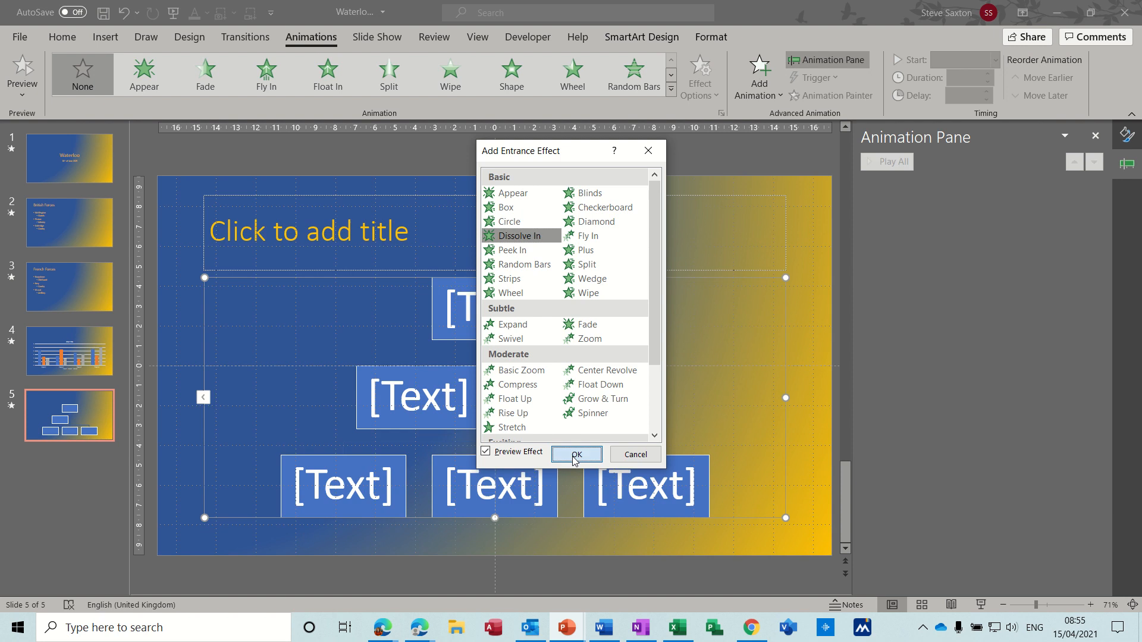
left_click(575, 457)
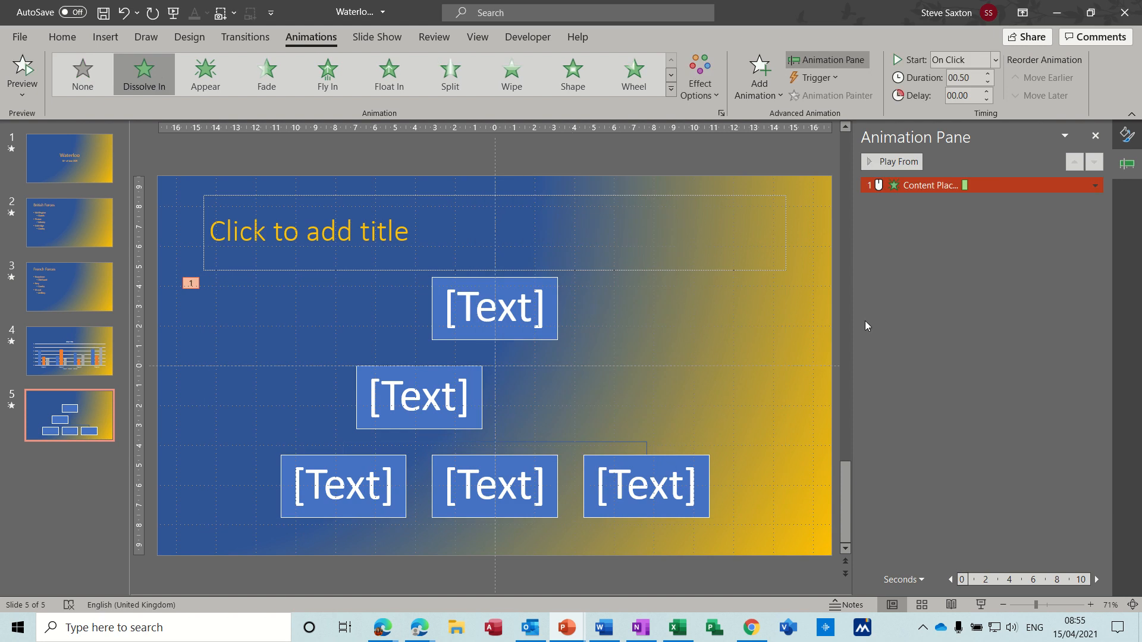
Step: Set the organization chart's Dissolve In effect to animate its graphic By level one by one
left_click(1095, 186)
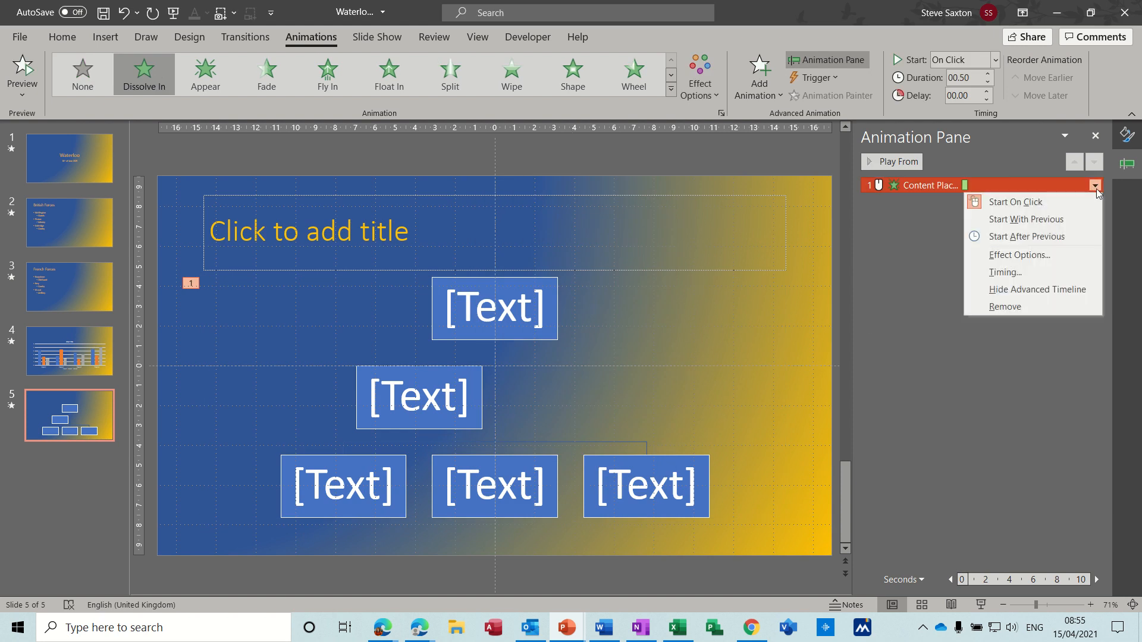
left_click(1018, 256)
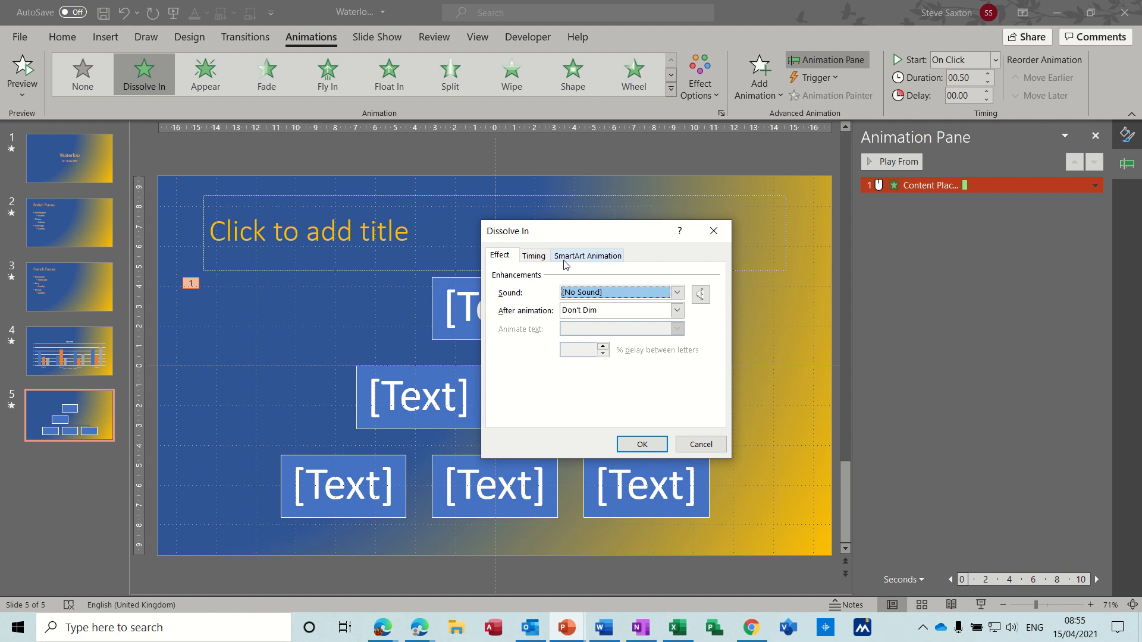
left_click(583, 257)
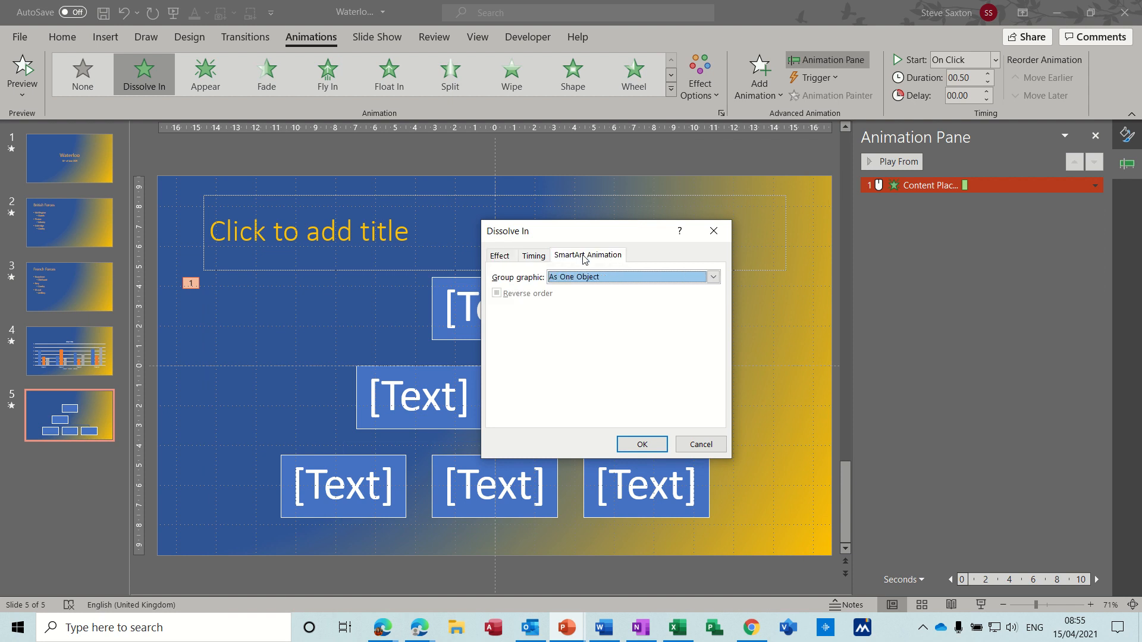
left_click(714, 278)
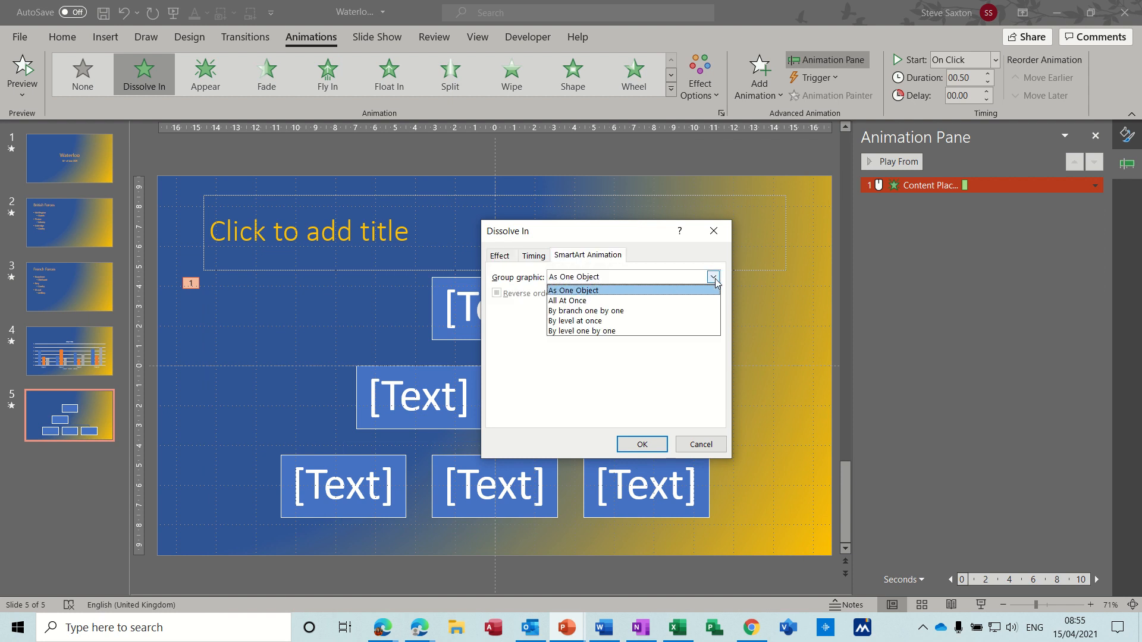
left_click(601, 332)
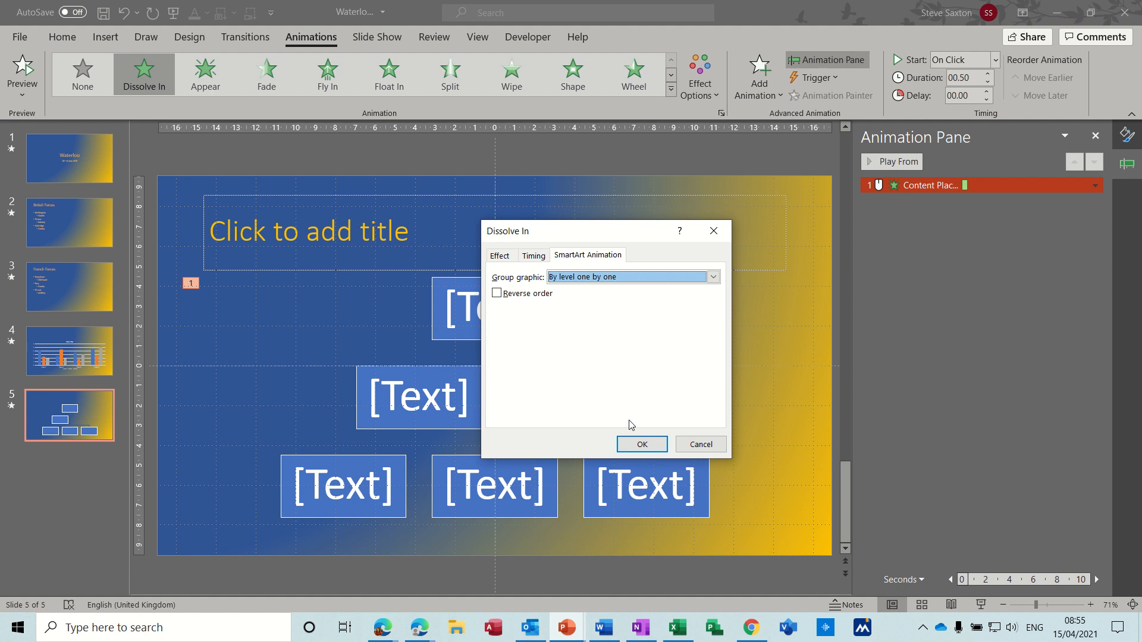
left_click(634, 444)
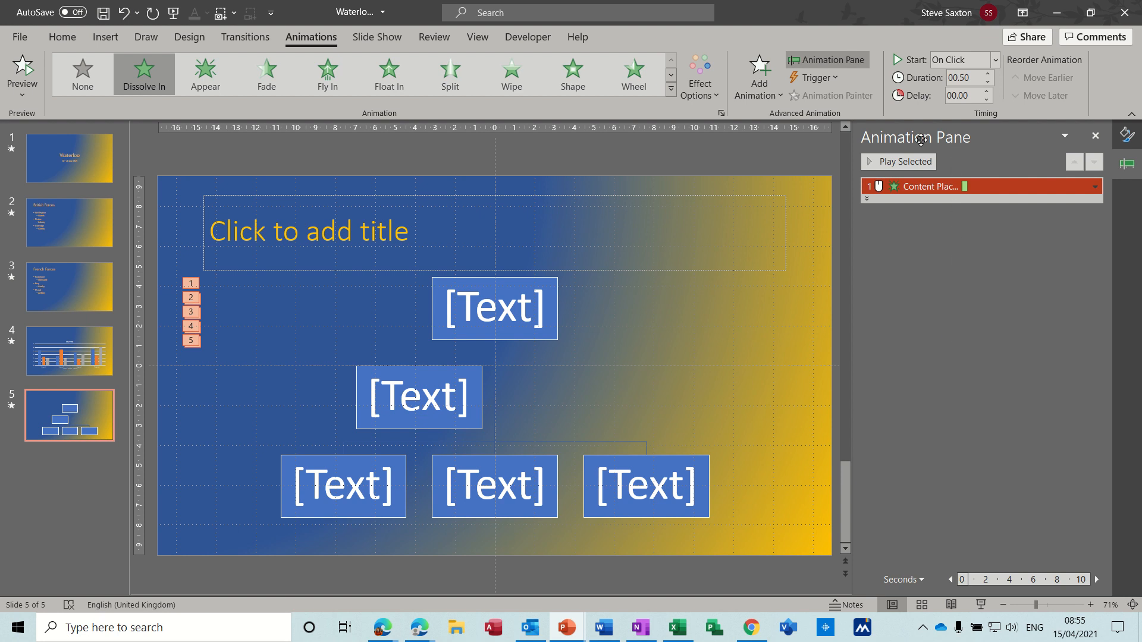
Step: Expand the organization chart's animation sequence, inspect its individual effects, and collapse it again
left_click(869, 198)
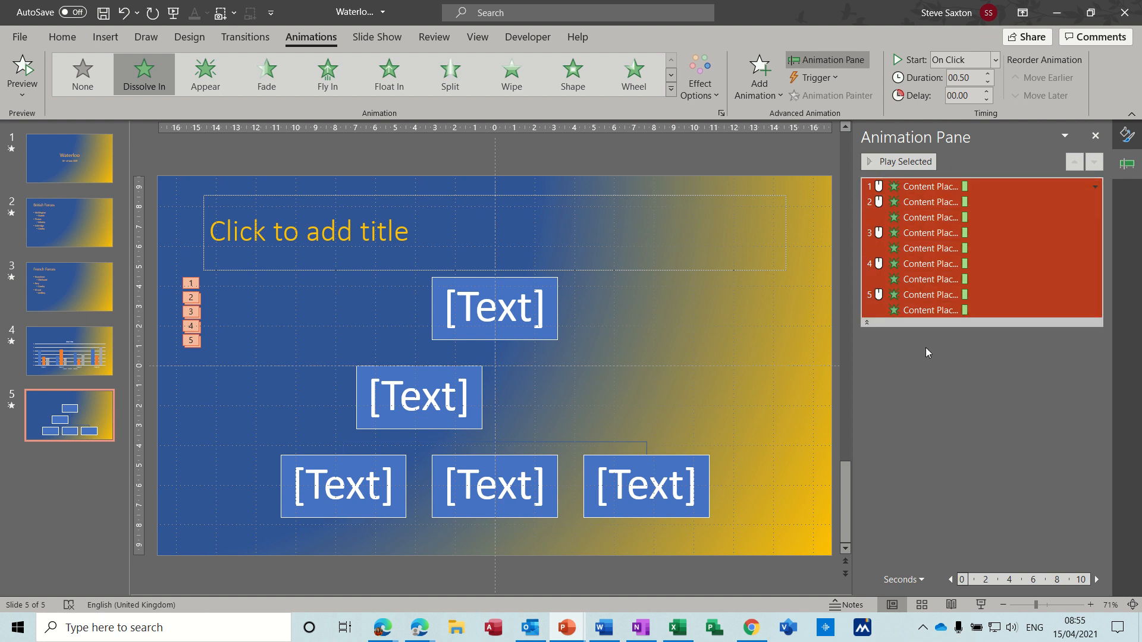
left_click(869, 324)
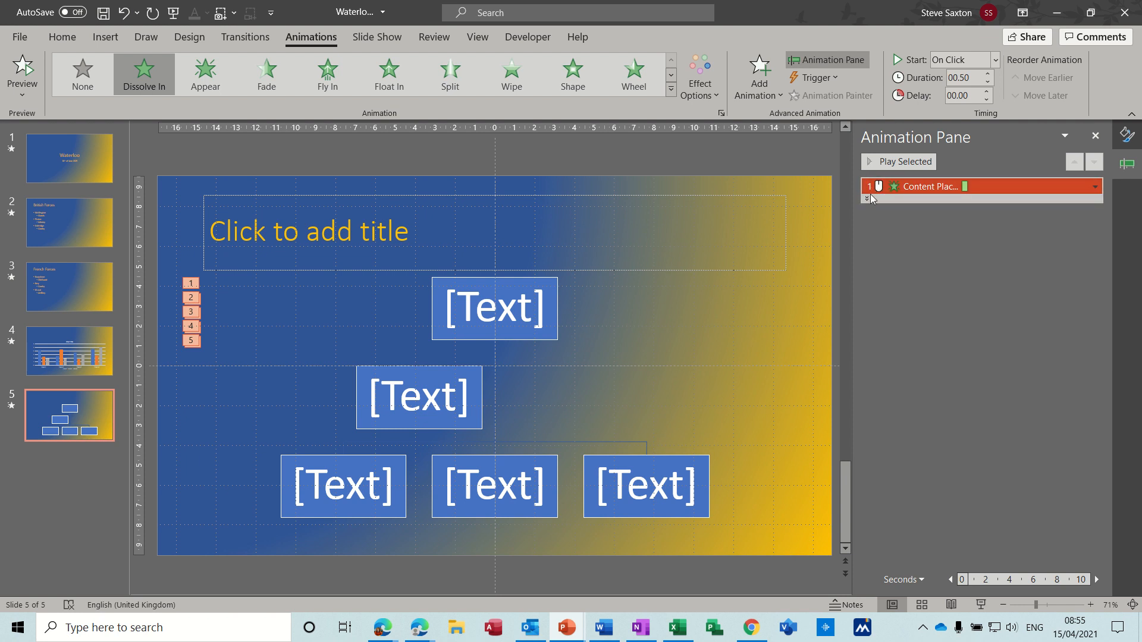
left_click(867, 200)
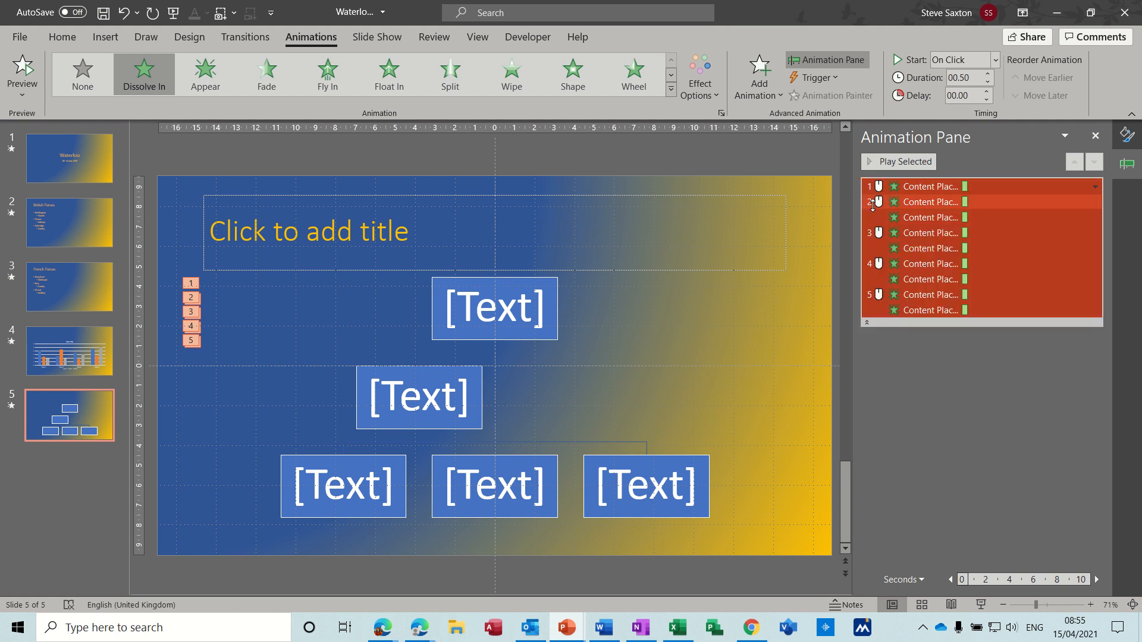
left_click(916, 218)
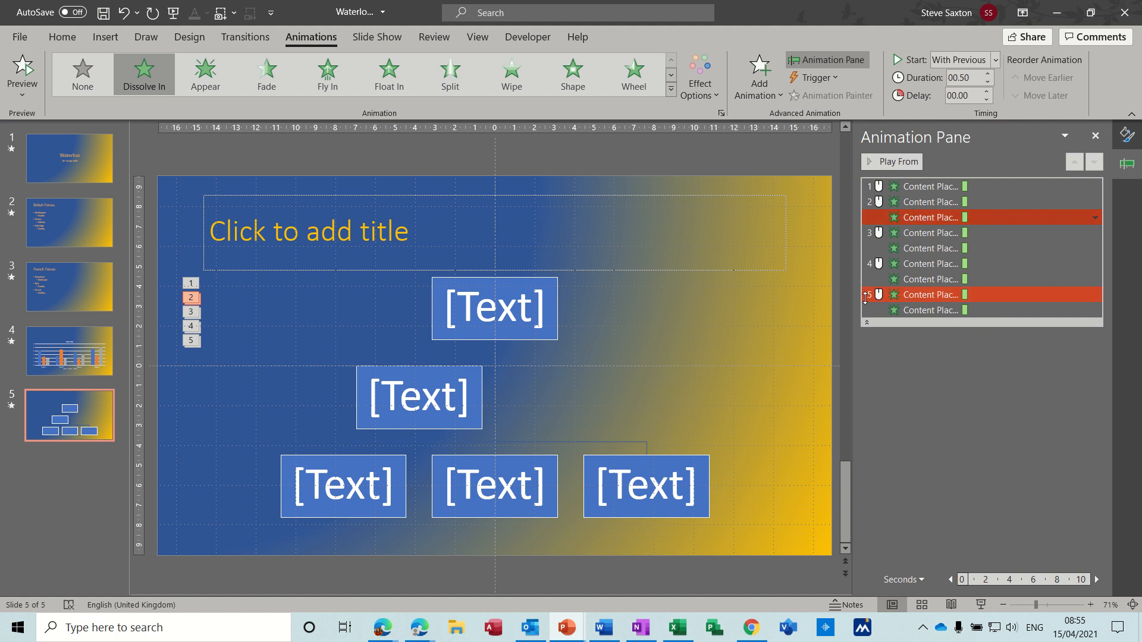
left_click(866, 323)
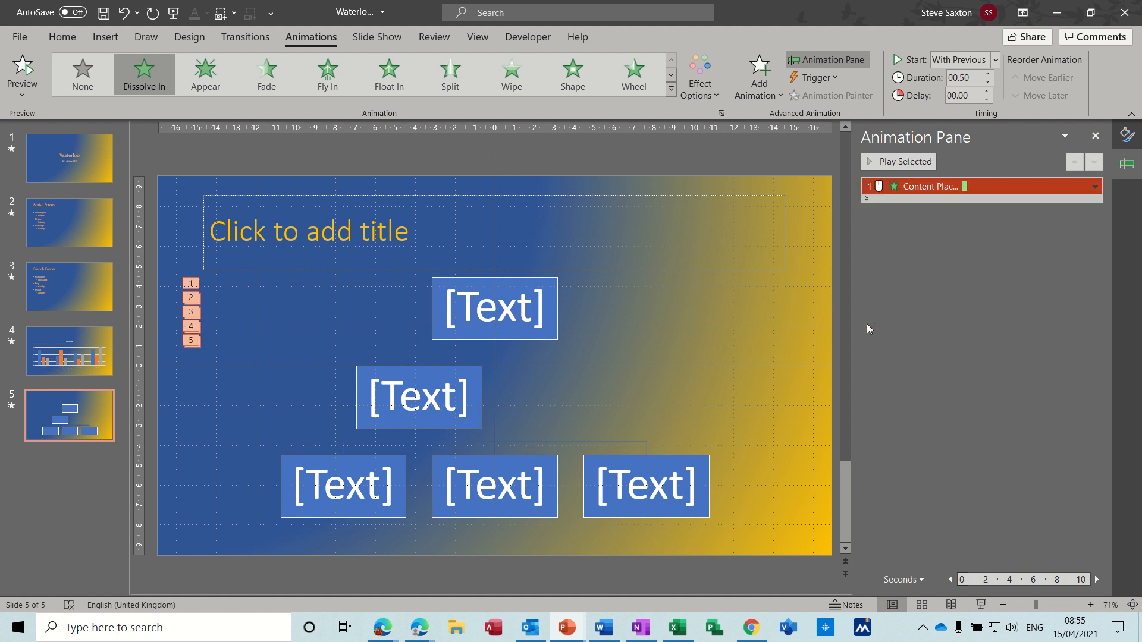
Step: Add a new slide after the organization chart slide and apply the Blank layout to it
left_click(101, 414)
key("Return")
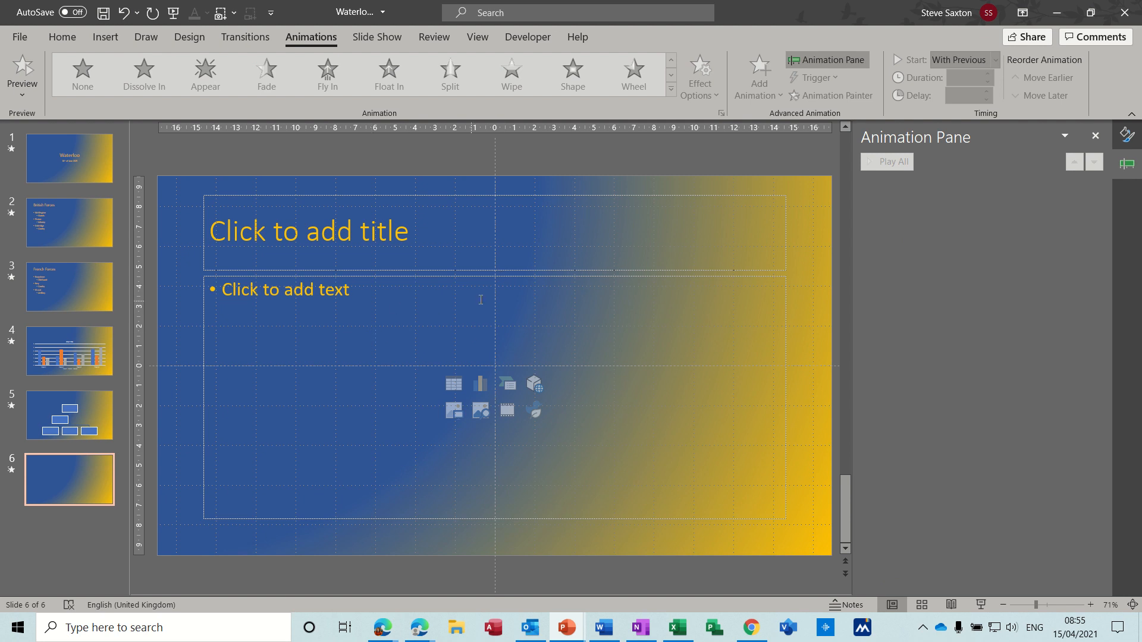
left_click(63, 38)
left_click(165, 60)
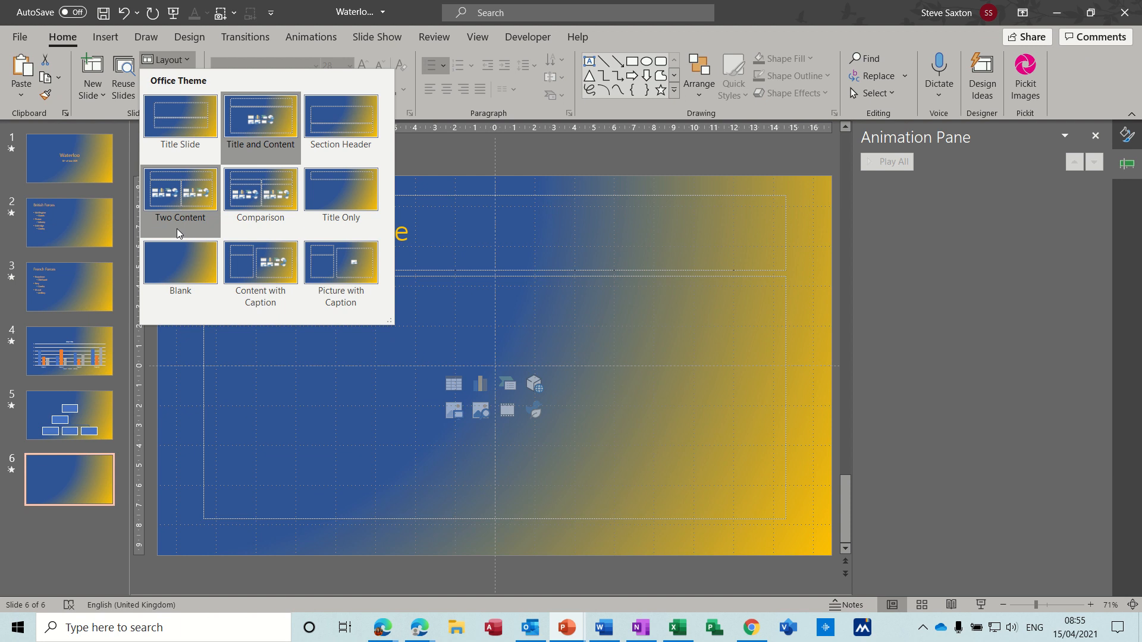
left_click(180, 269)
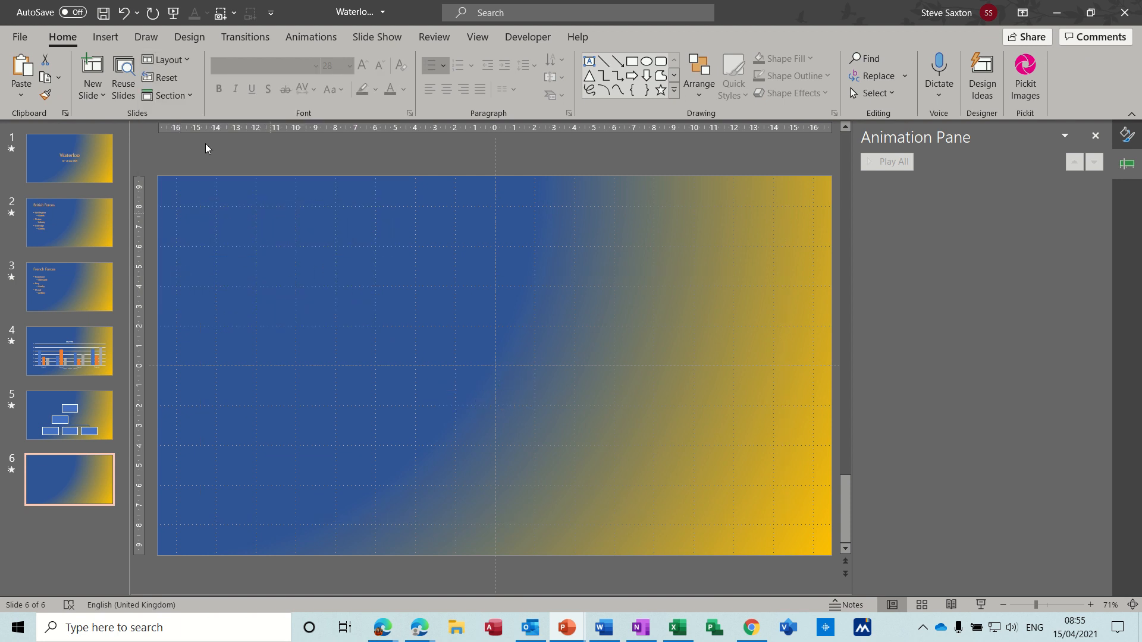
Step: Open the stock image library for the blank slide and search its images for "people"
left_click(105, 38)
left_click(138, 96)
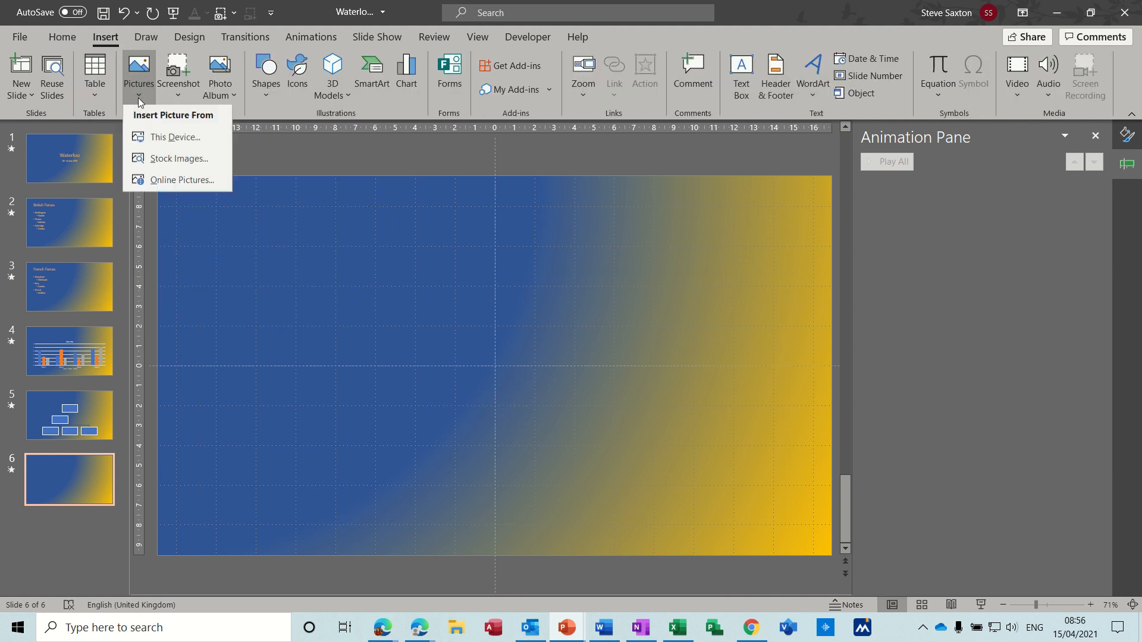
left_click(170, 158)
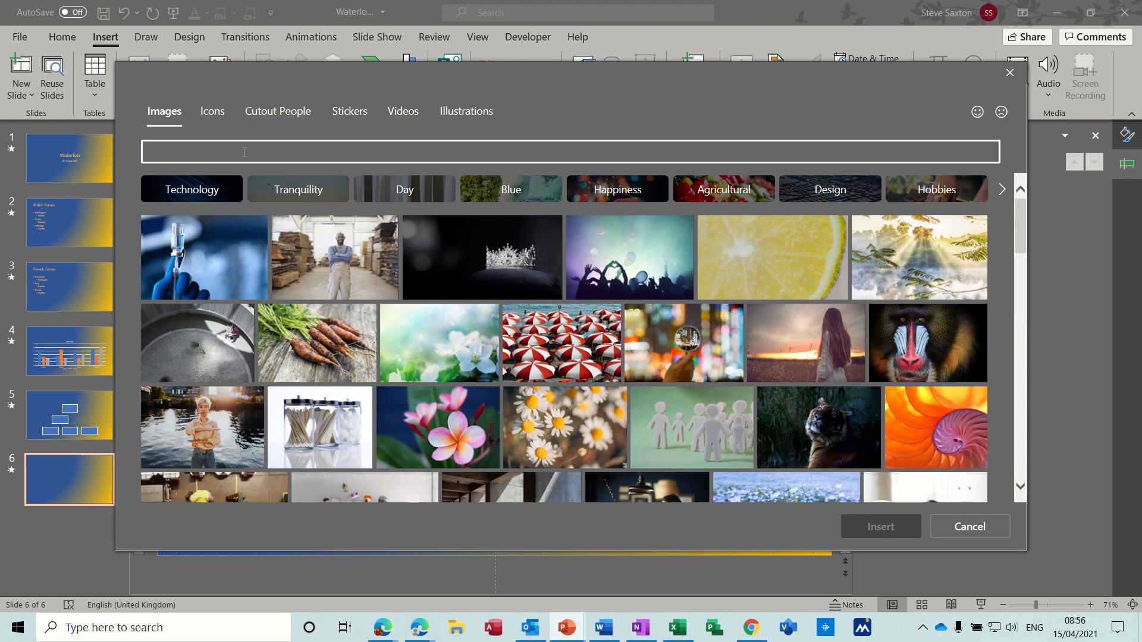
key("Return")
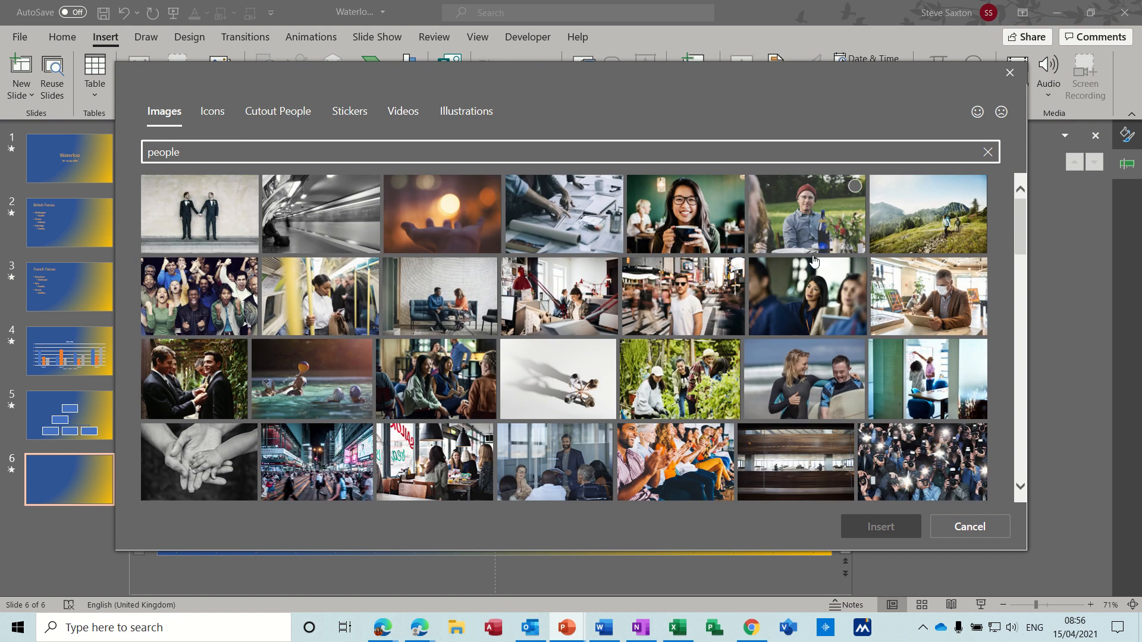
Step: Insert the solid alien head icon from the stock library and move it to the slide's upper-left corner
left_click(216, 116)
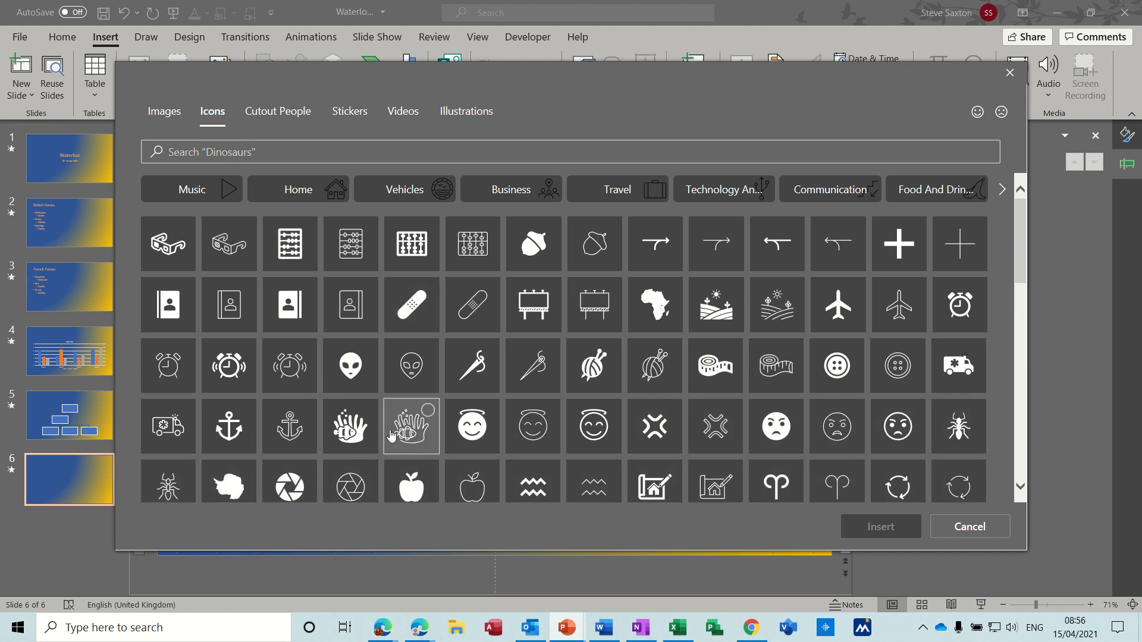
left_click(350, 367)
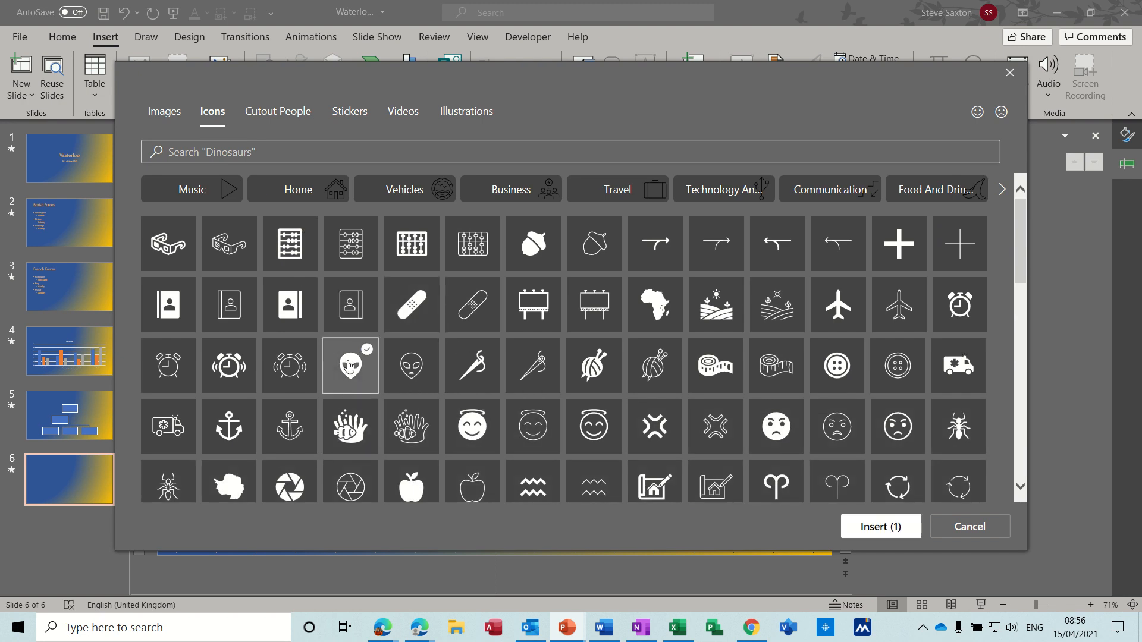
left_click(854, 532)
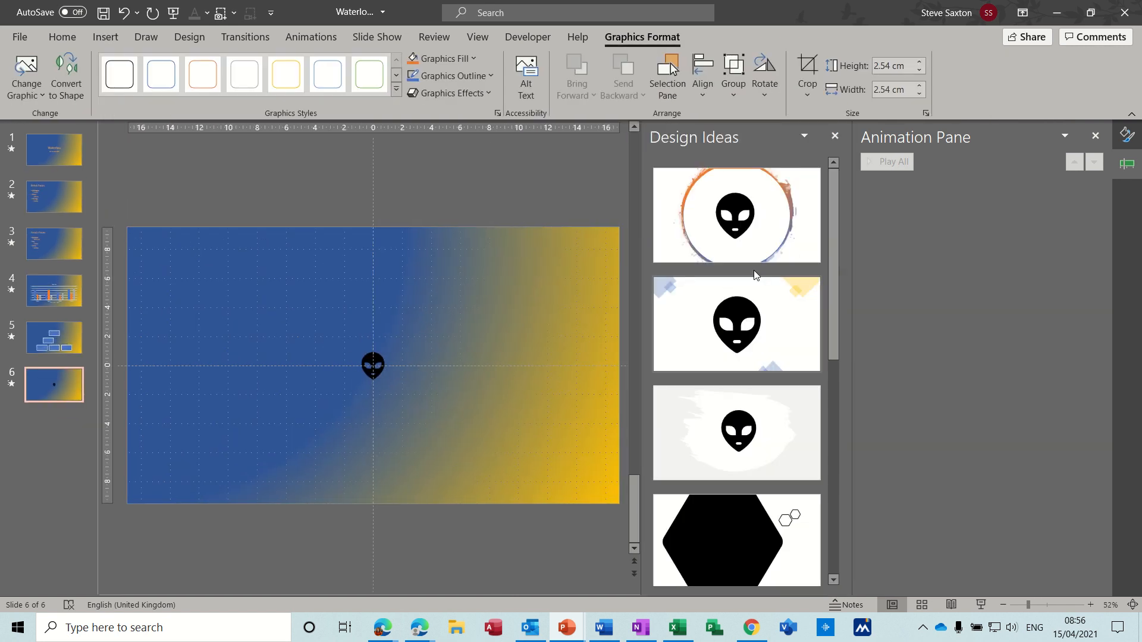
left_click(835, 136)
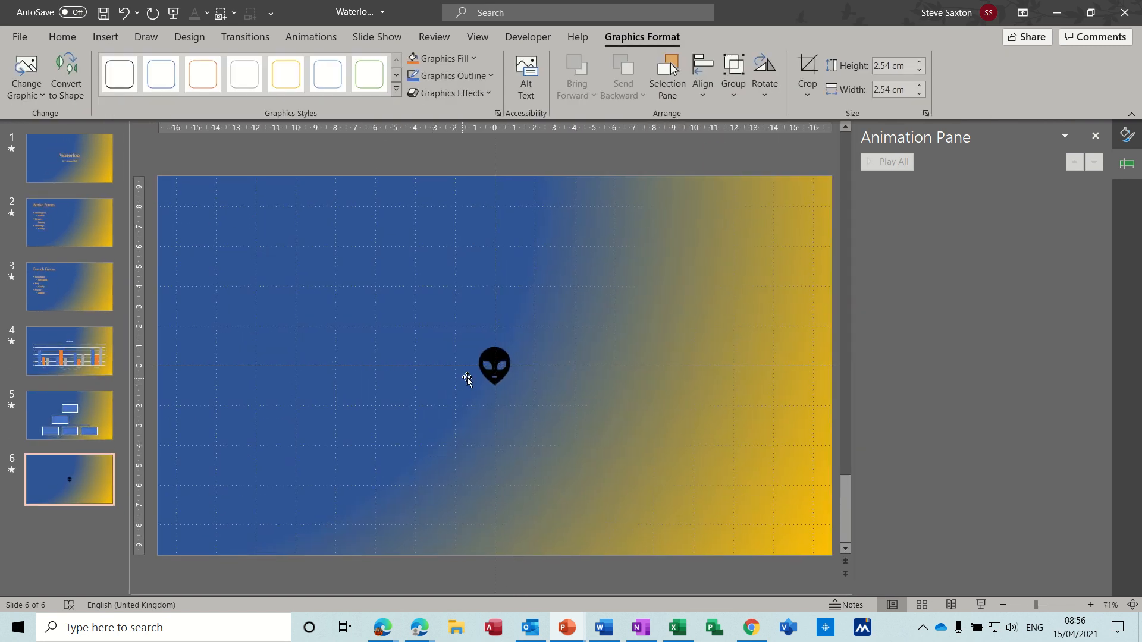
left_click_drag(484, 367, 197, 211)
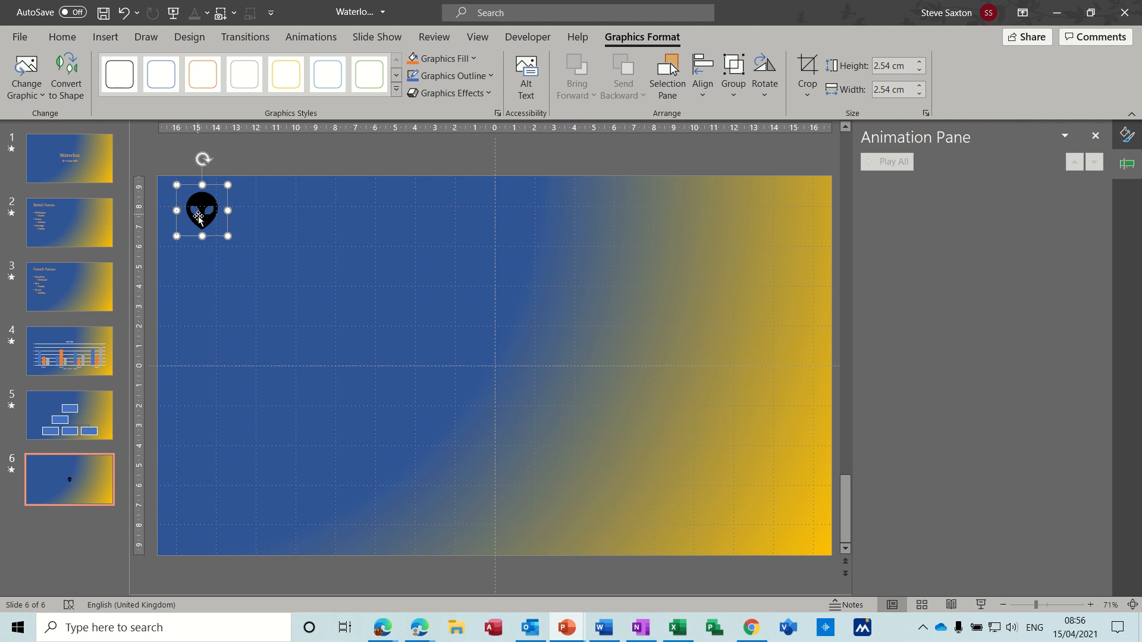
Step: Add the Dissolve In entrance effect to the alien head icon
left_click(301, 37)
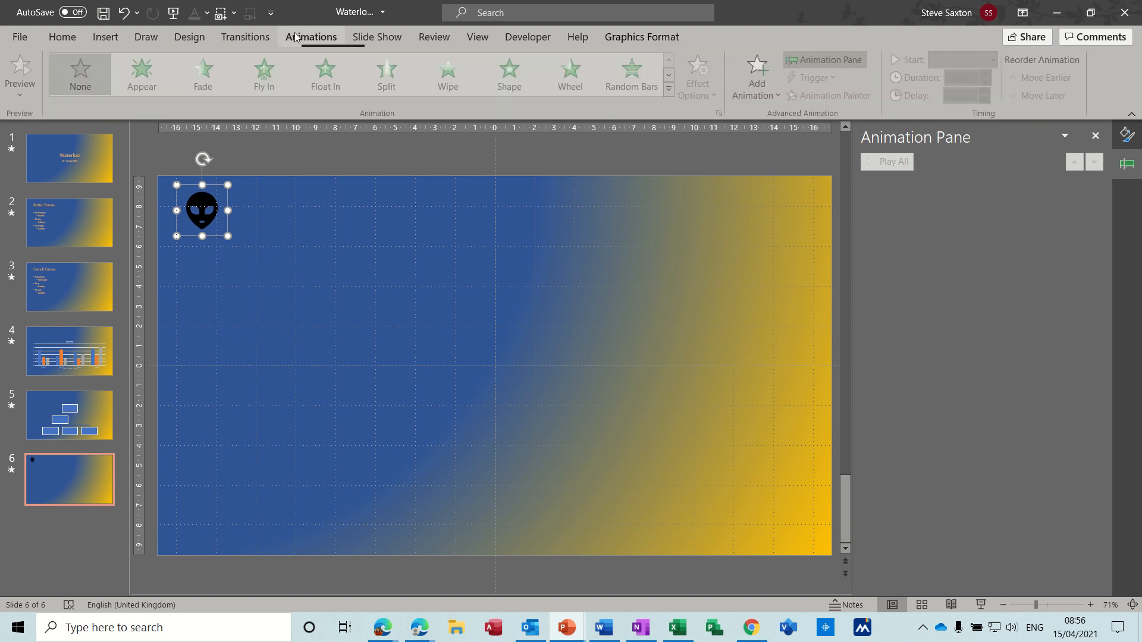
left_click(762, 76)
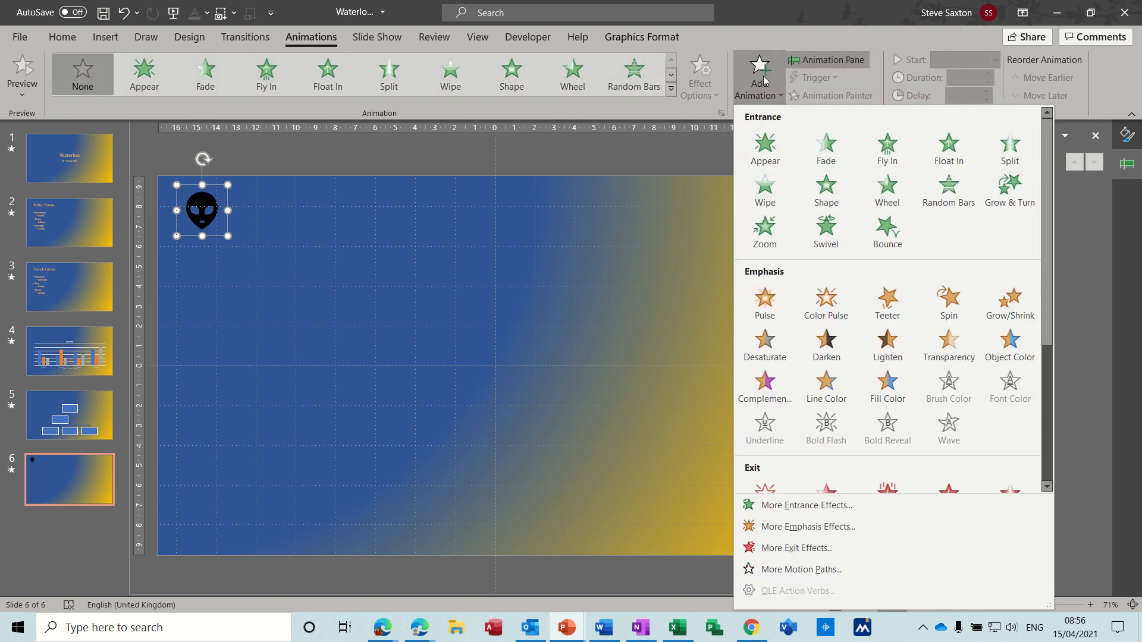
left_click(791, 506)
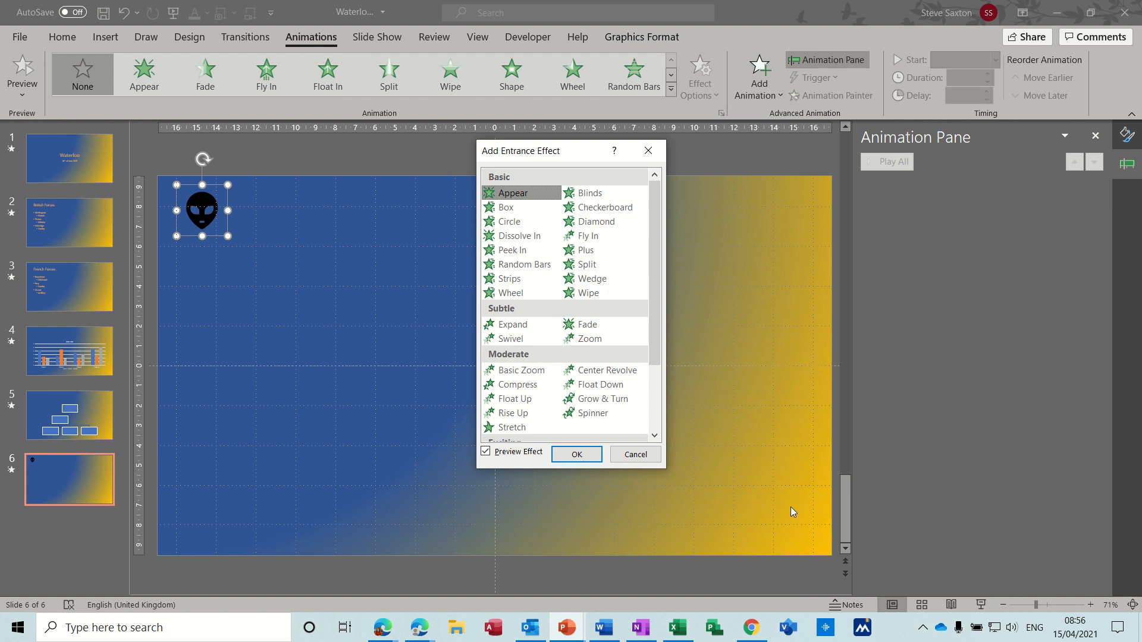
left_click(520, 237)
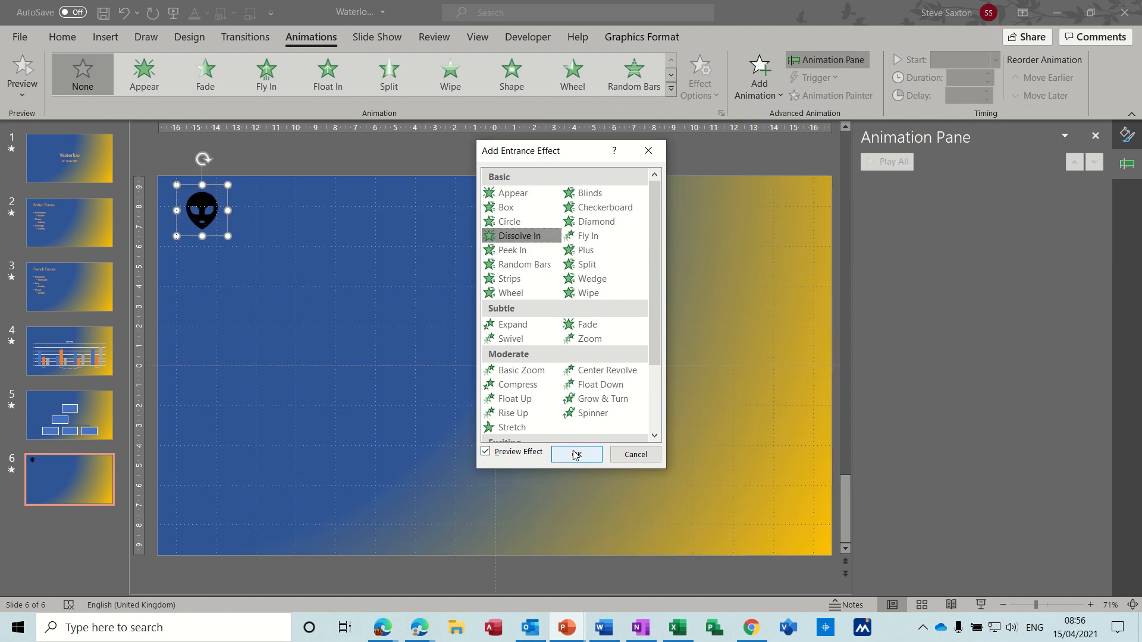
left_click(575, 455)
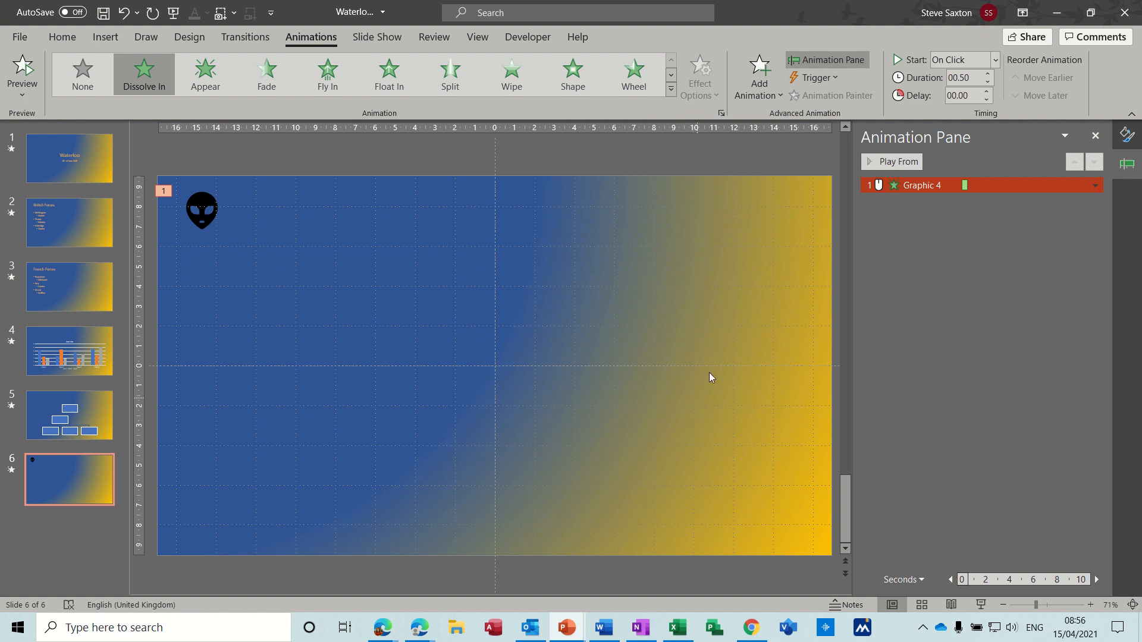
Step: Add a Custom Path motion to the alien icon, drawn as a looping line from the icon to below the slide's lower-right area
left_click(749, 91)
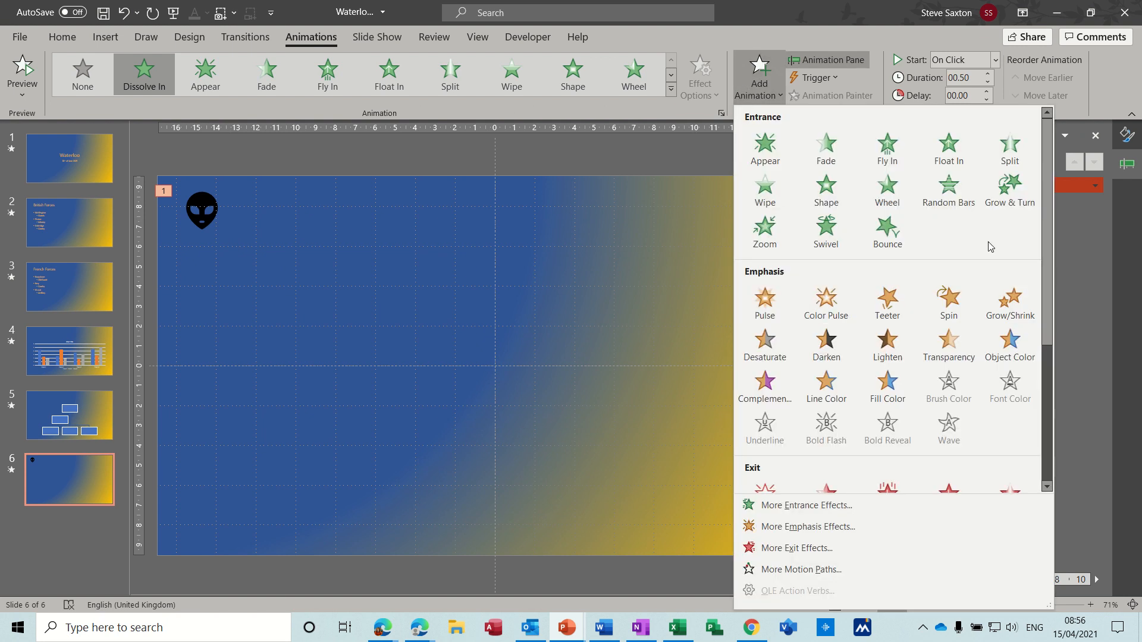
left_click_drag(1047, 201, 1042, 420)
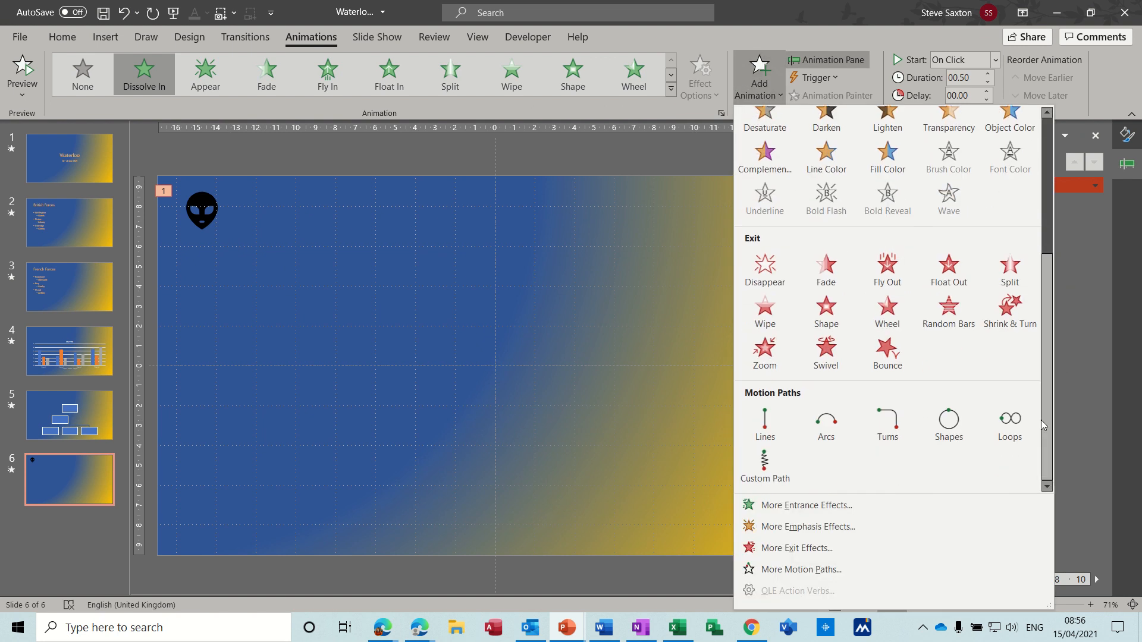
left_click(765, 462)
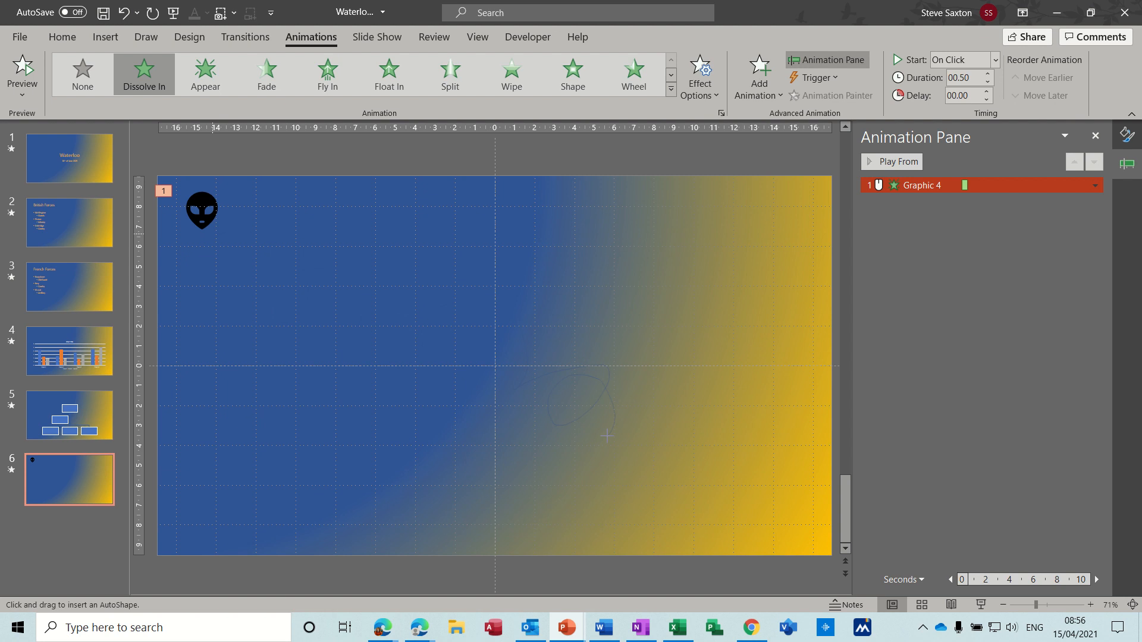
mouse_move(720, 470)
left_mouse_down()
mouse_move(795, 505)
mouse_move(752, 589)
left_mouse_up()
left_click_drag(722, 586, 723, 587)
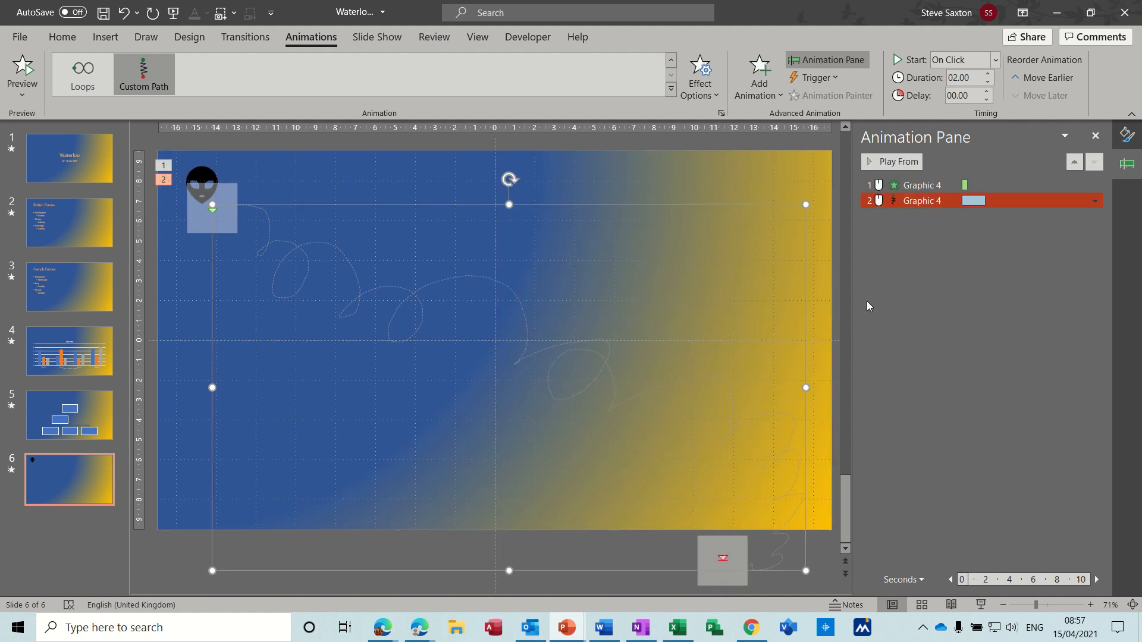
Step: Preview the alien icon's motion path, play the slide's animations in the slide show, and return to editing
left_click(878, 165)
left_click(981, 605)
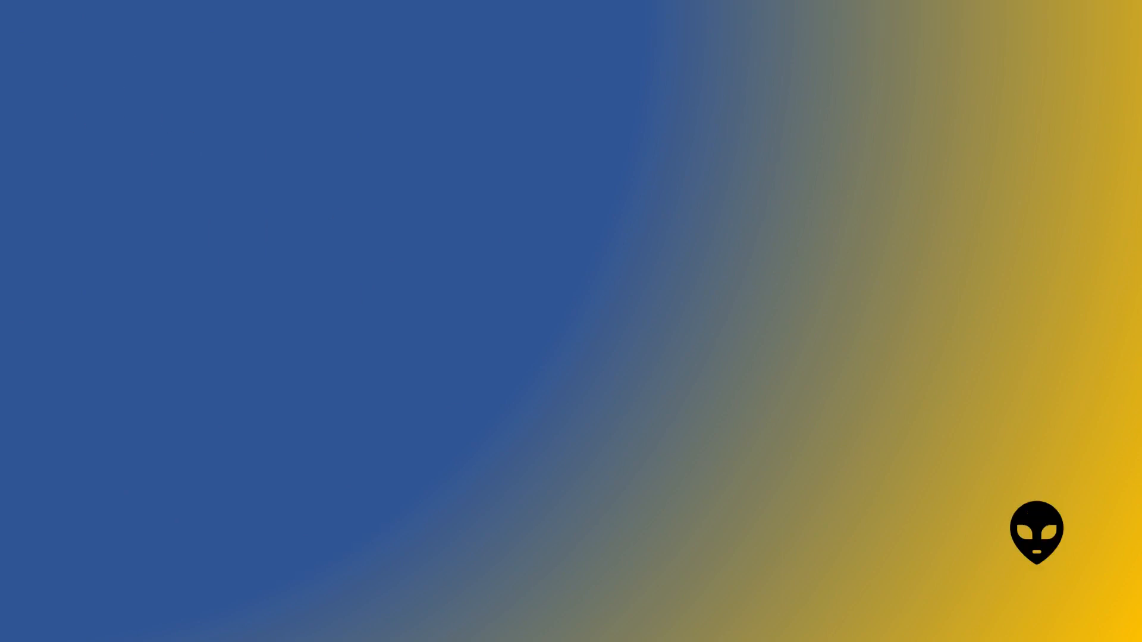
key("Escape")
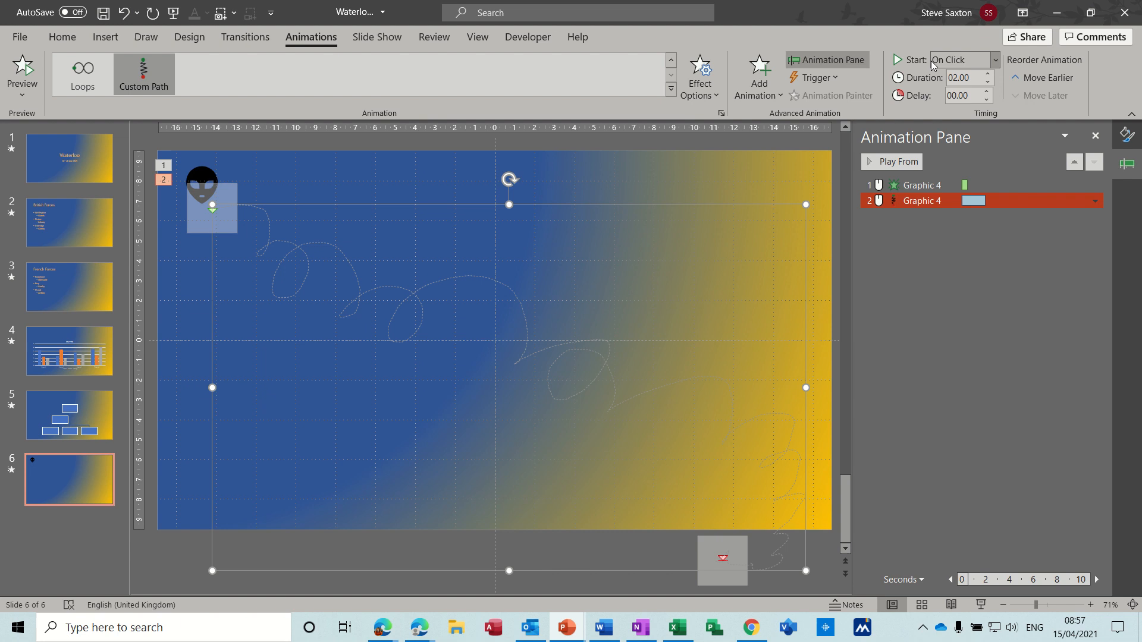
Step: Set the alien icon's motion path to start With Previous and play the slide in the slide show before returning to editing
left_click(889, 185)
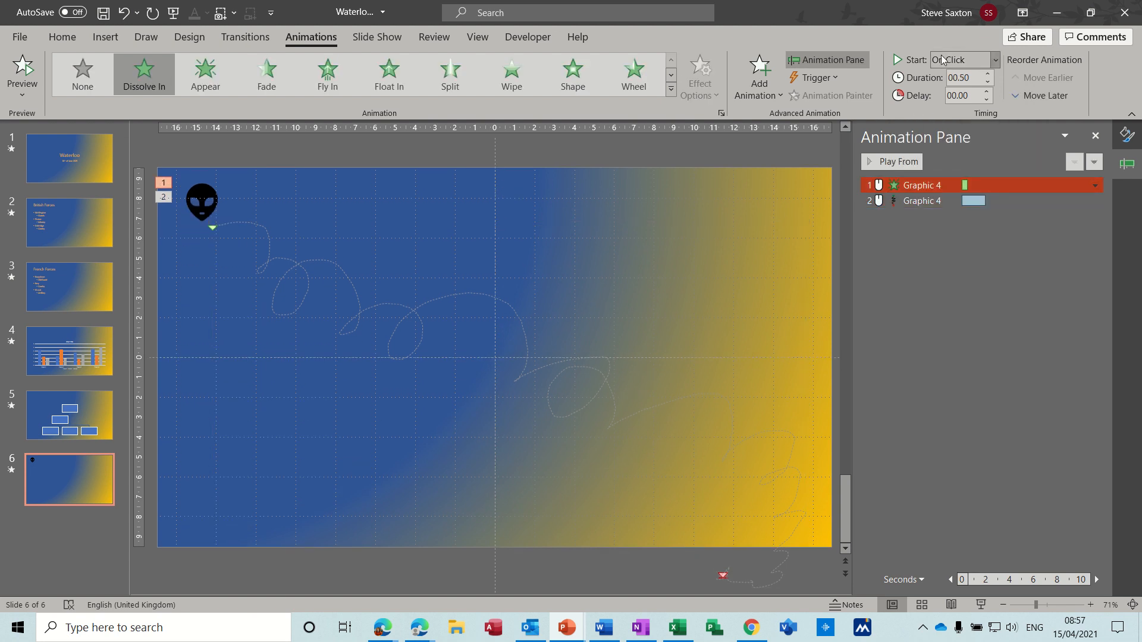
left_click(921, 199)
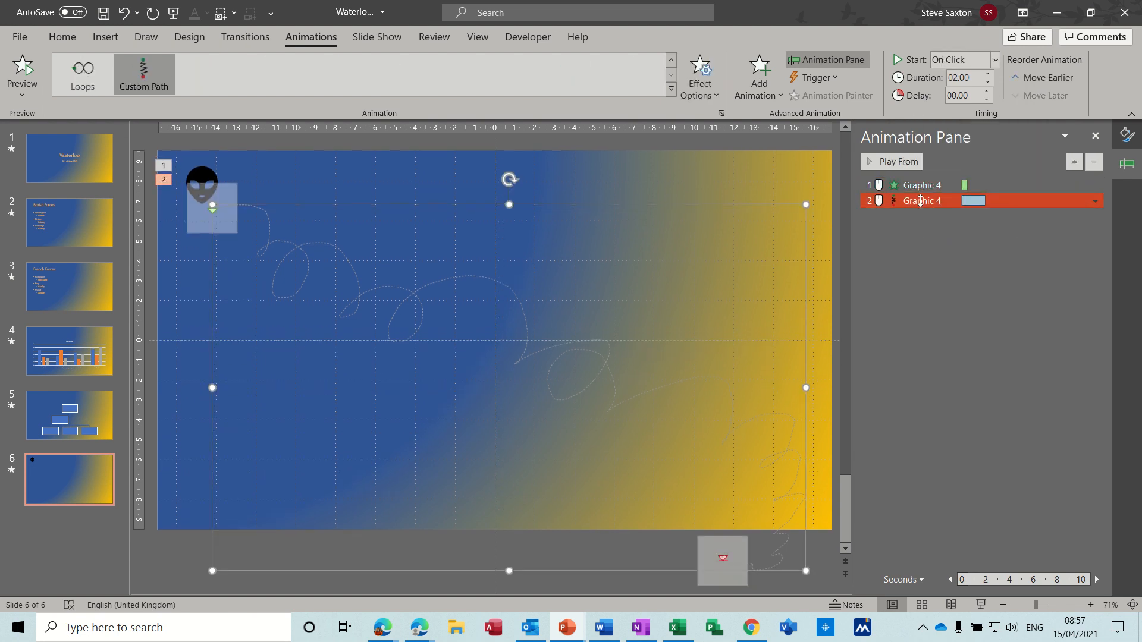
left_click(996, 60)
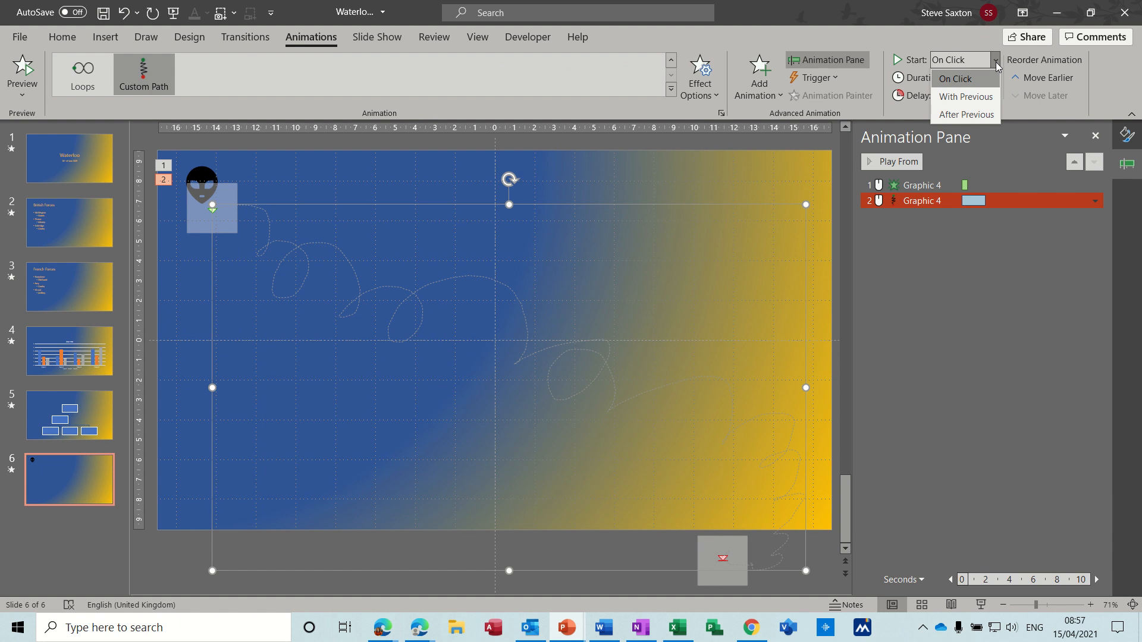
left_click(984, 98)
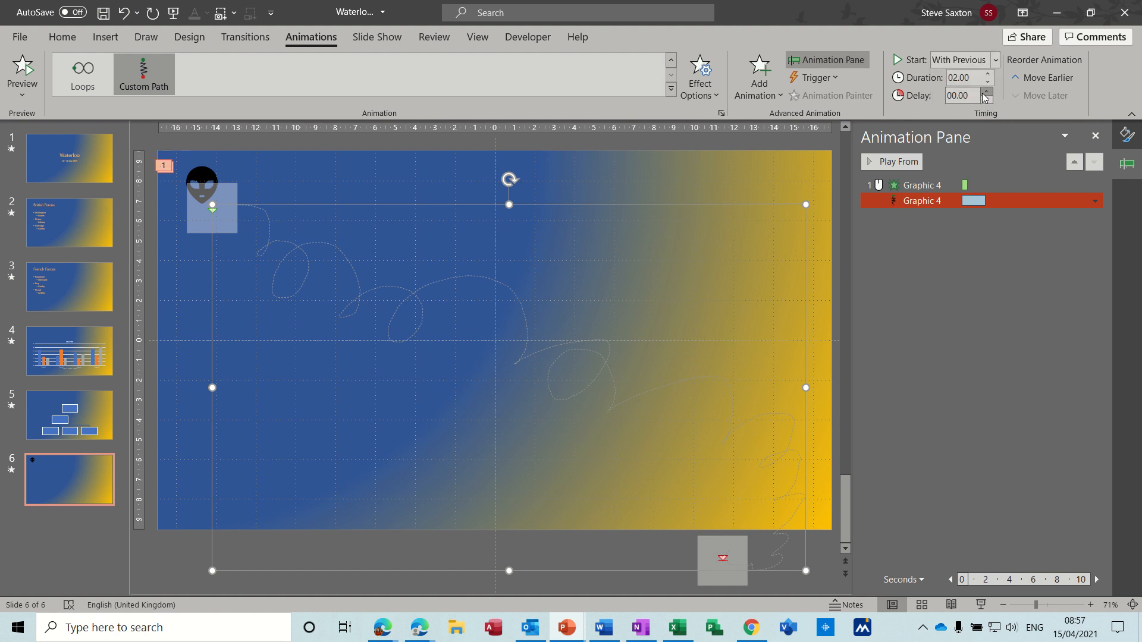
left_click(979, 604)
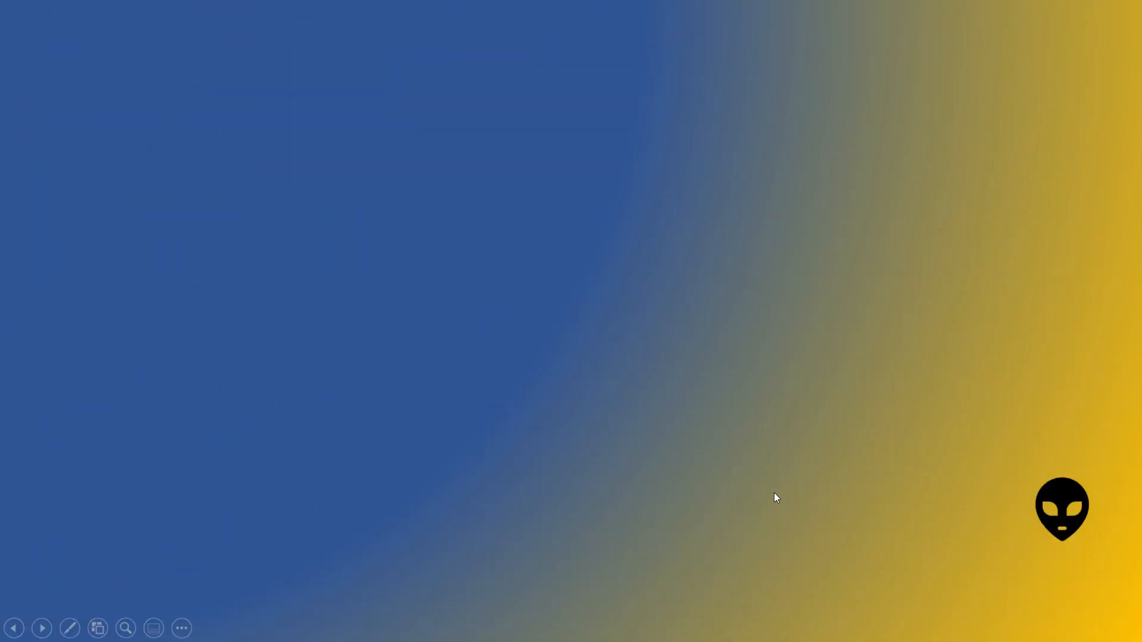
key("Escape")
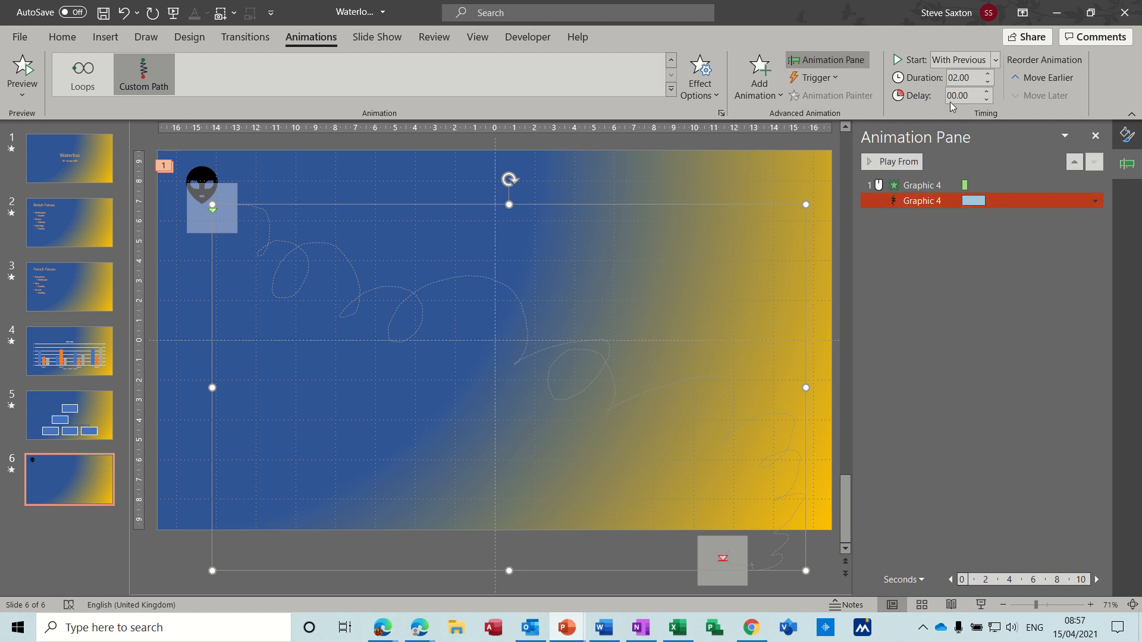
Step: Set the motion path's delay to 1 second and its duration to 5 seconds, and check the playback in the slide show
left_click(988, 93)
left_click(988, 93)
left_click(989, 92)
left_click(988, 92)
left_click(988, 74)
left_click(987, 74)
left_click(988, 74)
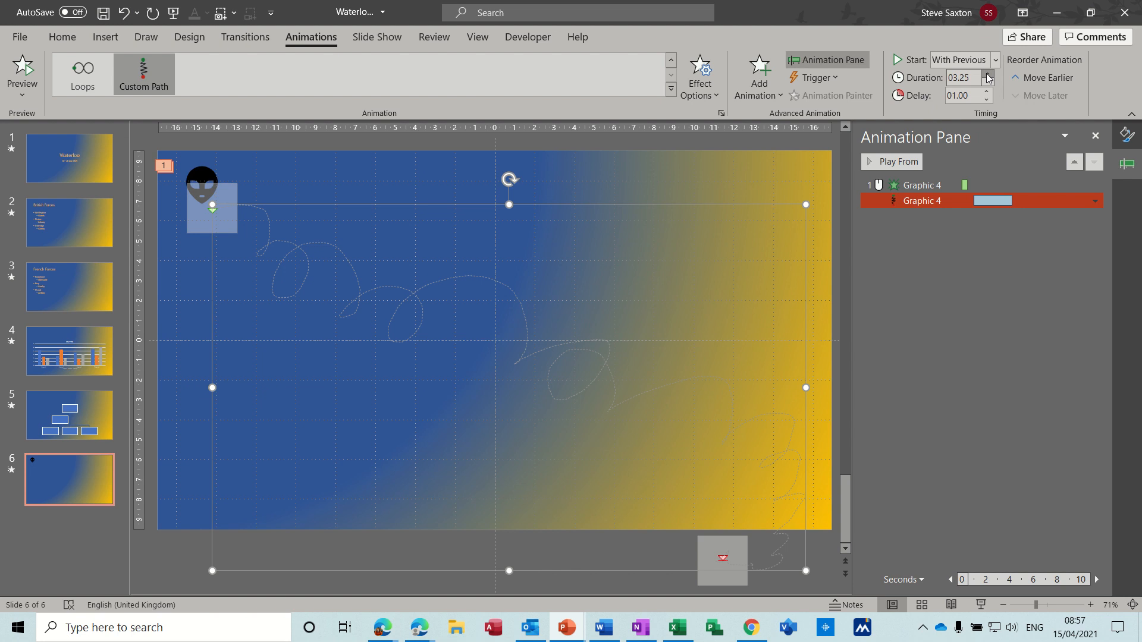
left_click(987, 73)
left_click(988, 74)
left_click(987, 74)
left_click(988, 74)
left_click(987, 74)
left_click(980, 604)
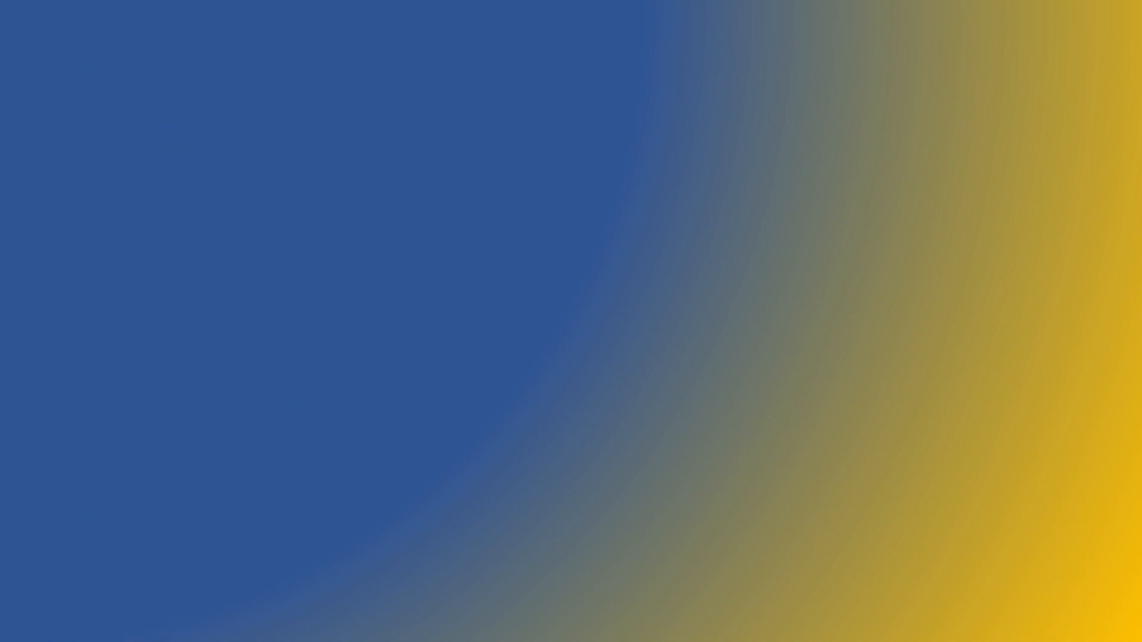
key("Escape")
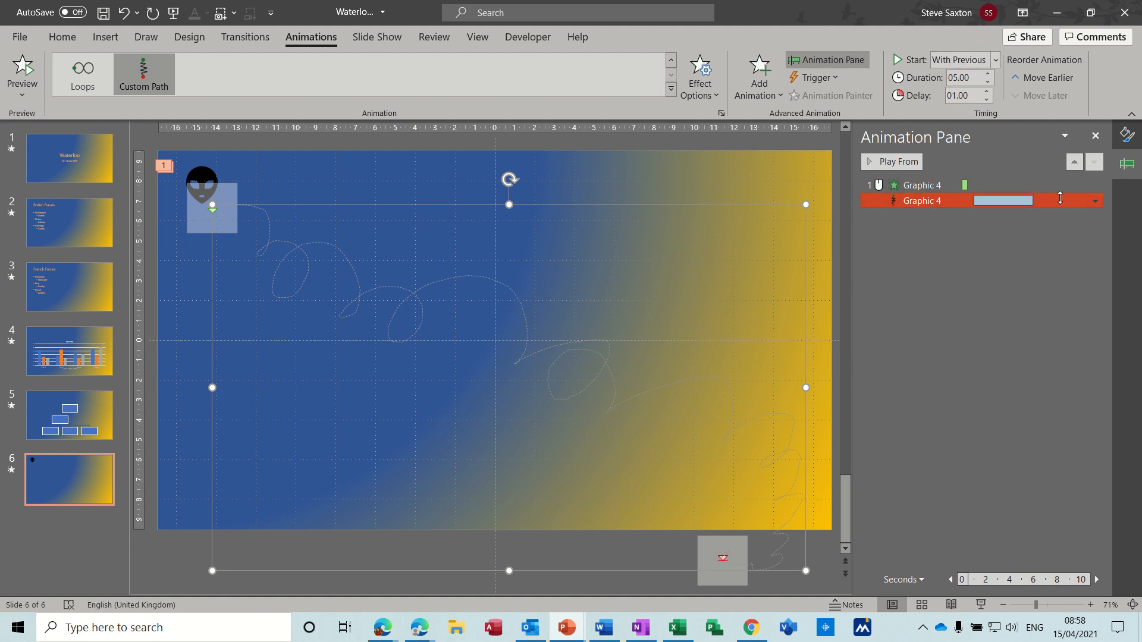
Step: Review the effect and timing options of the alien icon's custom path without changing them
left_click(1096, 201)
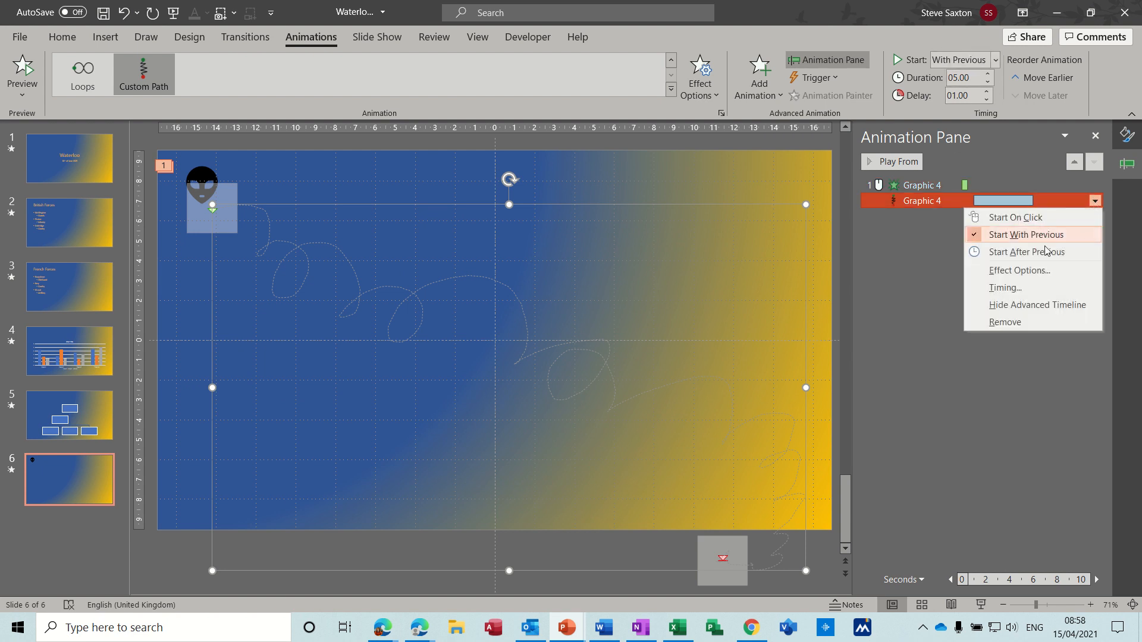
left_click(1020, 271)
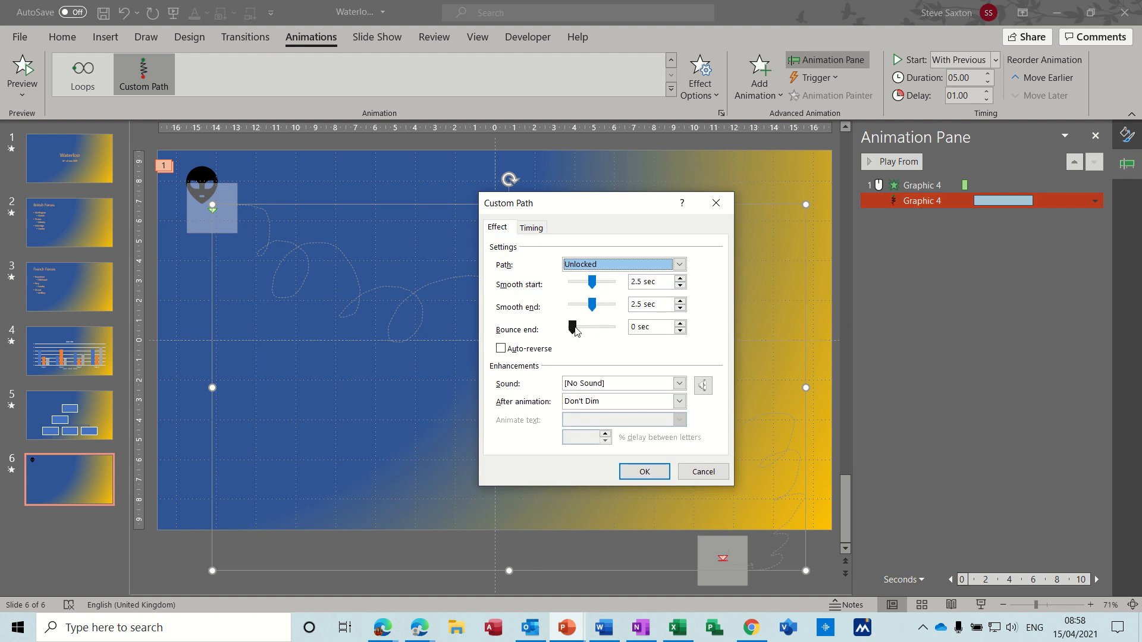
left_click(534, 228)
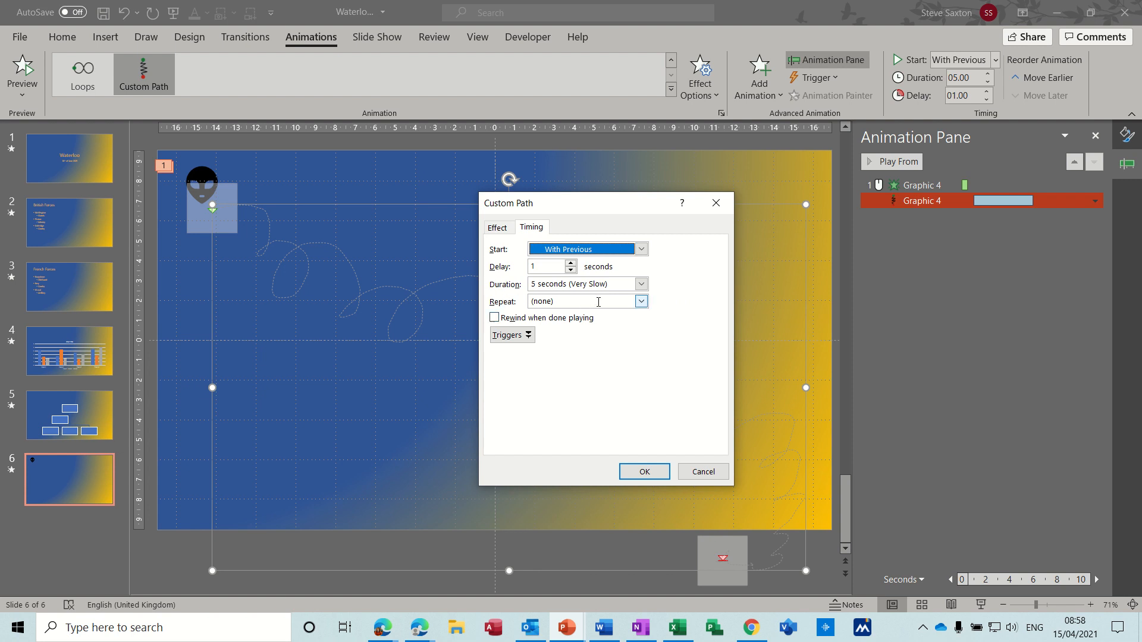
left_click(701, 474)
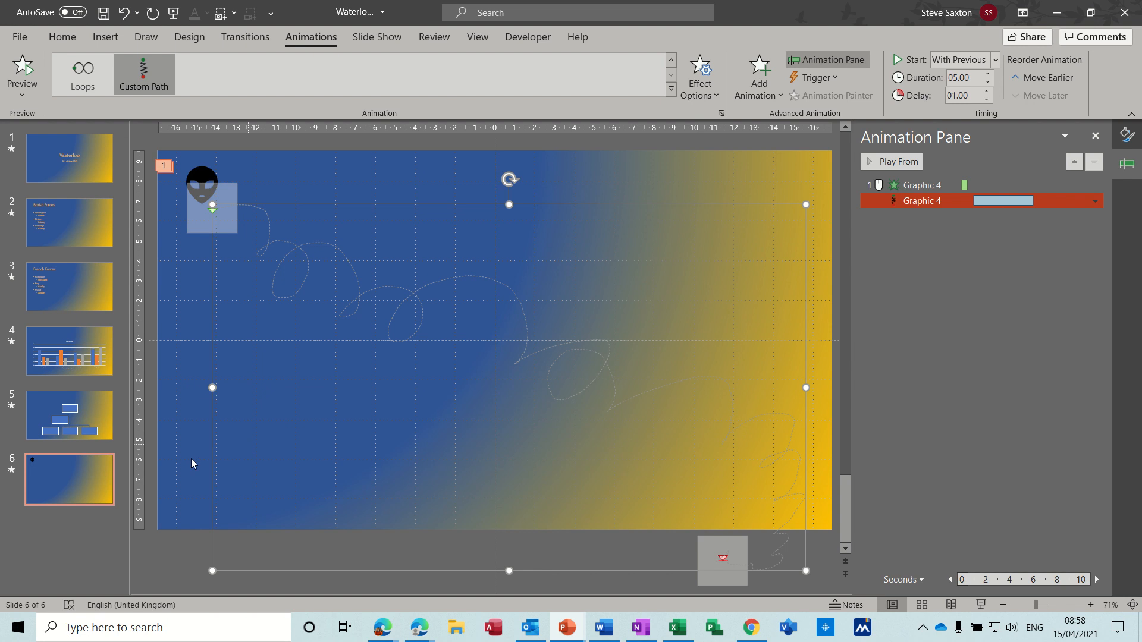
Step: Add a new slide after slide 6, insert a table with five columns and four rows, and move it to mid-height on the slide
left_click(94, 476)
key("Return")
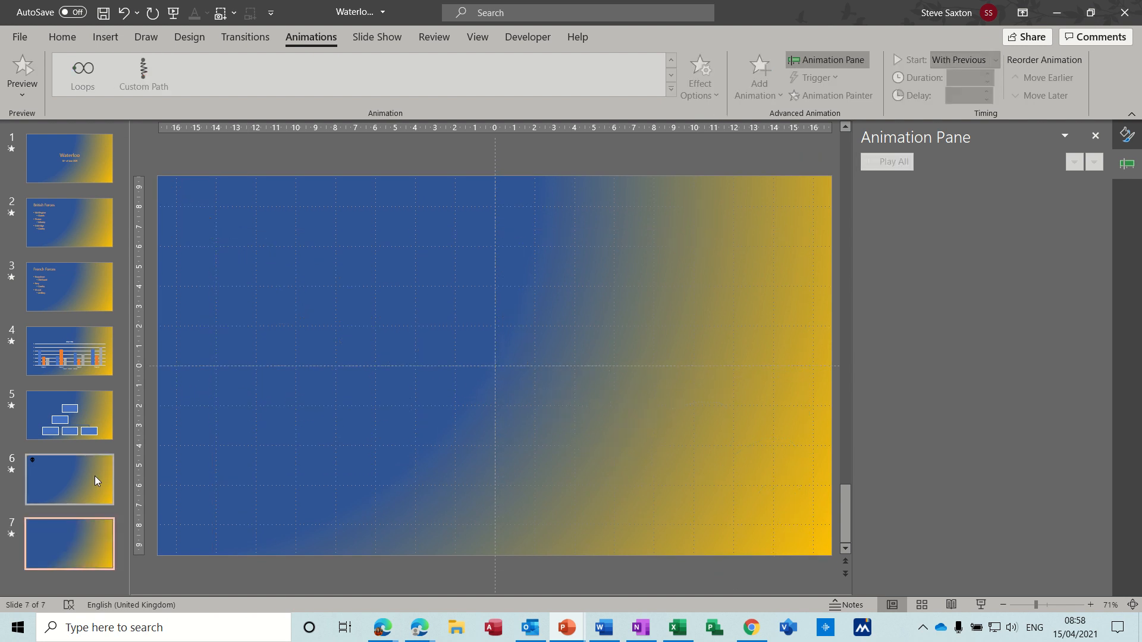
left_click(104, 39)
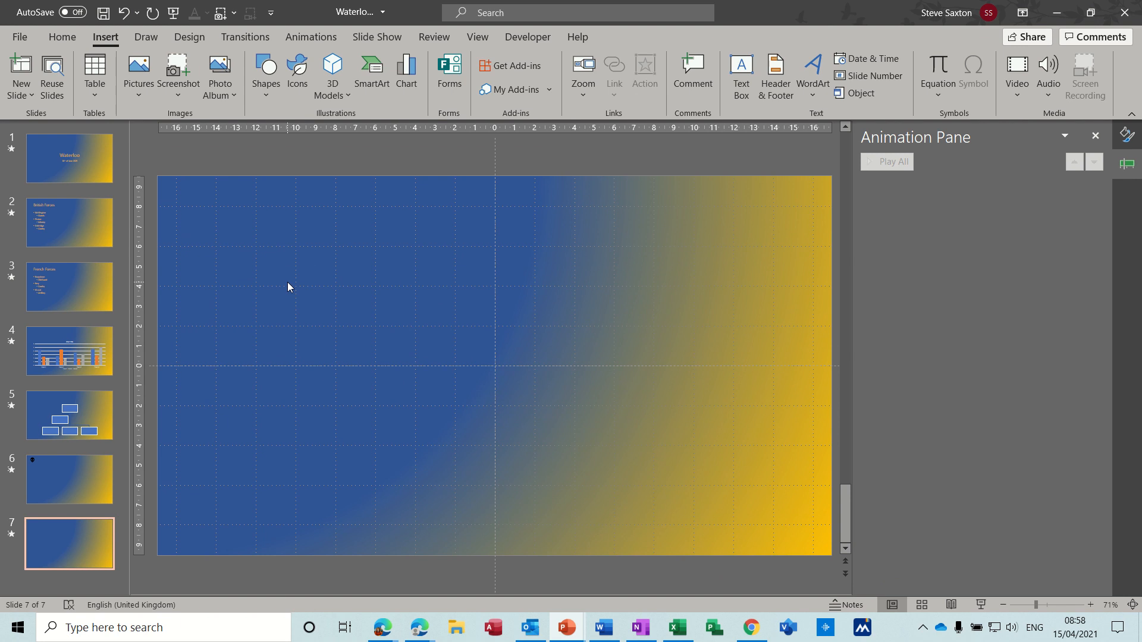
left_click(94, 97)
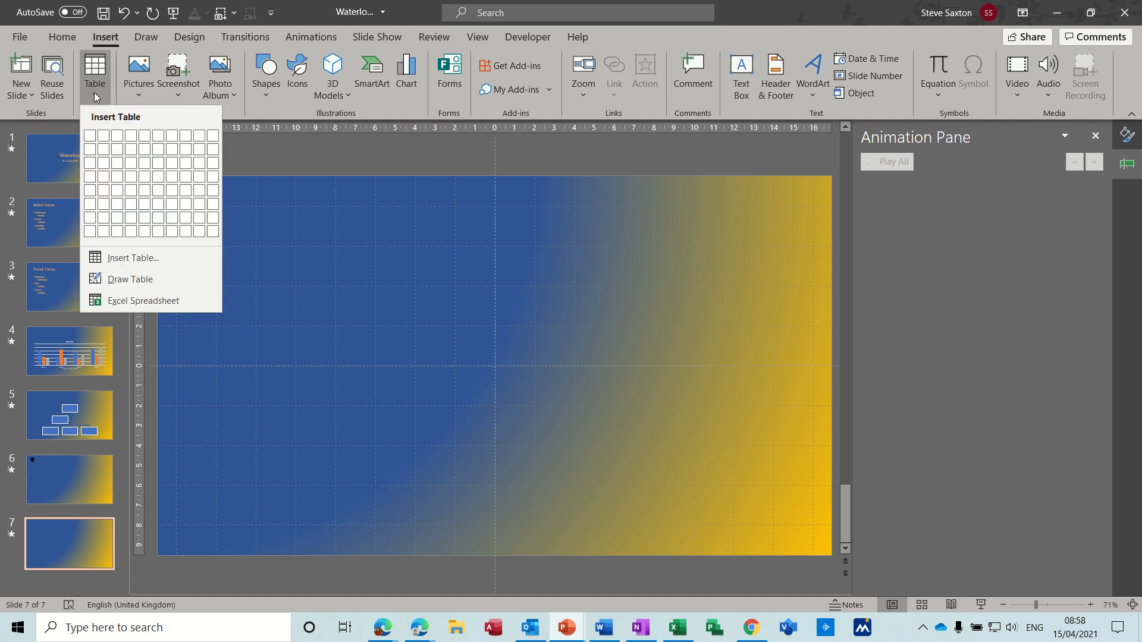
left_click(144, 177)
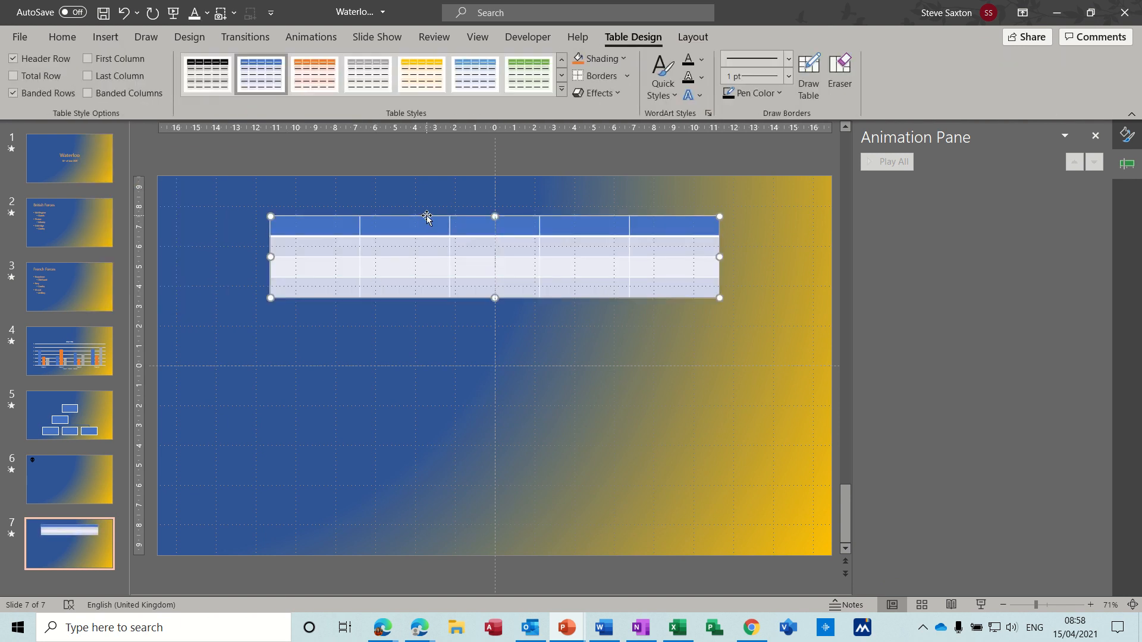
left_click_drag(427, 219, 374, 311)
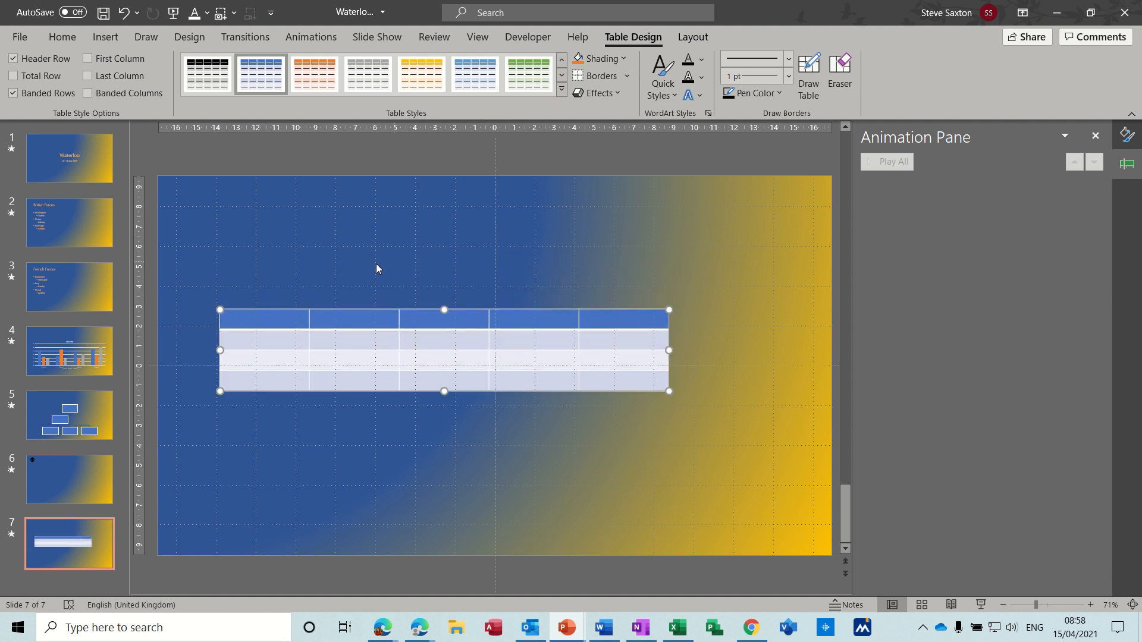
Step: Draw a down block arrow about 4.06 cm high and 2.93 cm wide, centred above the table's first column
left_click(105, 38)
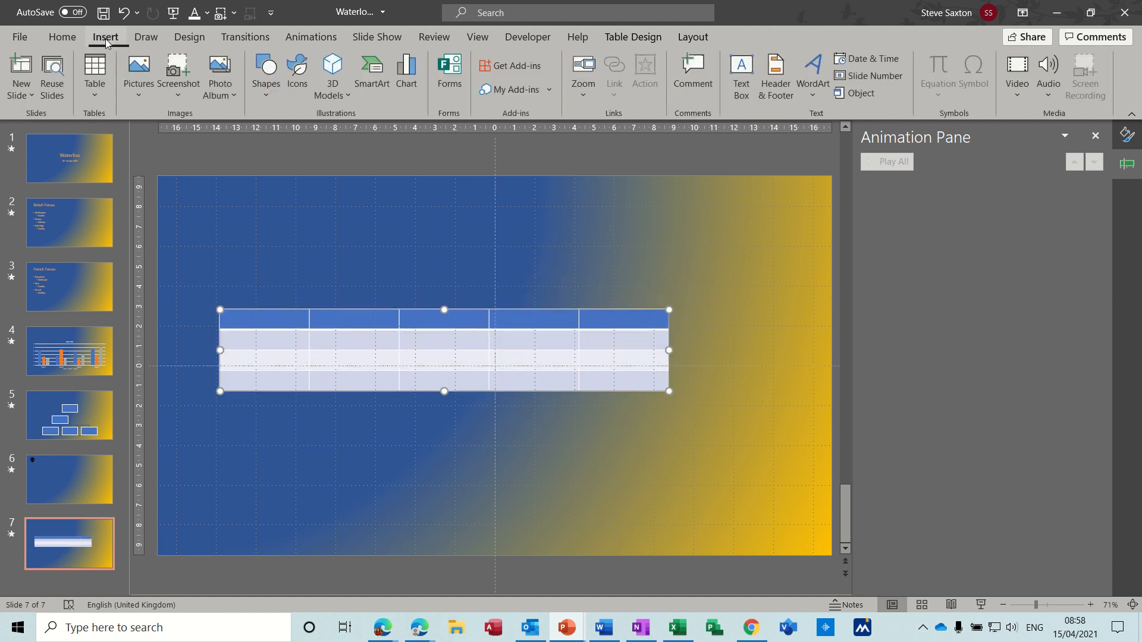
left_click(266, 98)
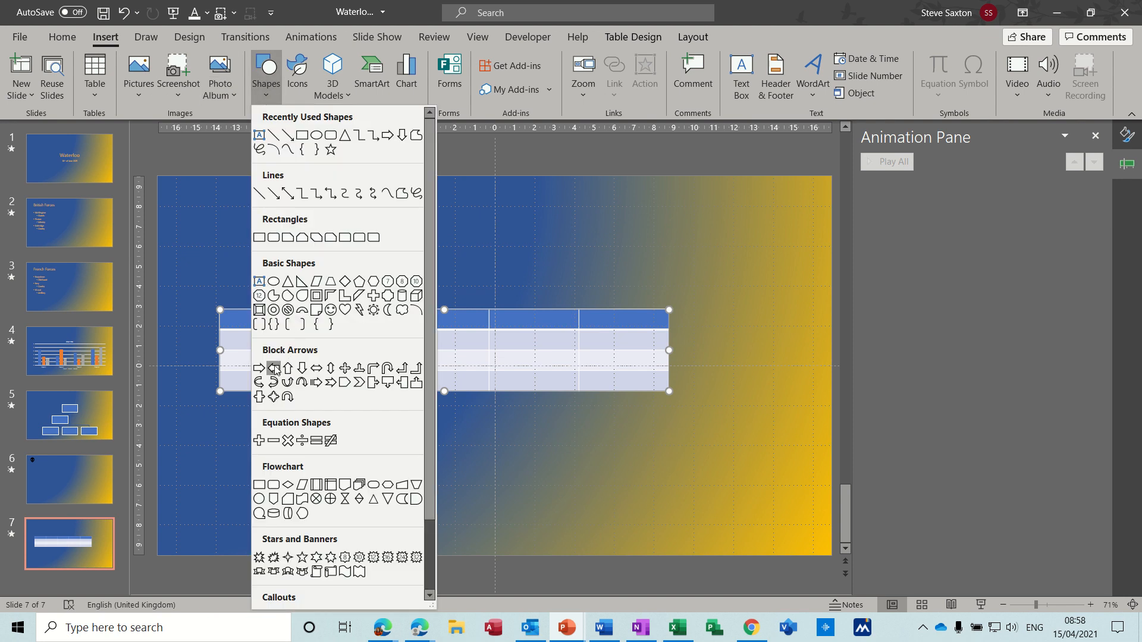
left_click(302, 369)
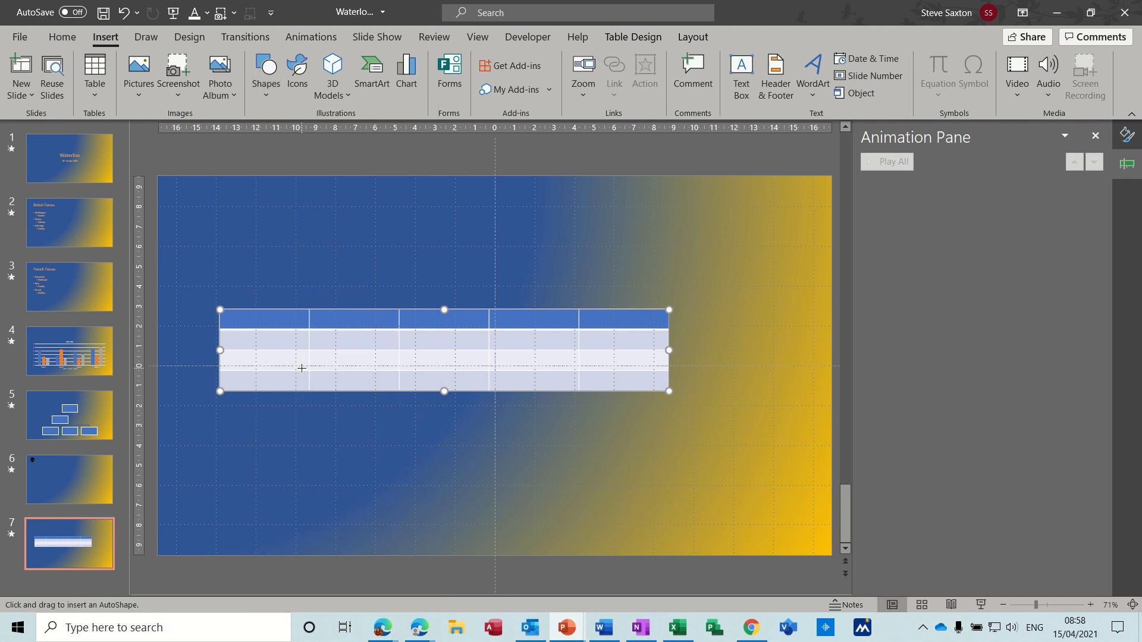
left_click_drag(250, 223, 307, 303)
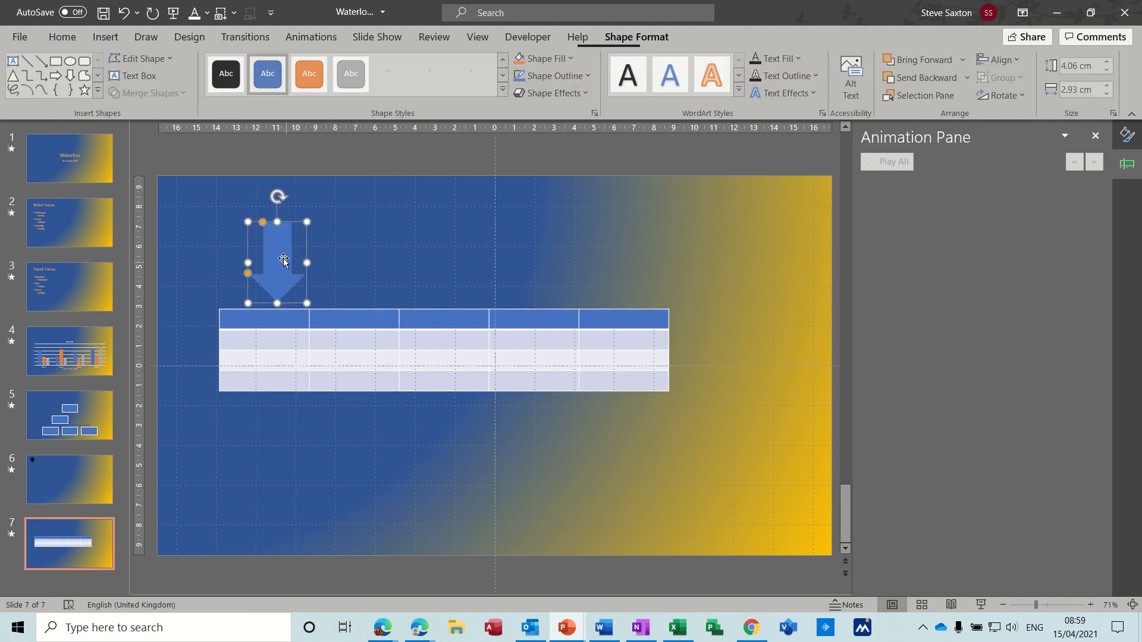
left_click_drag(282, 256, 266, 257)
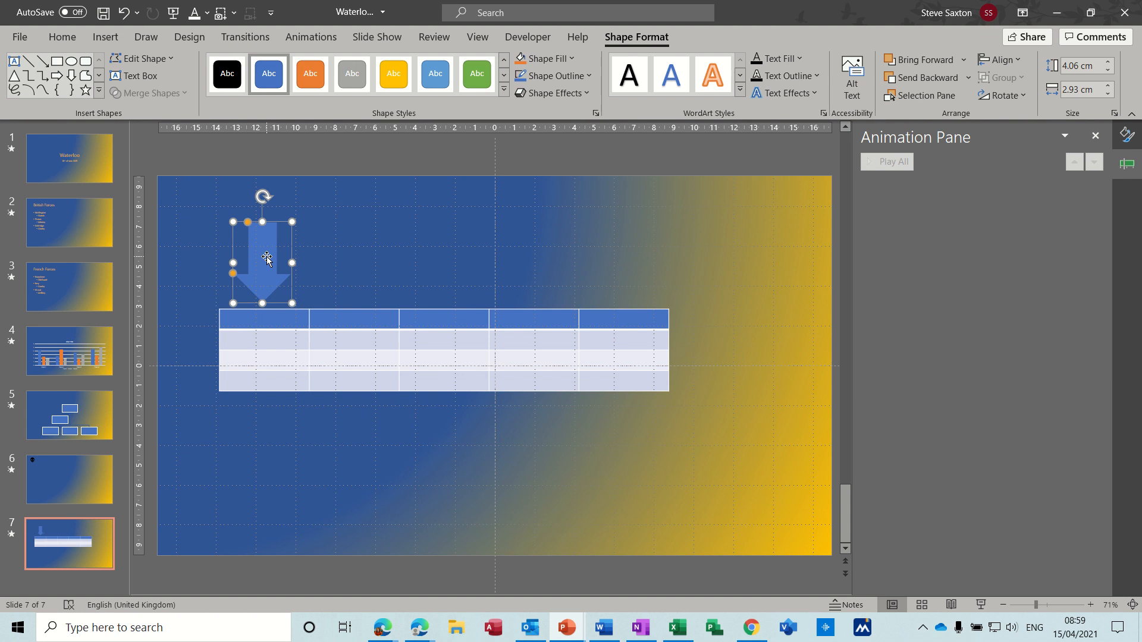
Step: Add the Dissolve In entrance effect to the down arrow
left_click(311, 36)
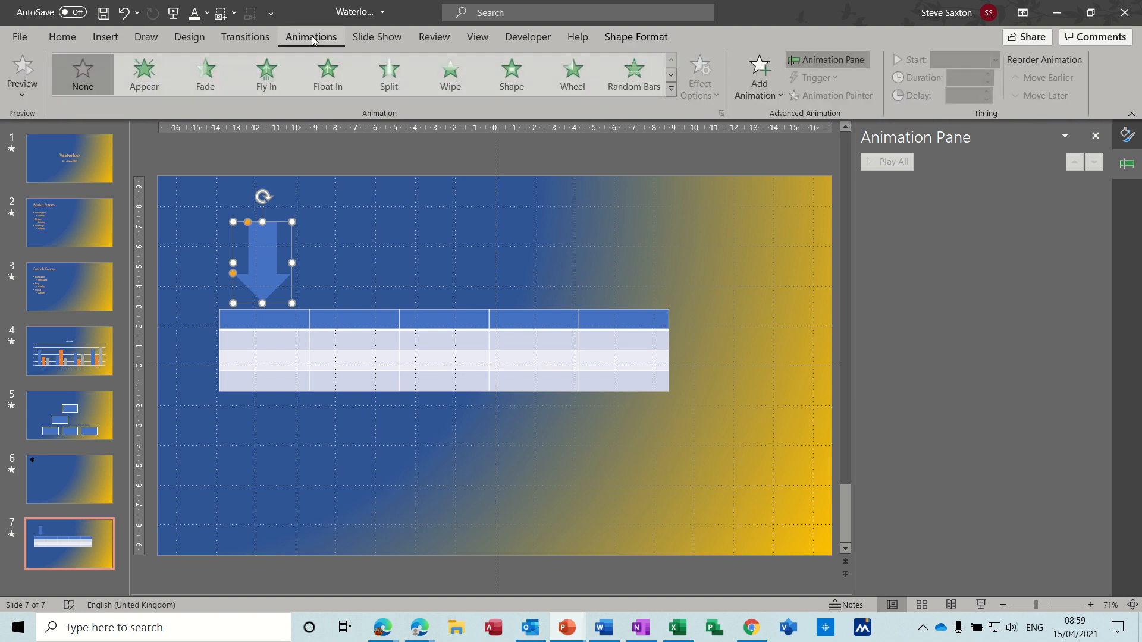
left_click(754, 80)
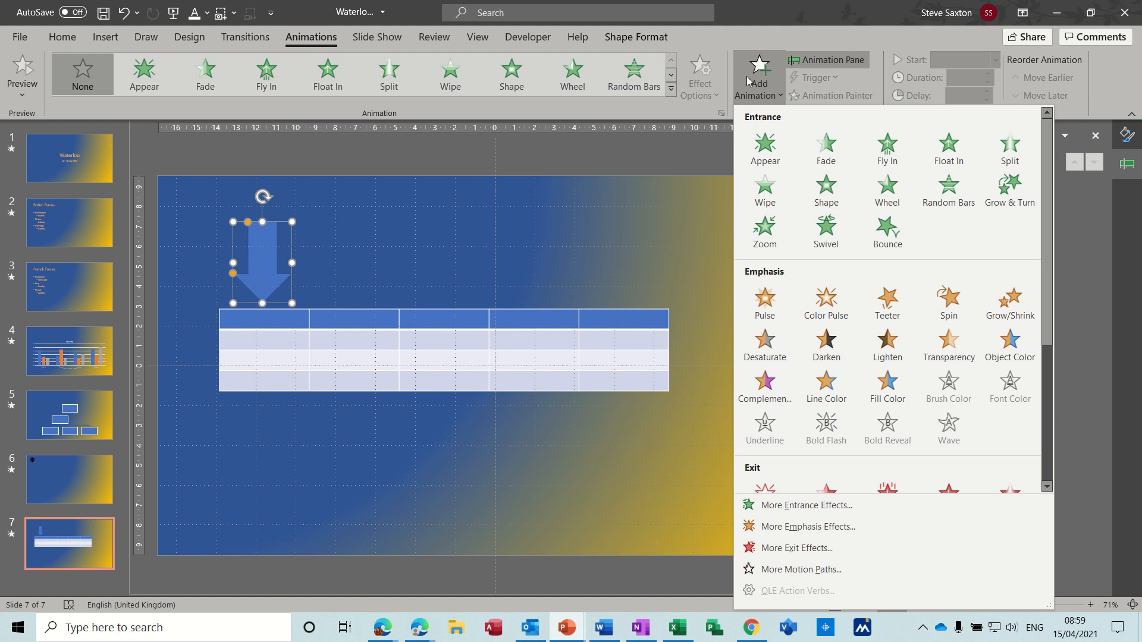
left_click(768, 505)
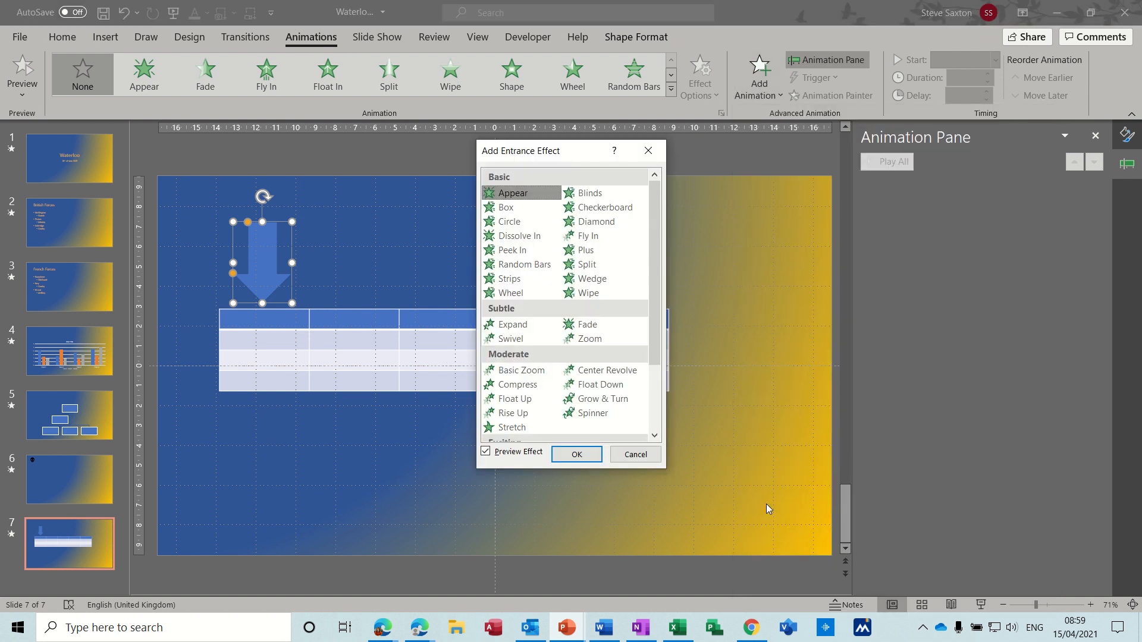
left_click(552, 236)
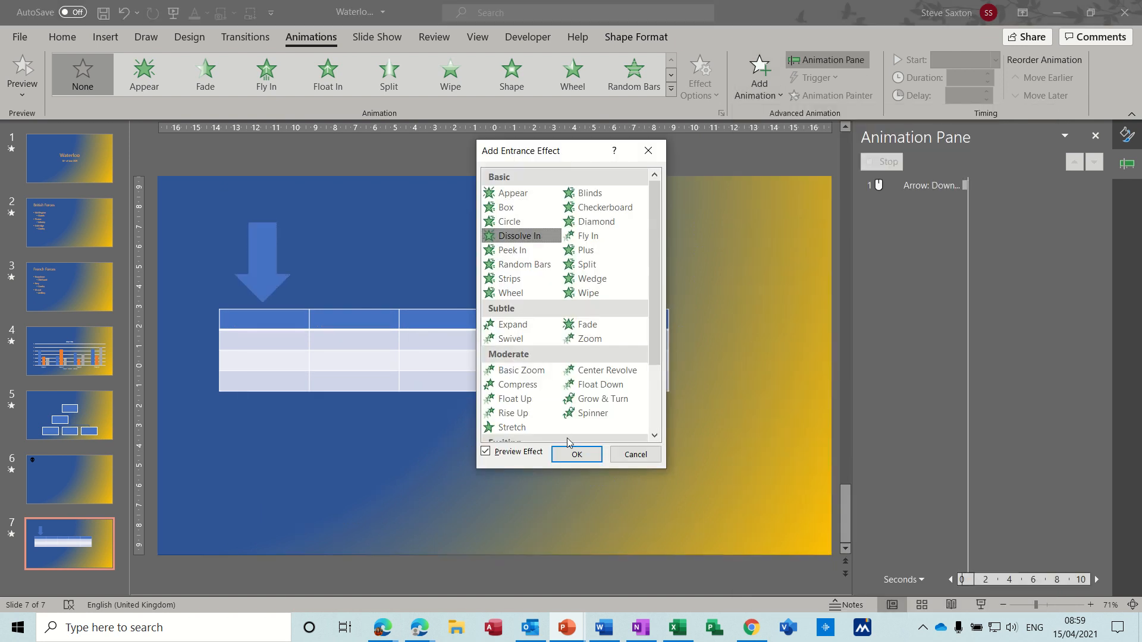
left_click(574, 455)
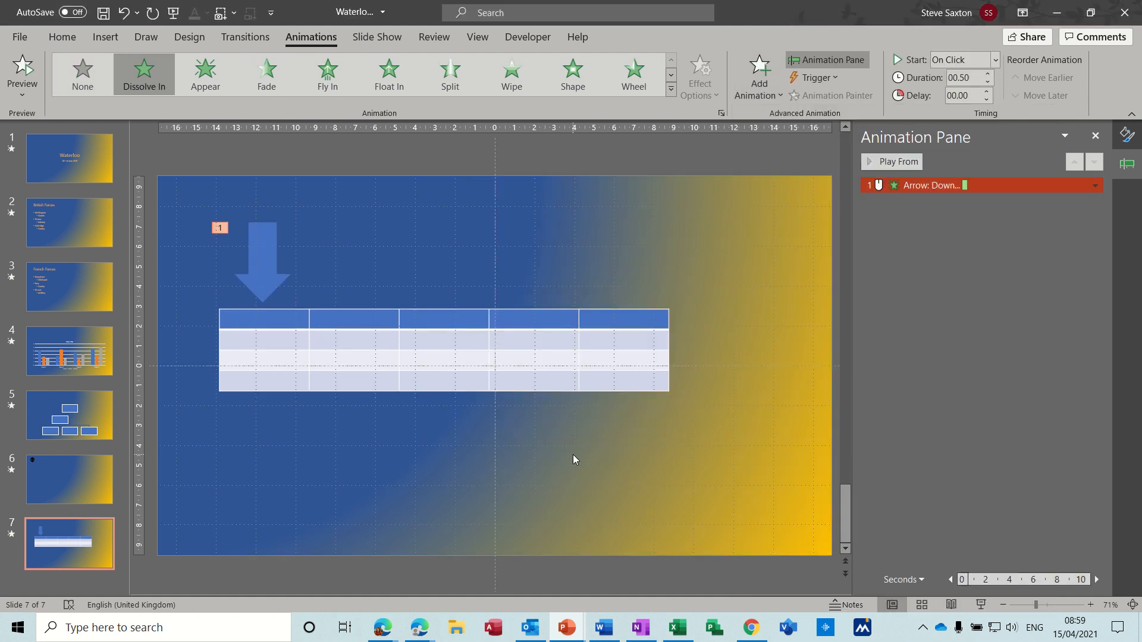
Step: Add the Pulse emphasis effect to the down arrow as a second animation
left_click(270, 268)
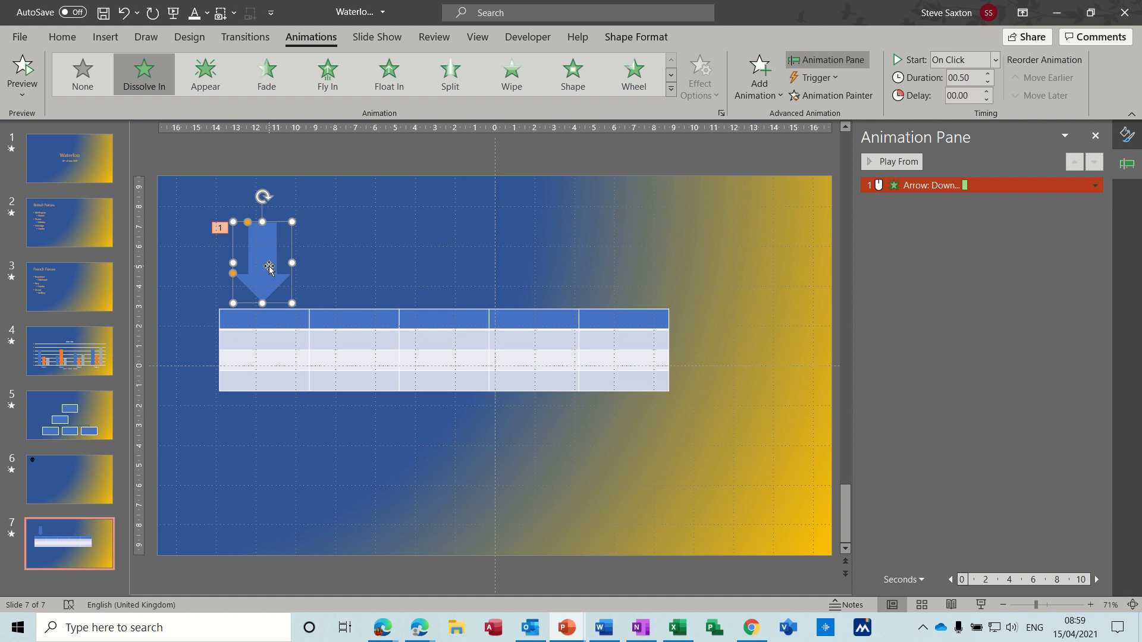
left_click(752, 85)
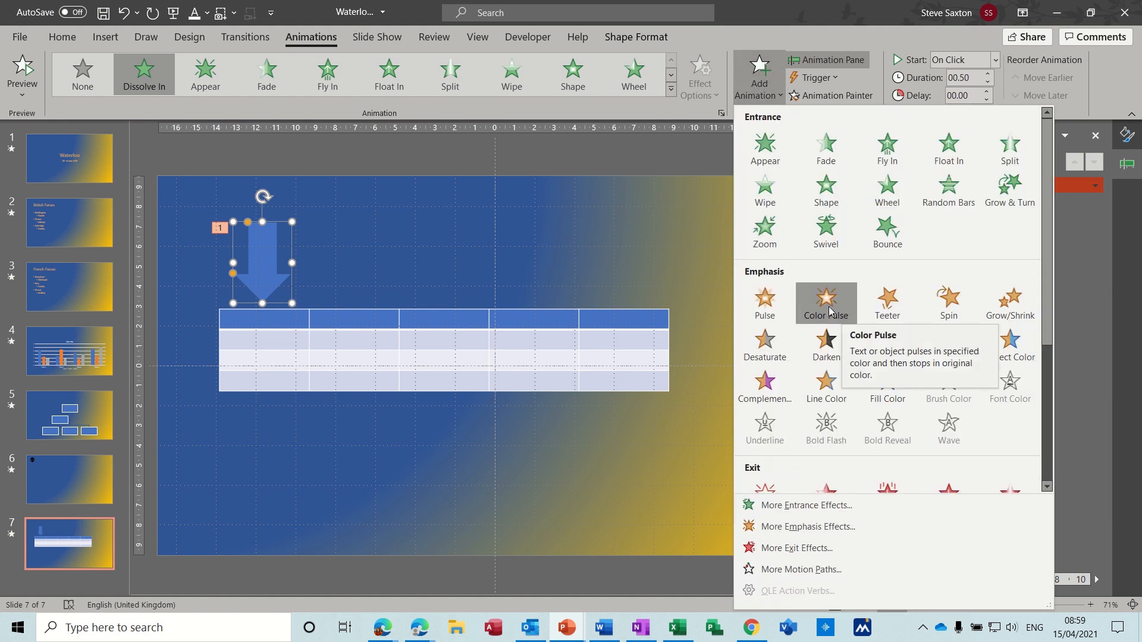
left_click(765, 301)
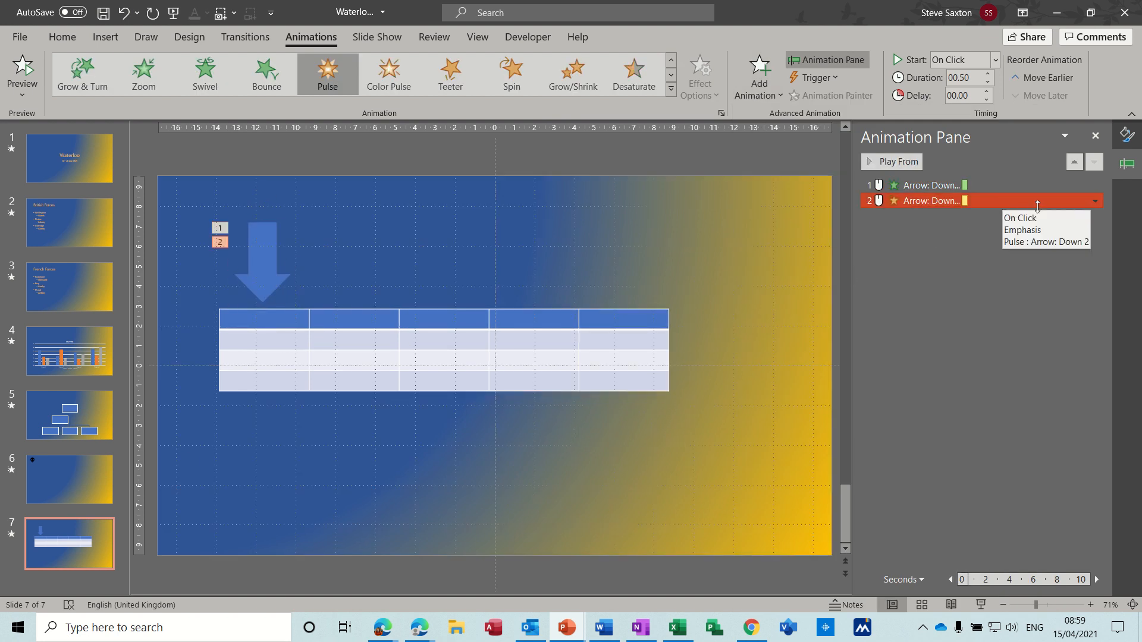
Step: Set the arrow's Pulse effect to start With Previous and repeat 10 times, and check it in the slide show
left_click(1094, 201)
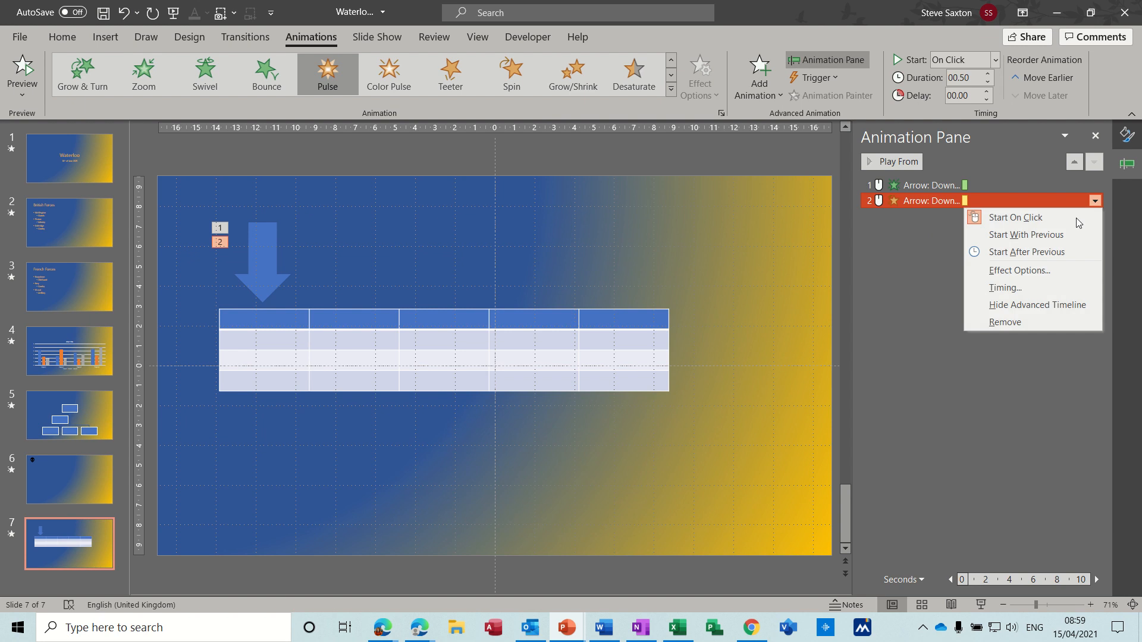
left_click(1019, 270)
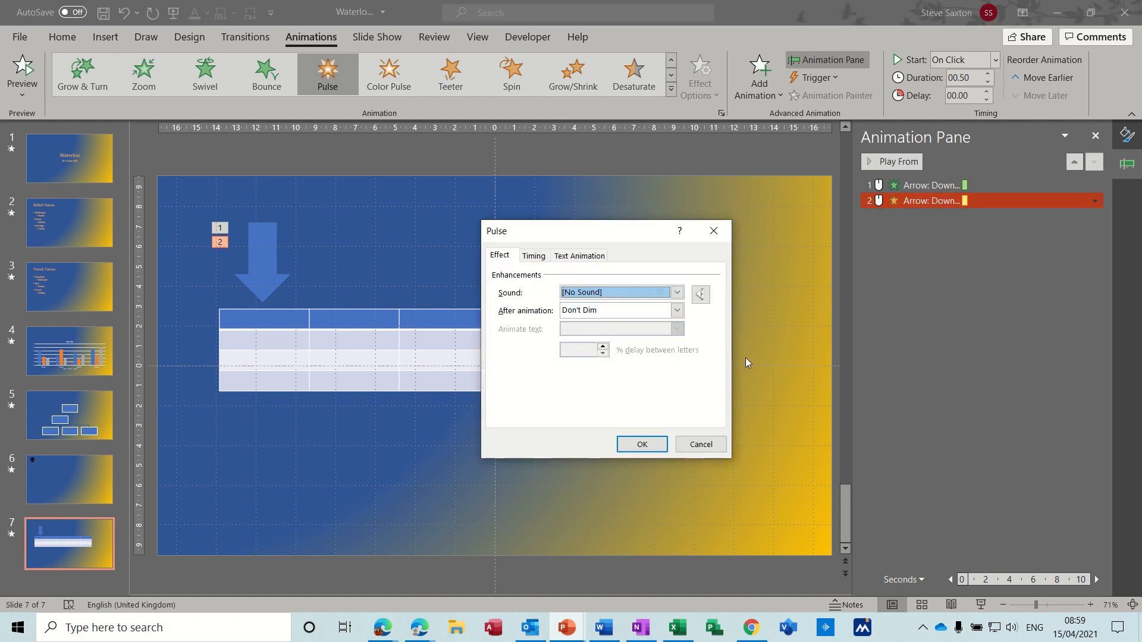
left_click(540, 257)
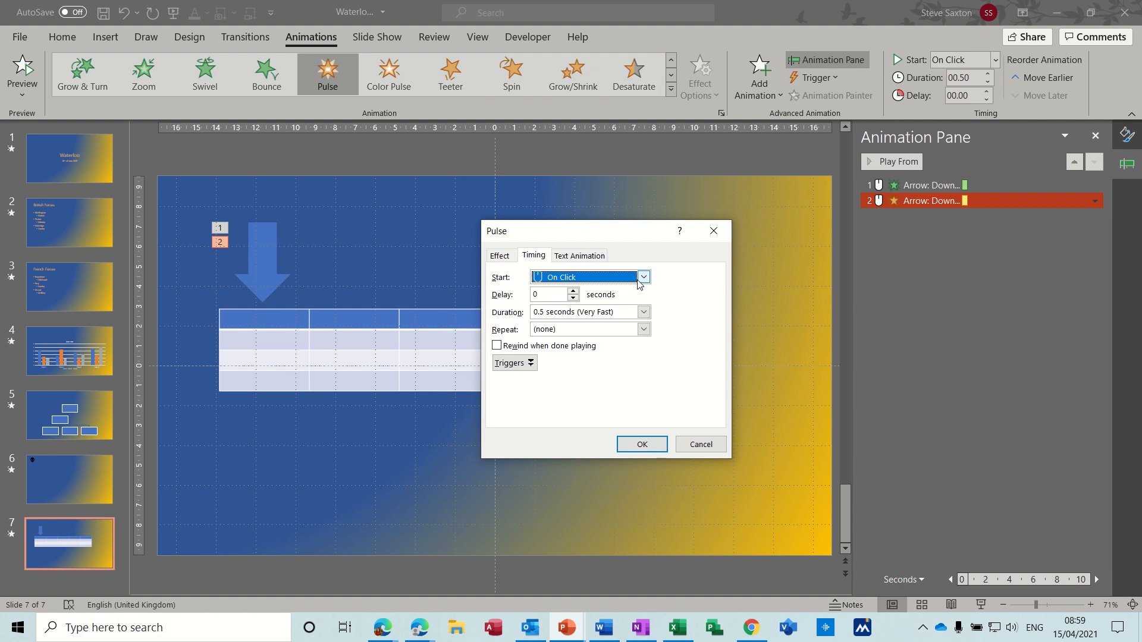
left_click(644, 277)
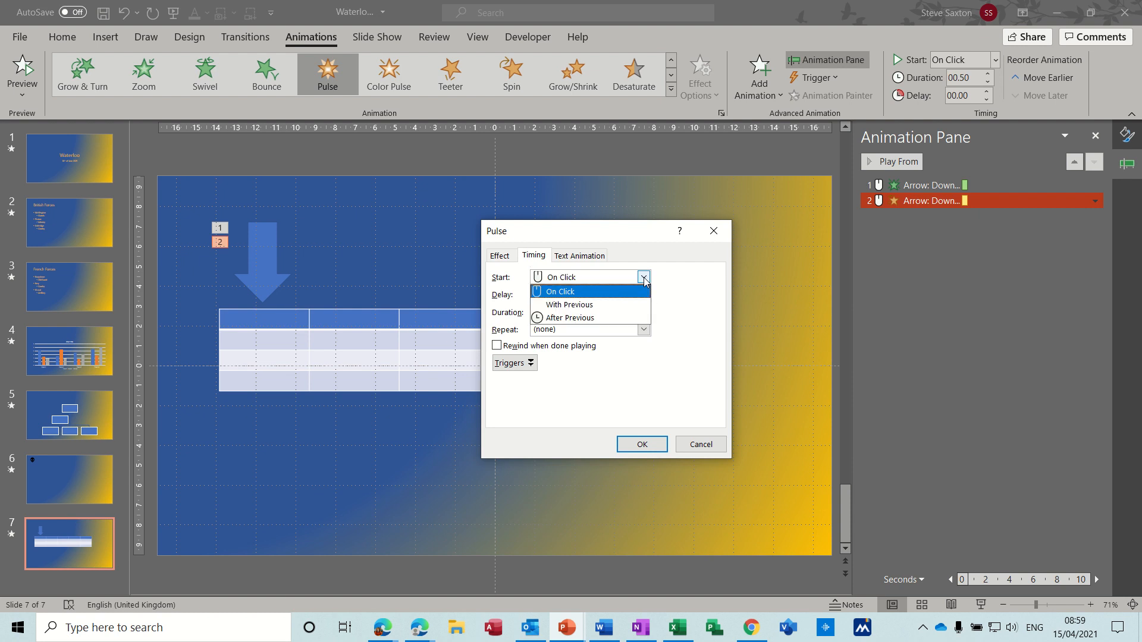
left_click(608, 304)
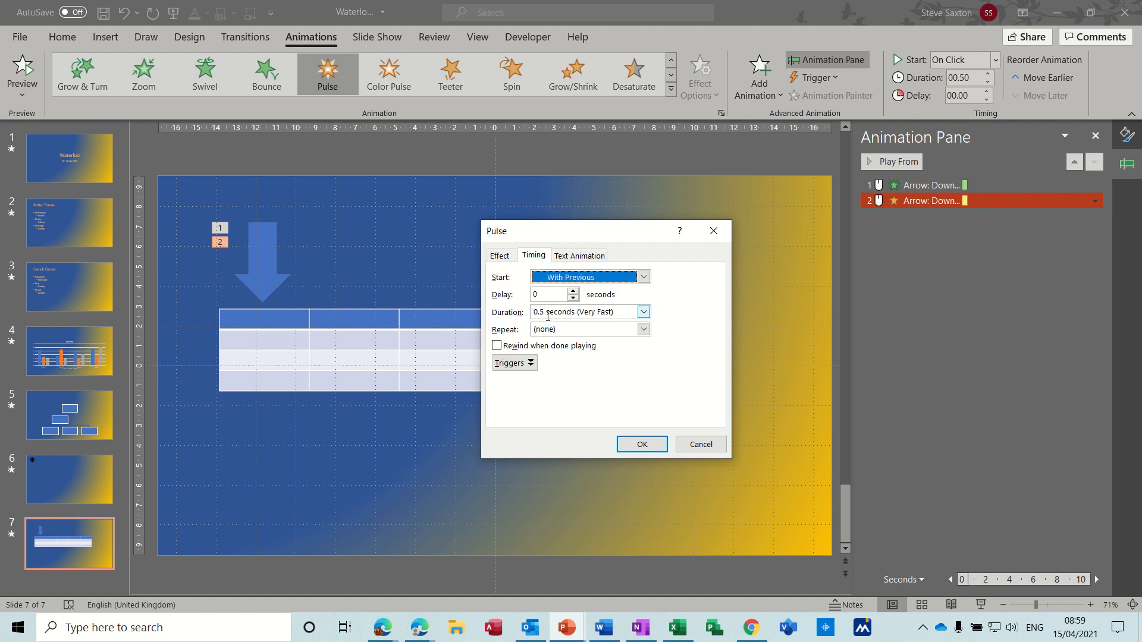
left_click(644, 330)
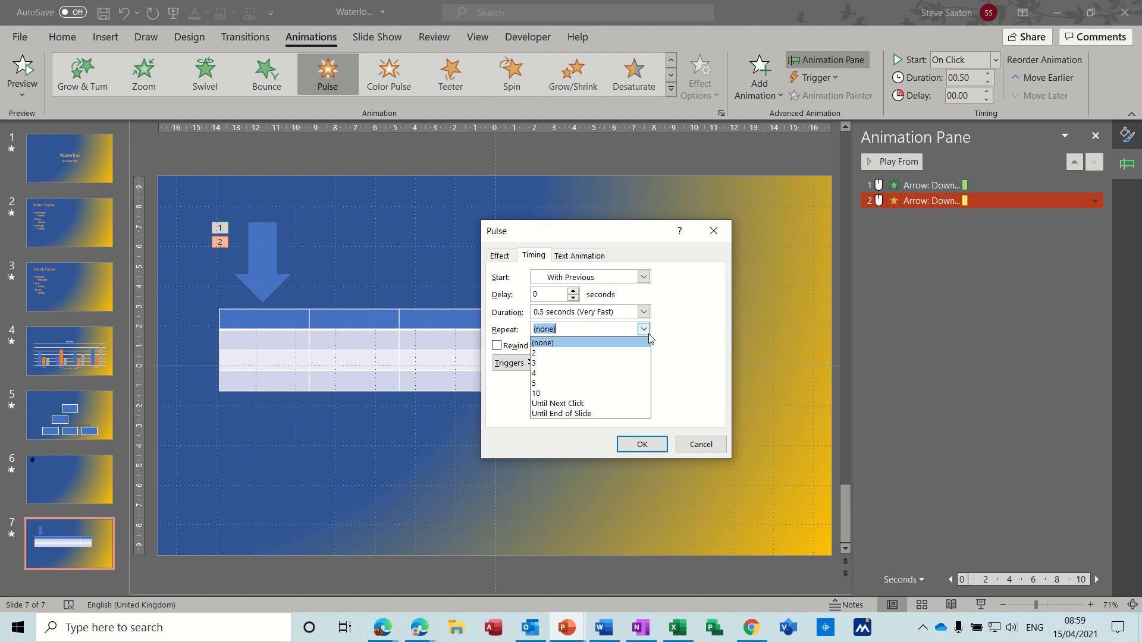
left_click(575, 394)
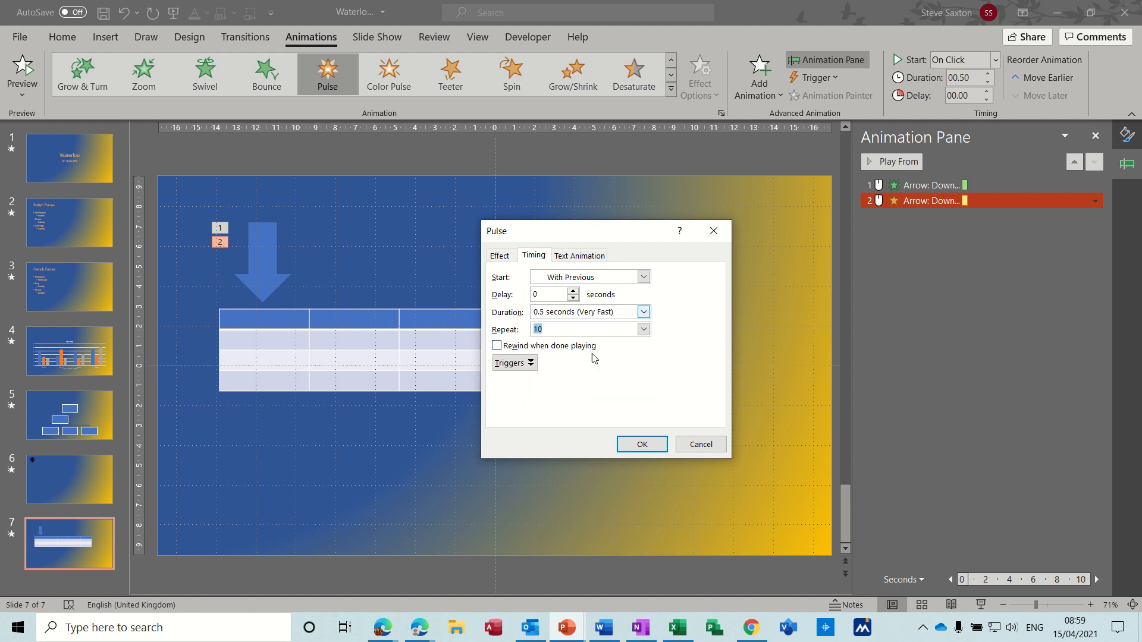
left_click(634, 445)
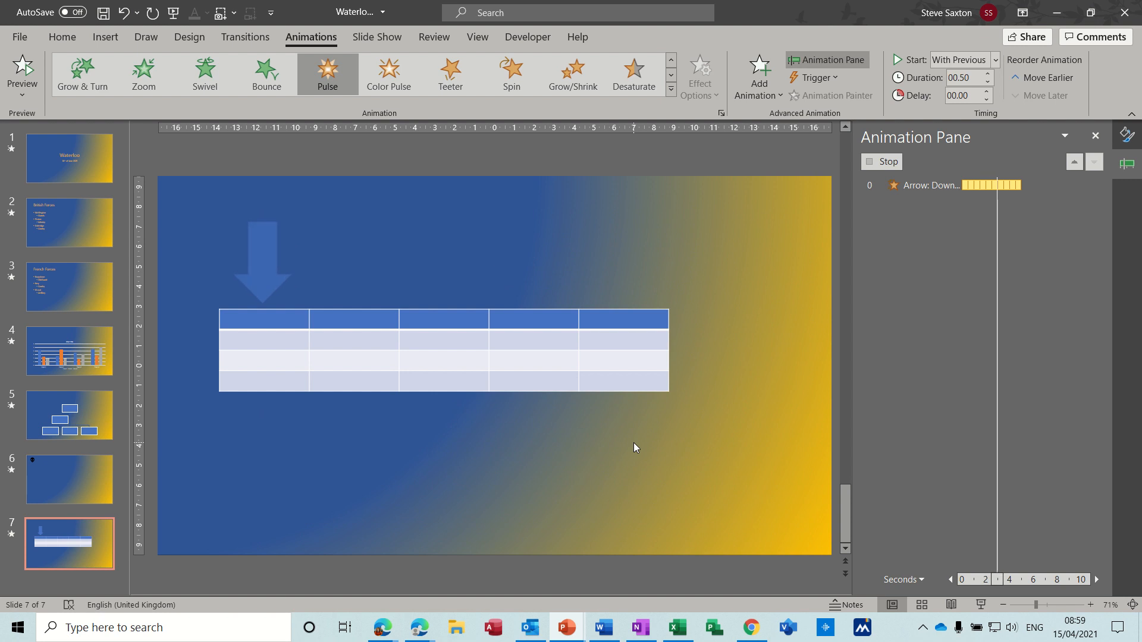
left_click(980, 604)
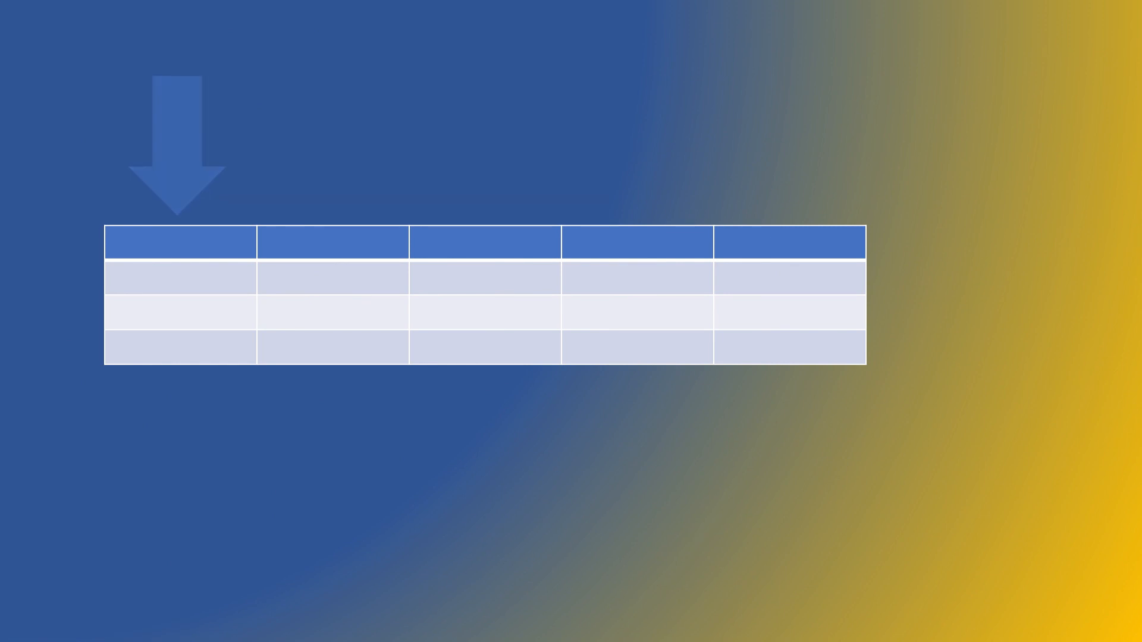
key("Escape")
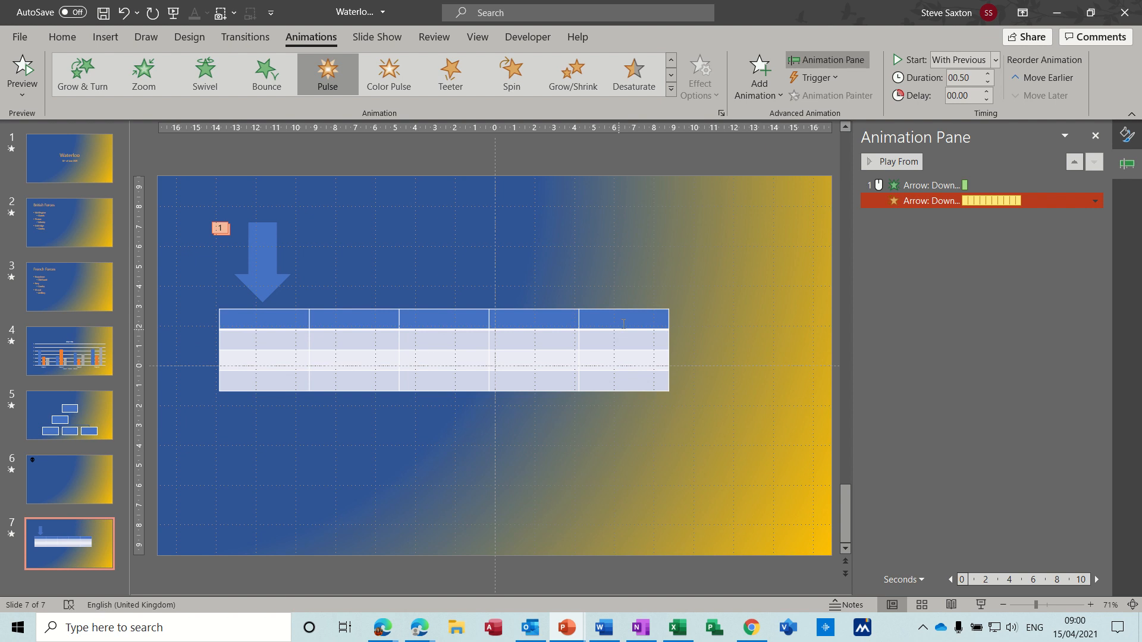
Step: Add a Right motion path to the down arrow and extend its end point to above the table's fifth column
left_click(753, 83)
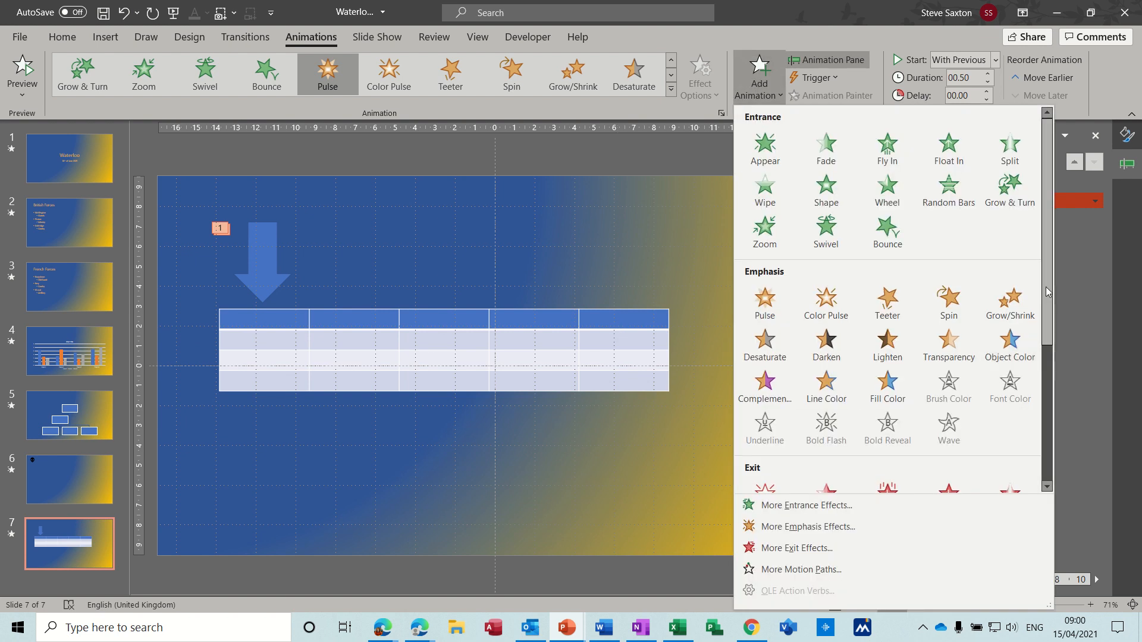
left_click_drag(1046, 287, 1041, 451)
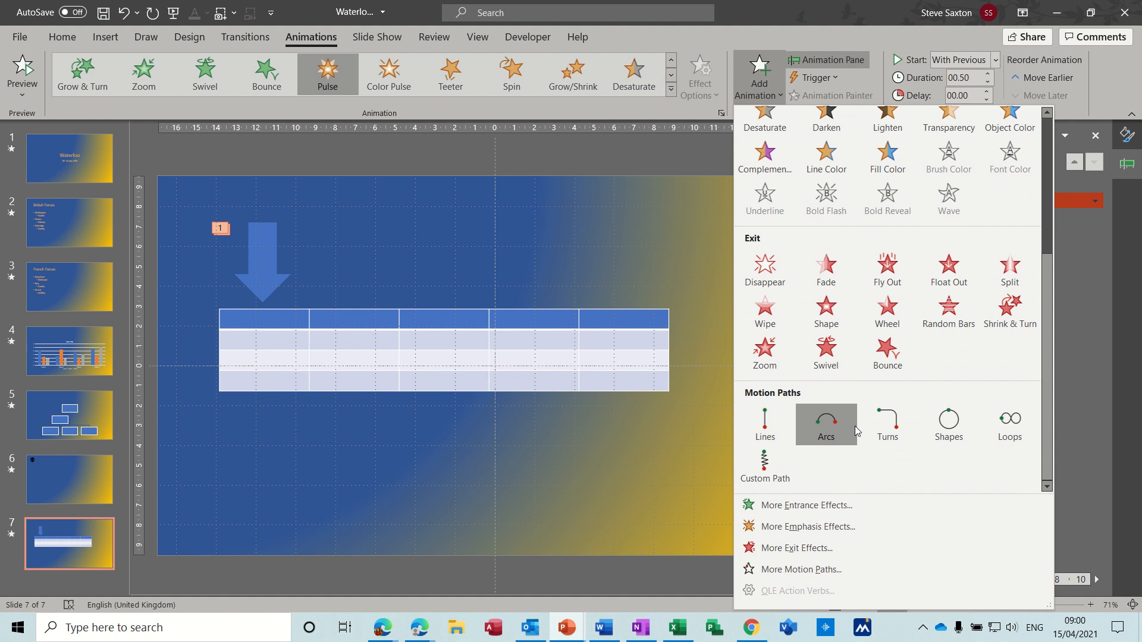
left_click(807, 571)
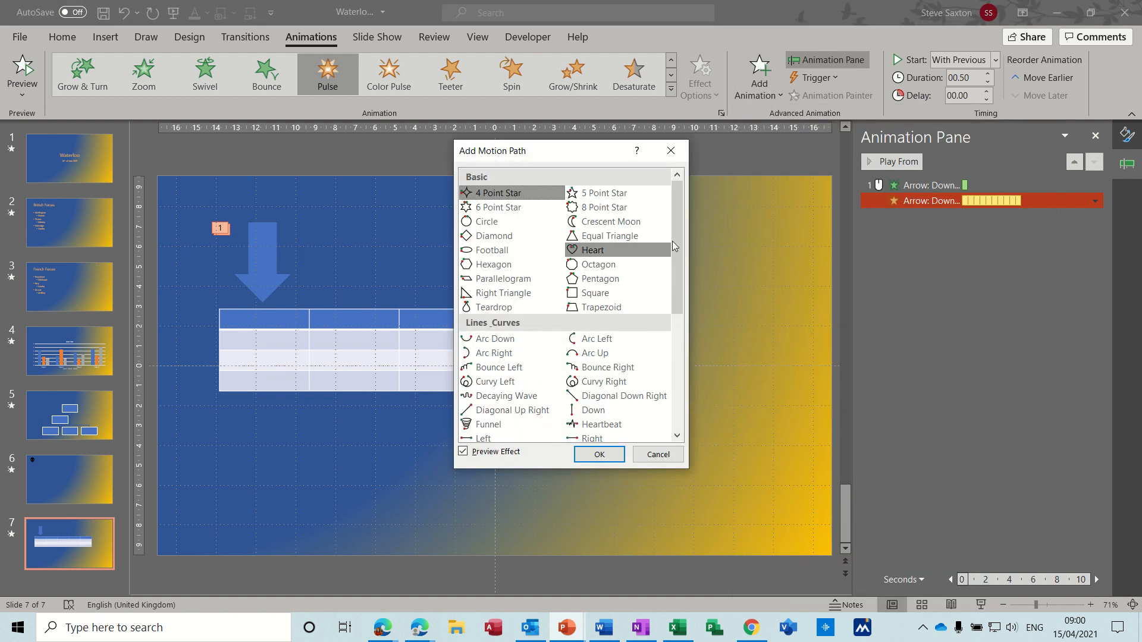
left_click_drag(678, 244, 677, 278)
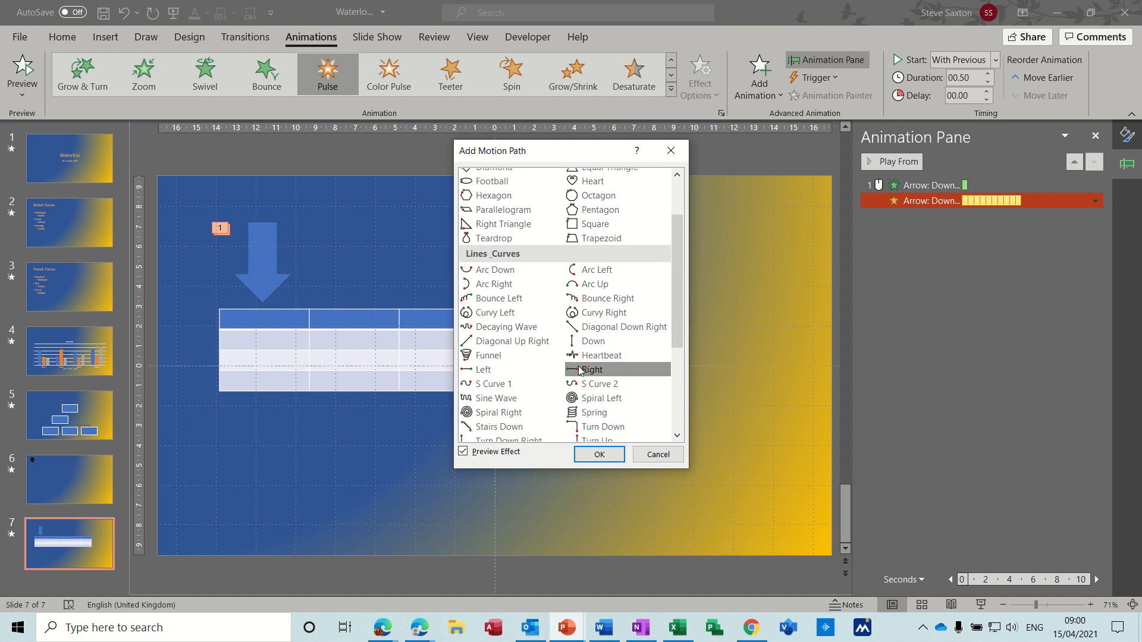
left_click(580, 370)
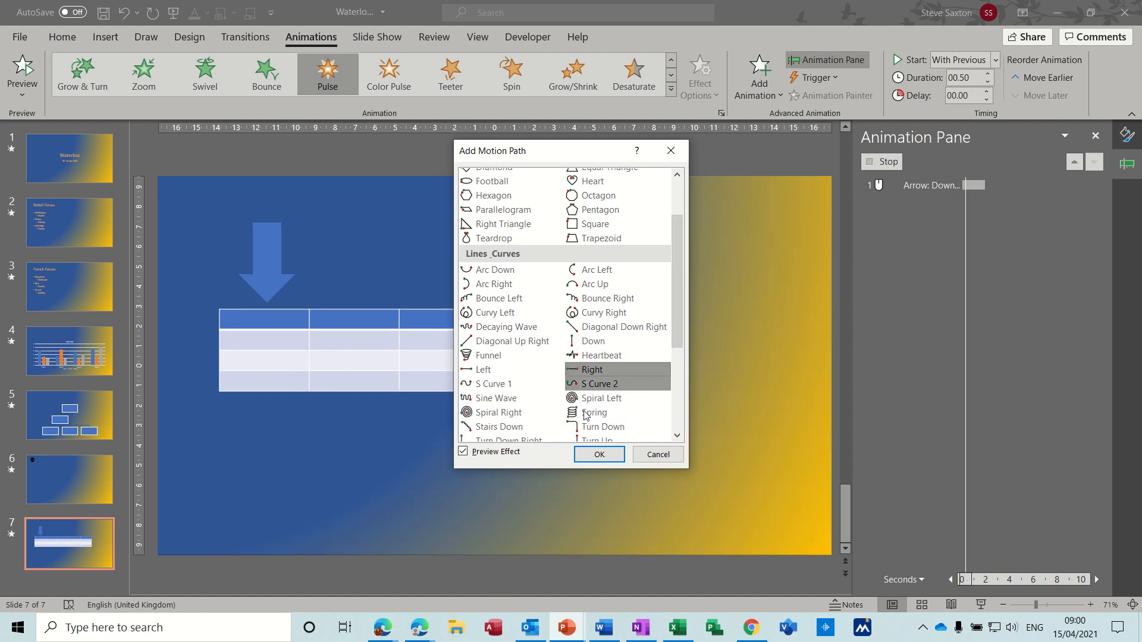
left_click(597, 454)
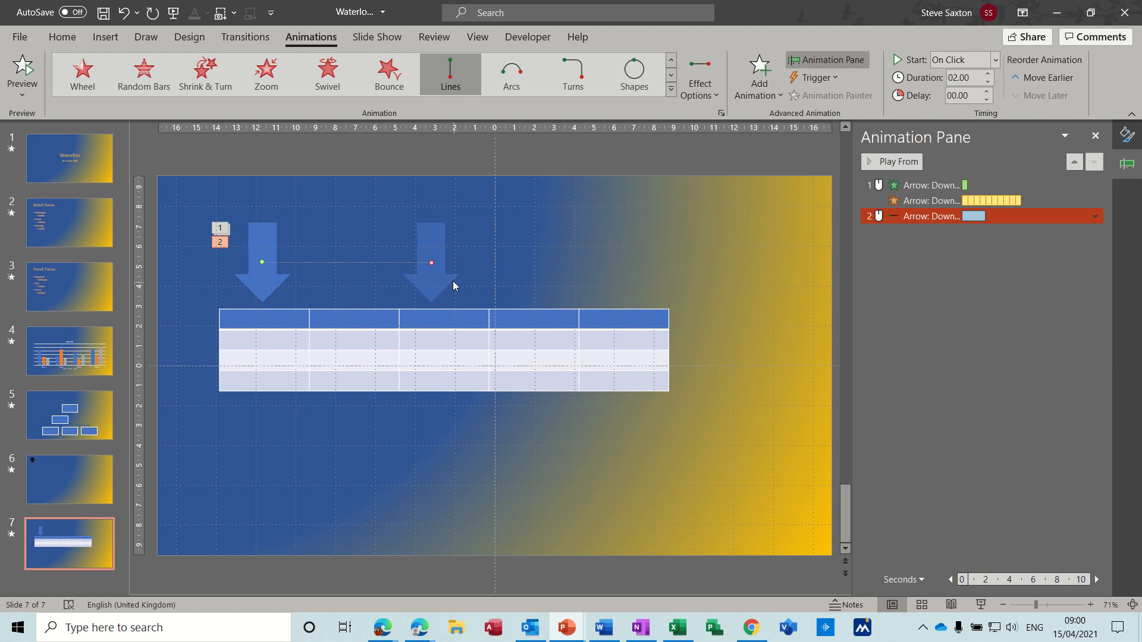
left_click_drag(431, 262, 627, 263)
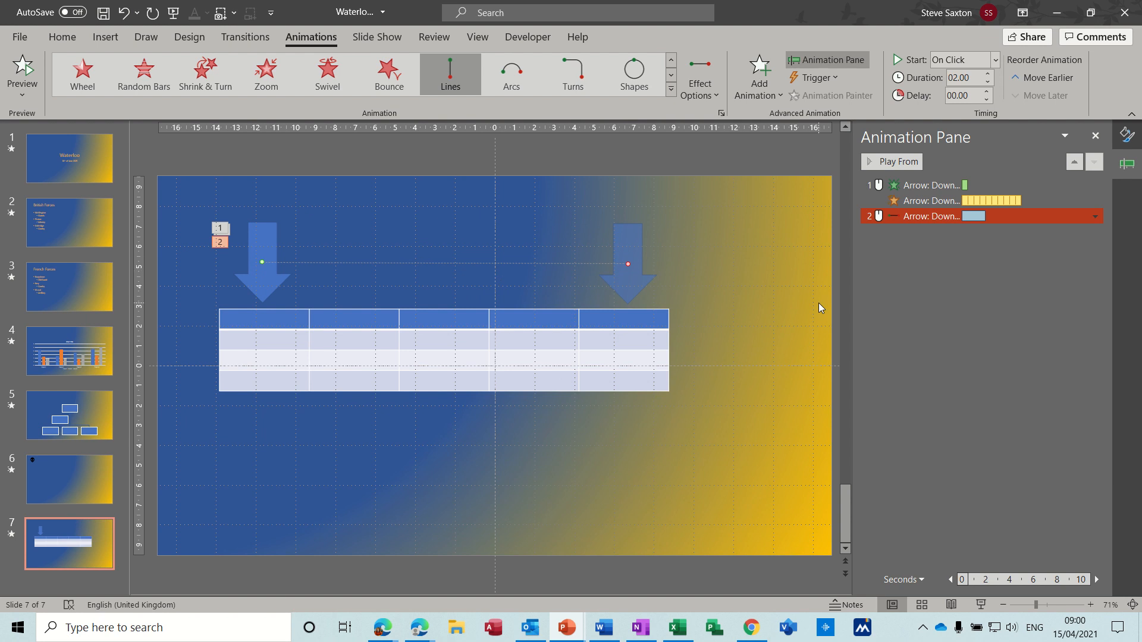
Step: Play the current slide in the slide show through the arrow's entrance and motion path
left_click(984, 603)
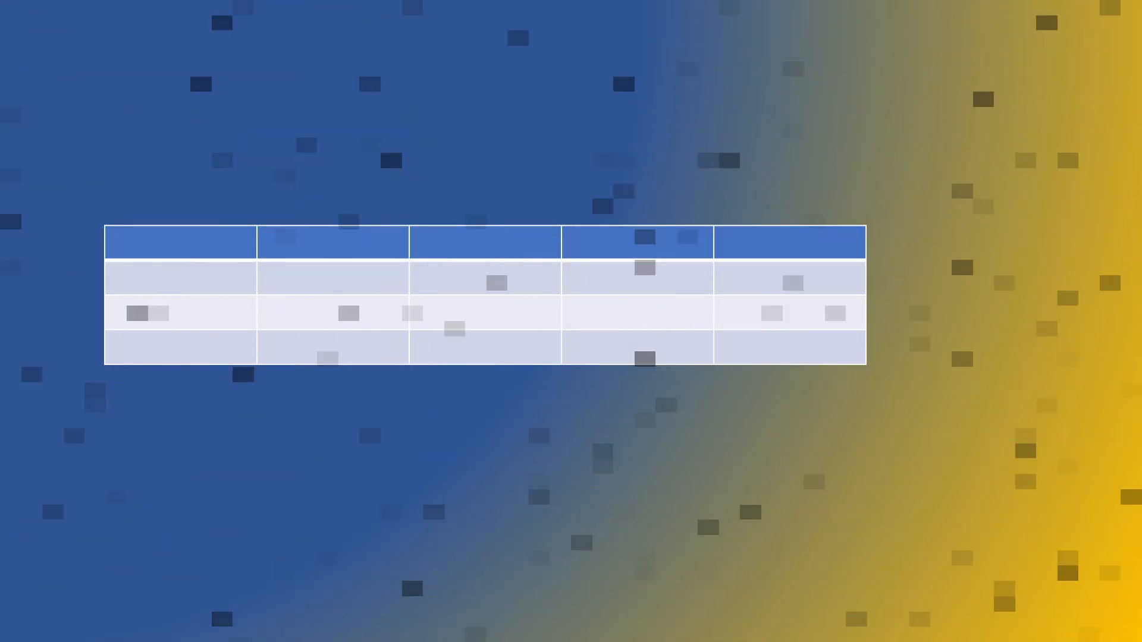
key("Right")
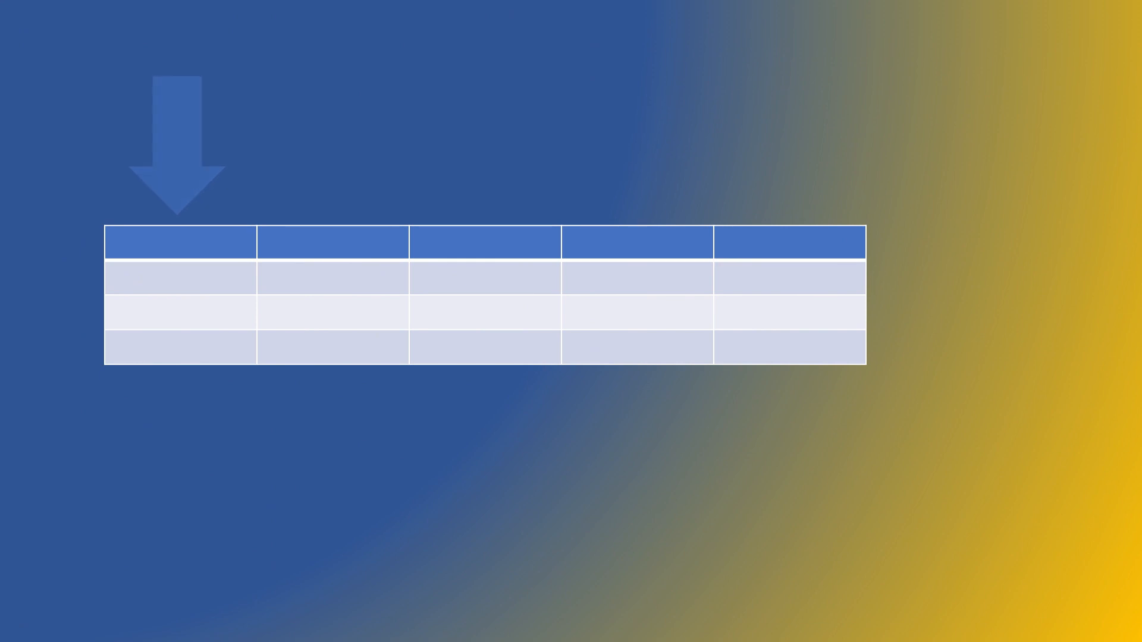
key("Right")
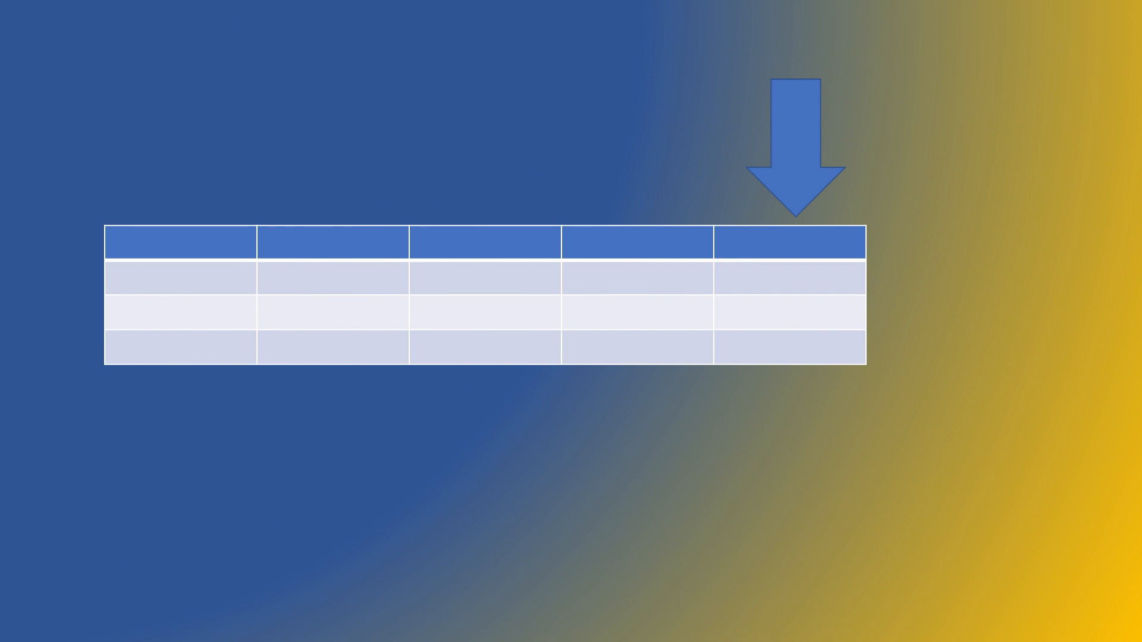
key("Escape")
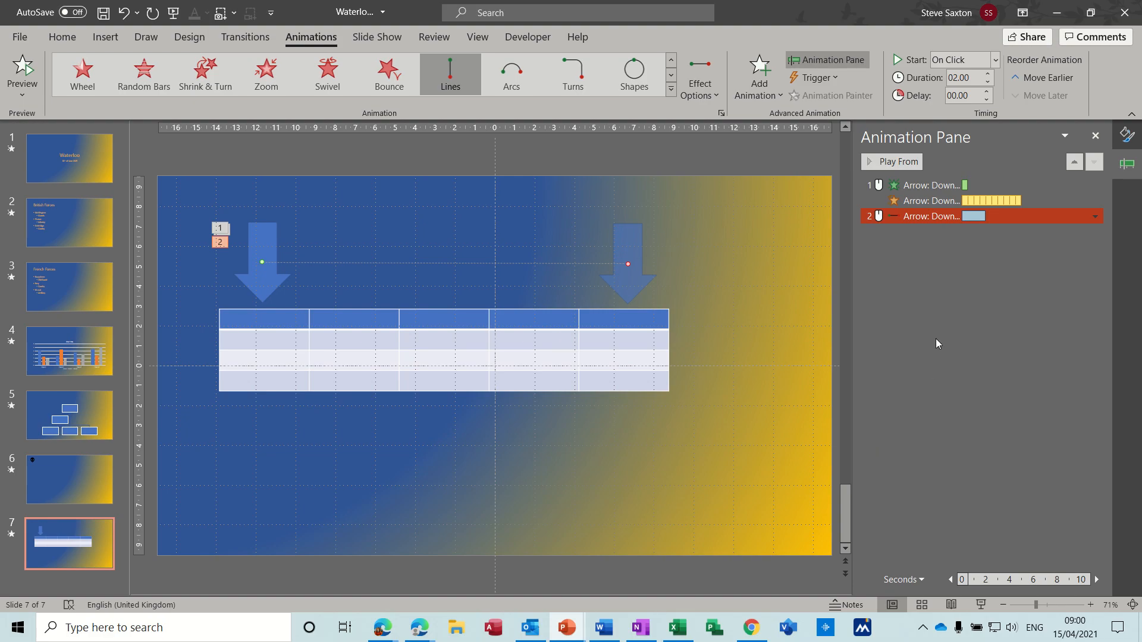
Step: Add a second Pulse emphasis effect to the down arrow, starting With Previous and repeating 10 times
left_click(758, 71)
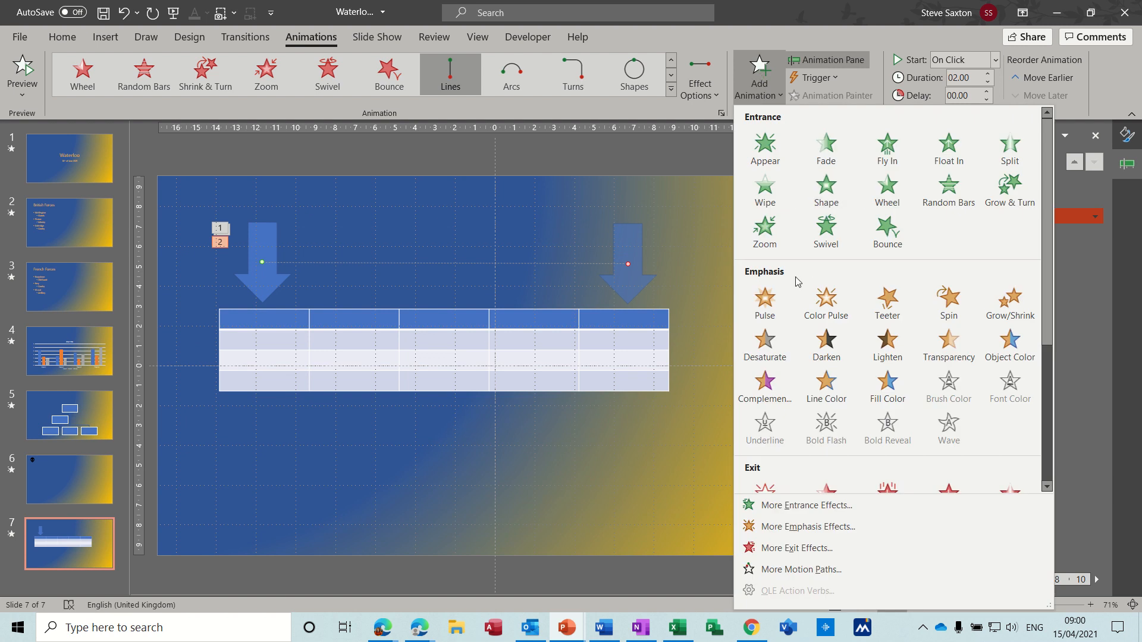
left_click(768, 305)
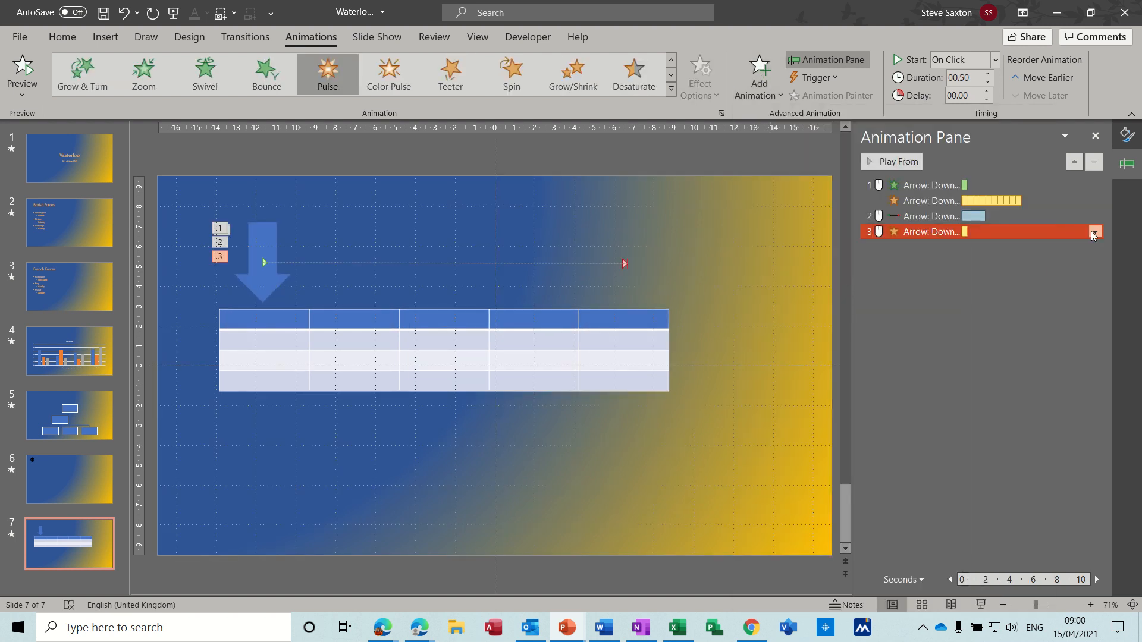
left_click(1093, 232)
left_click(1019, 302)
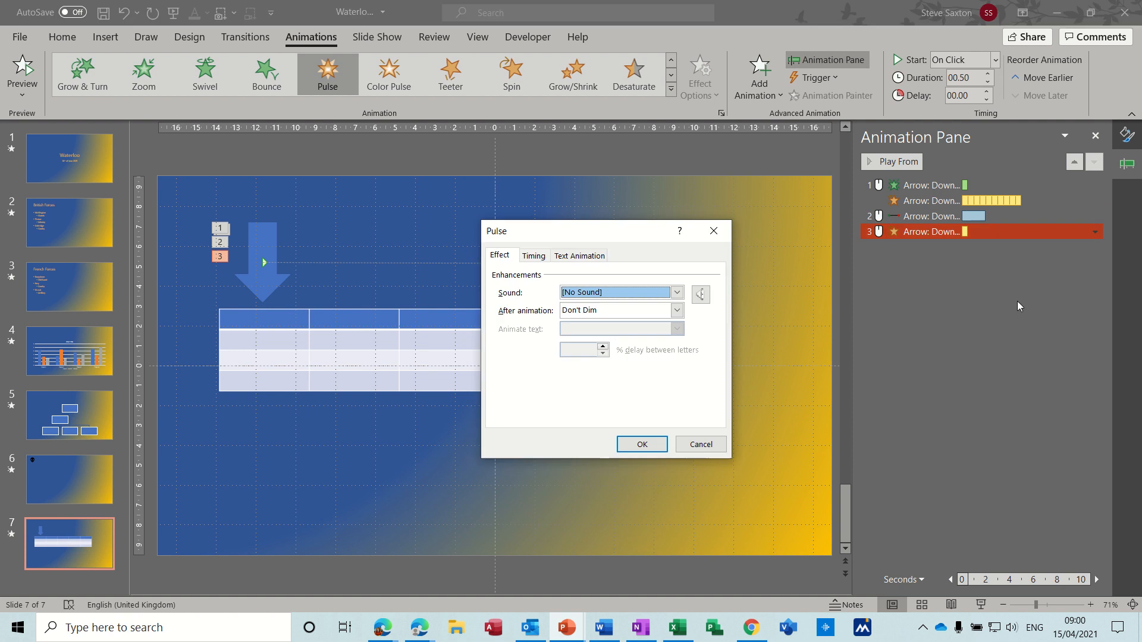
left_click(532, 257)
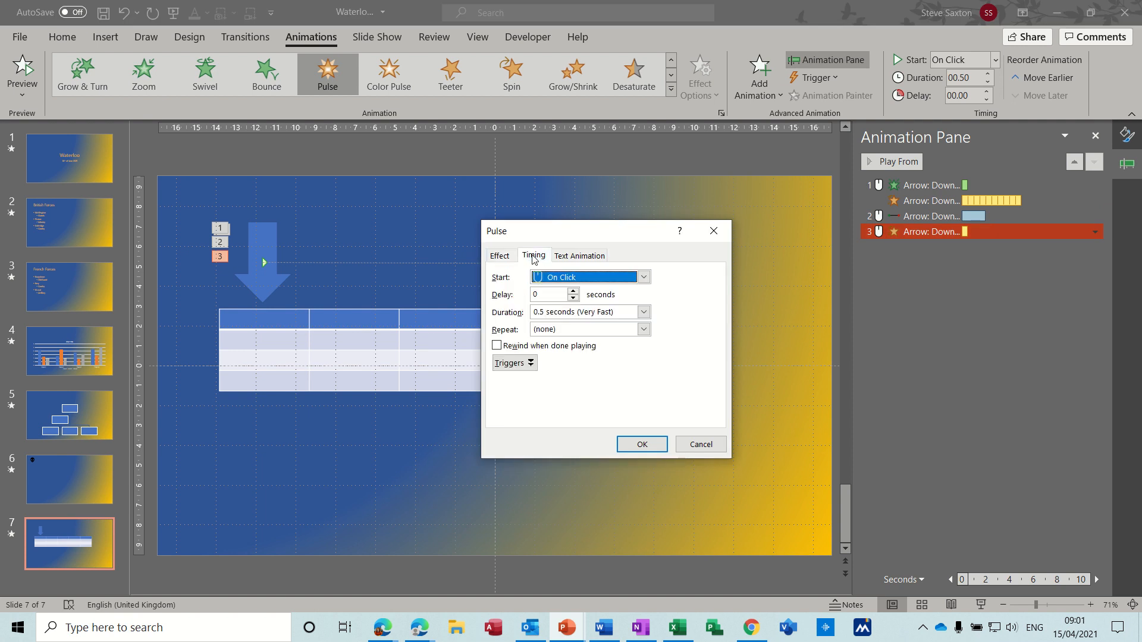
left_click(645, 329)
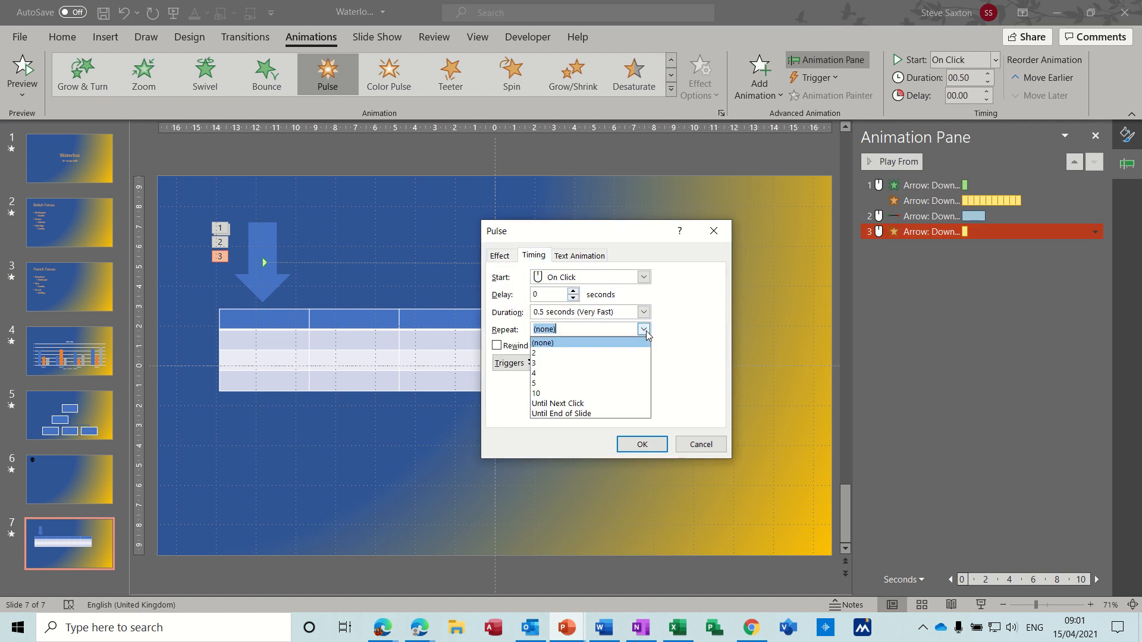
left_click(577, 393)
left_click(644, 277)
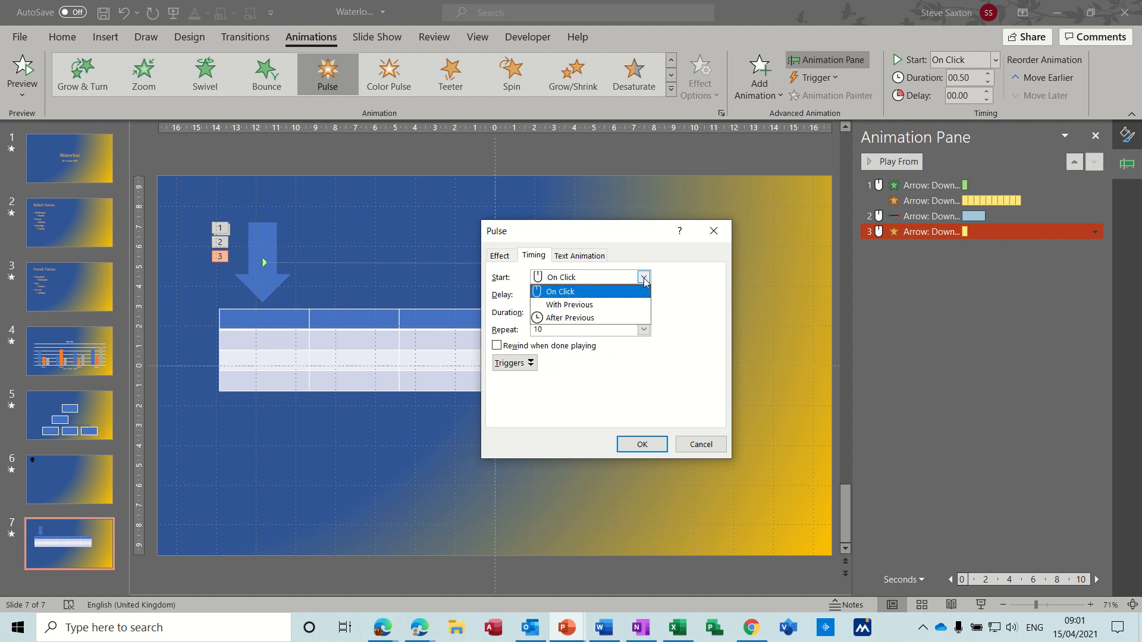
left_click(619, 304)
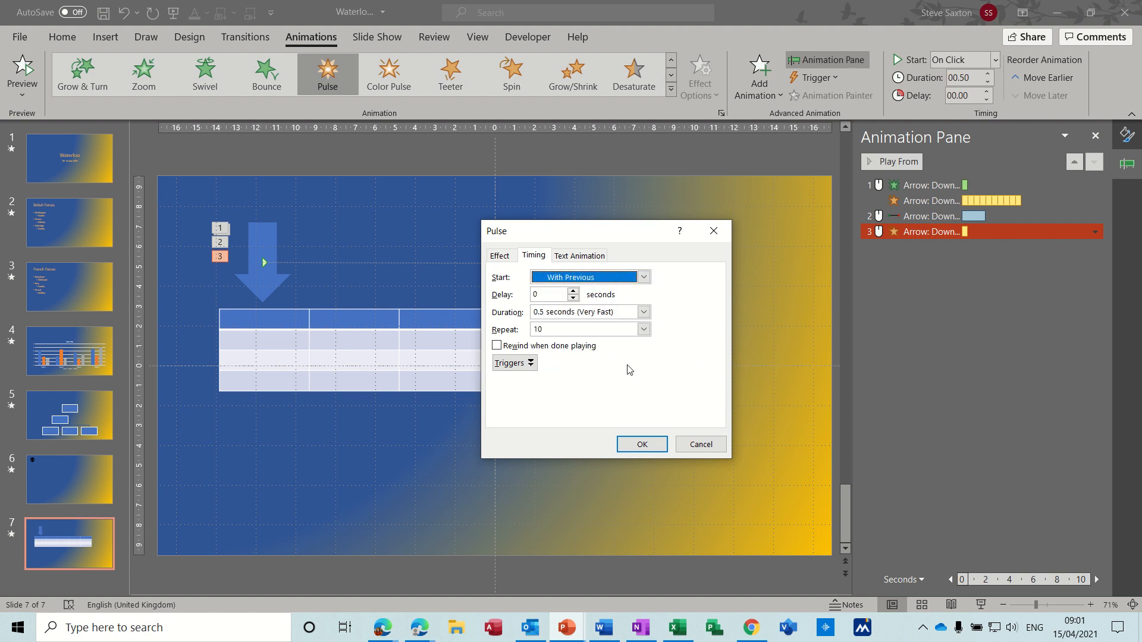
left_click(637, 443)
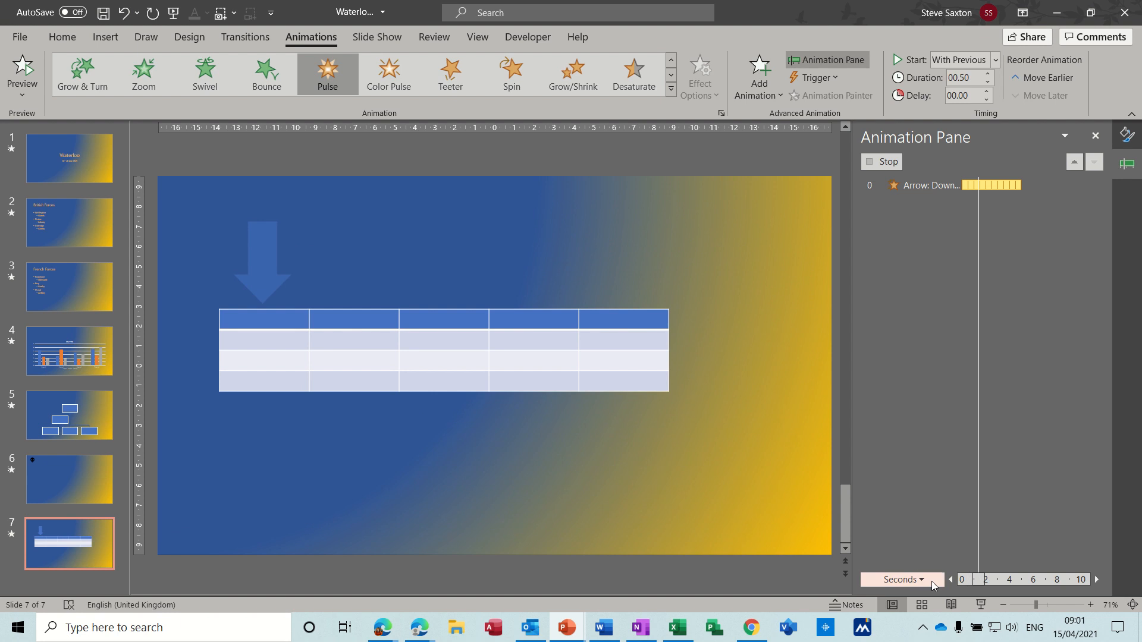
Step: Play the current slide in the slide show to check the arrow pulsing at the end of its path
left_click(981, 605)
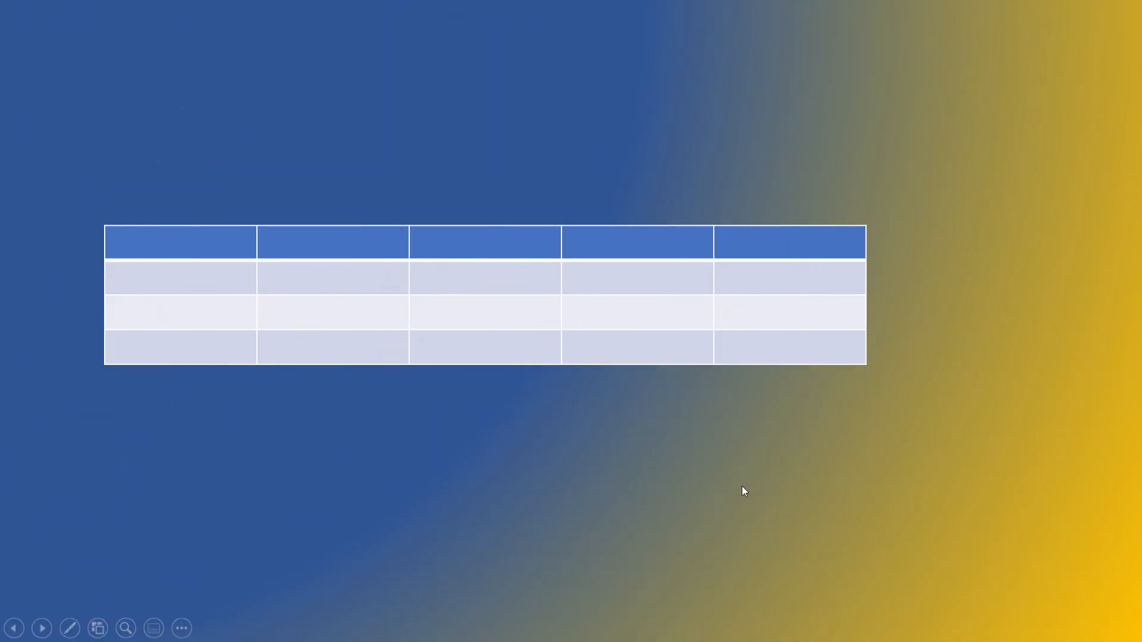
left_click(742, 488)
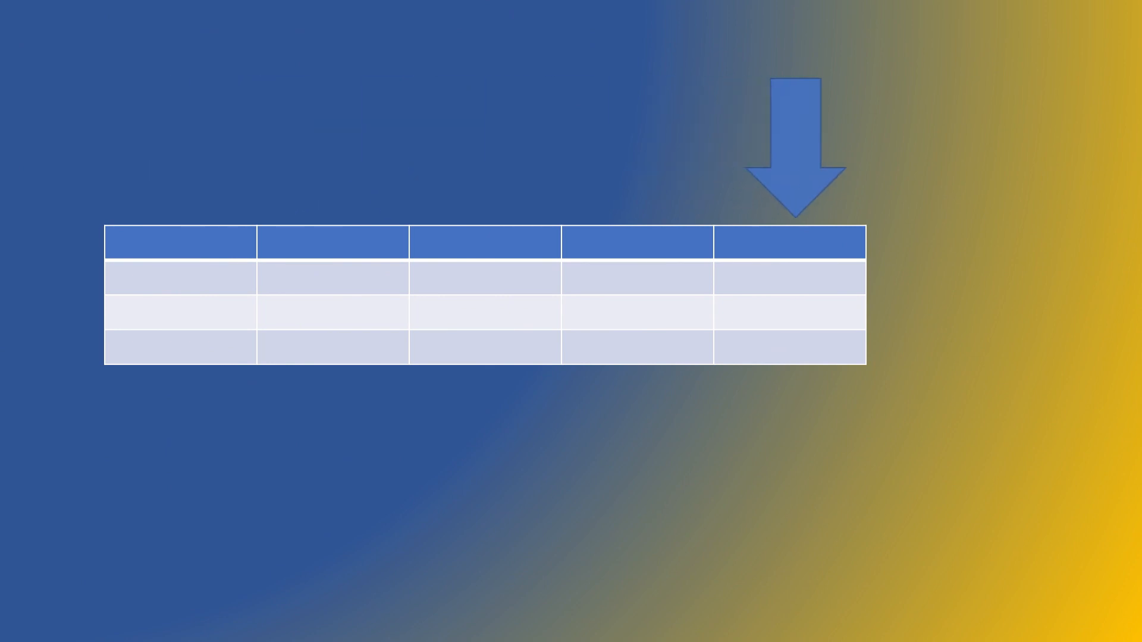
key("Escape")
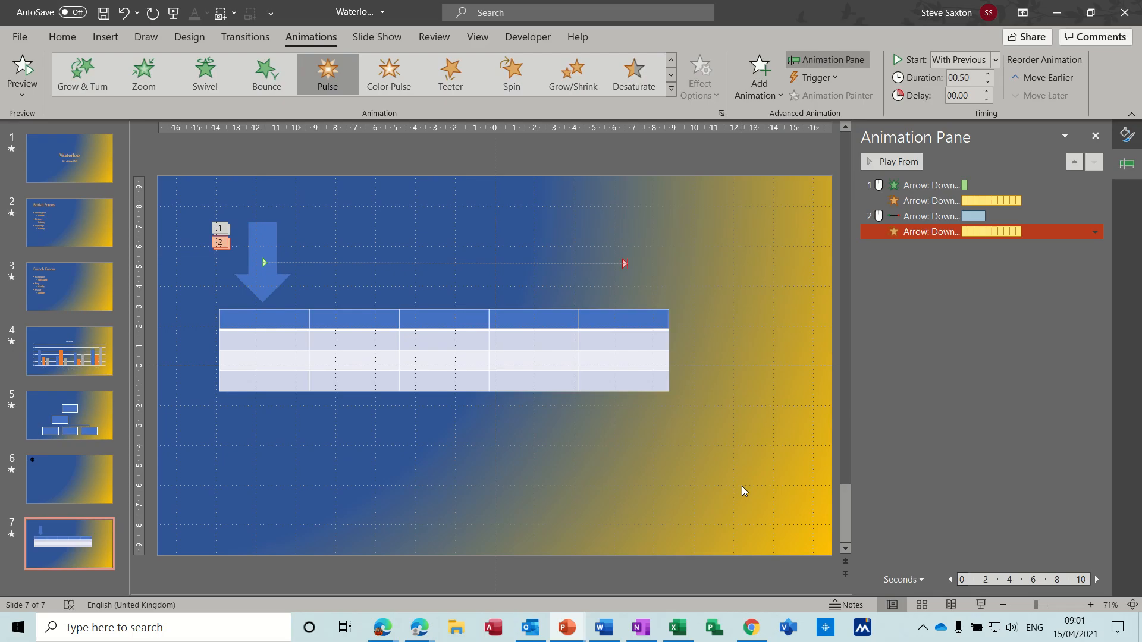
Step: Set the arrow's motion path animation to start After Previous
left_click(927, 216)
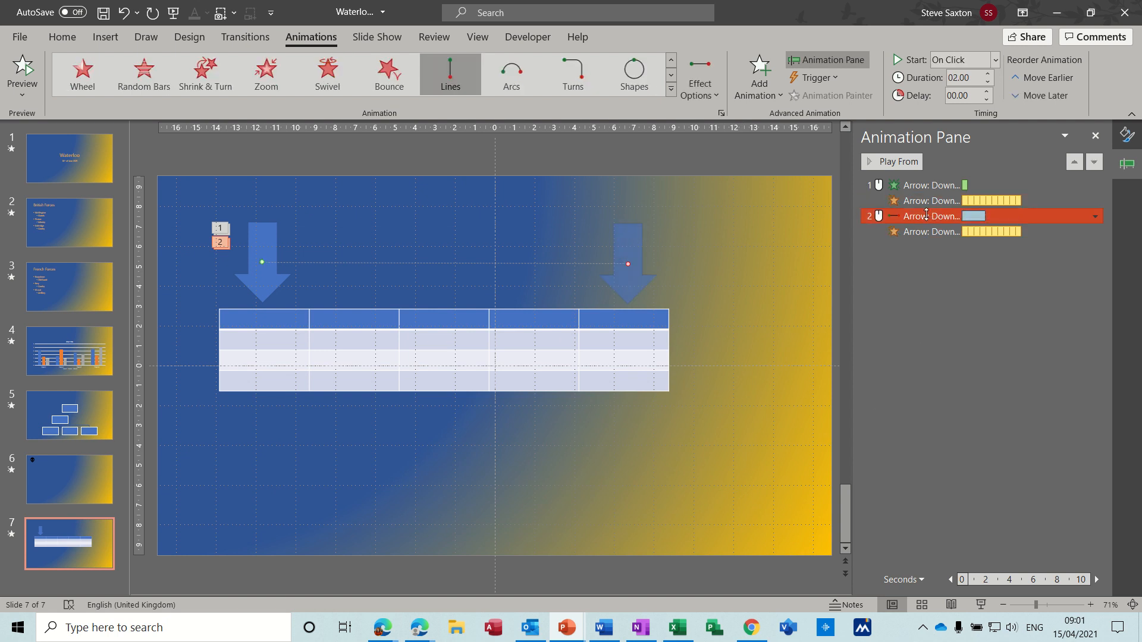
left_click(995, 61)
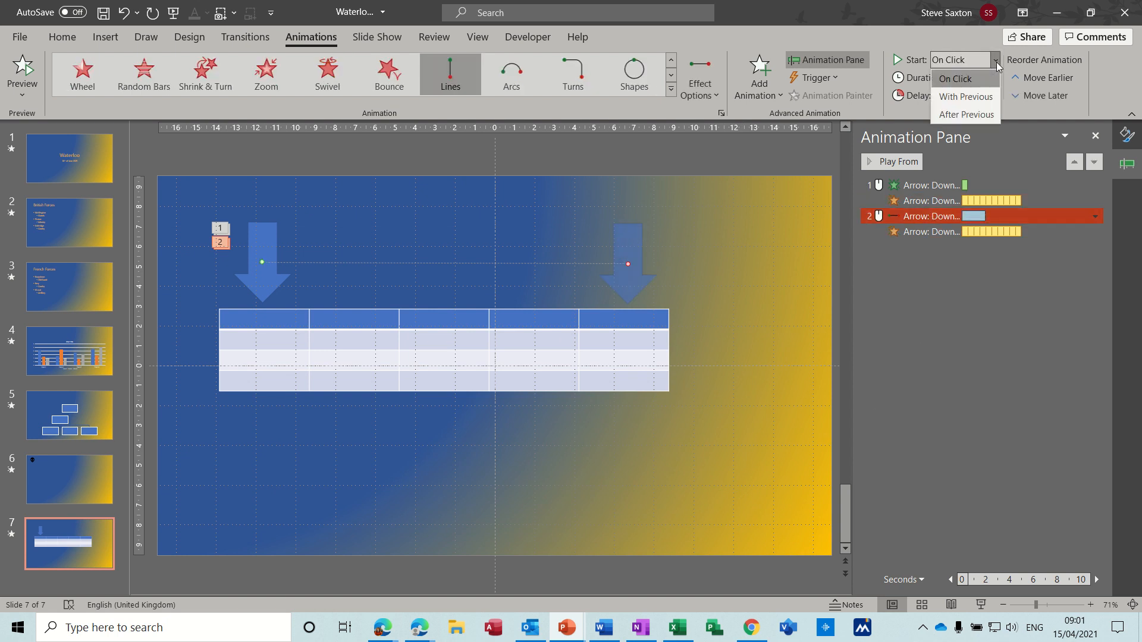
left_click(969, 114)
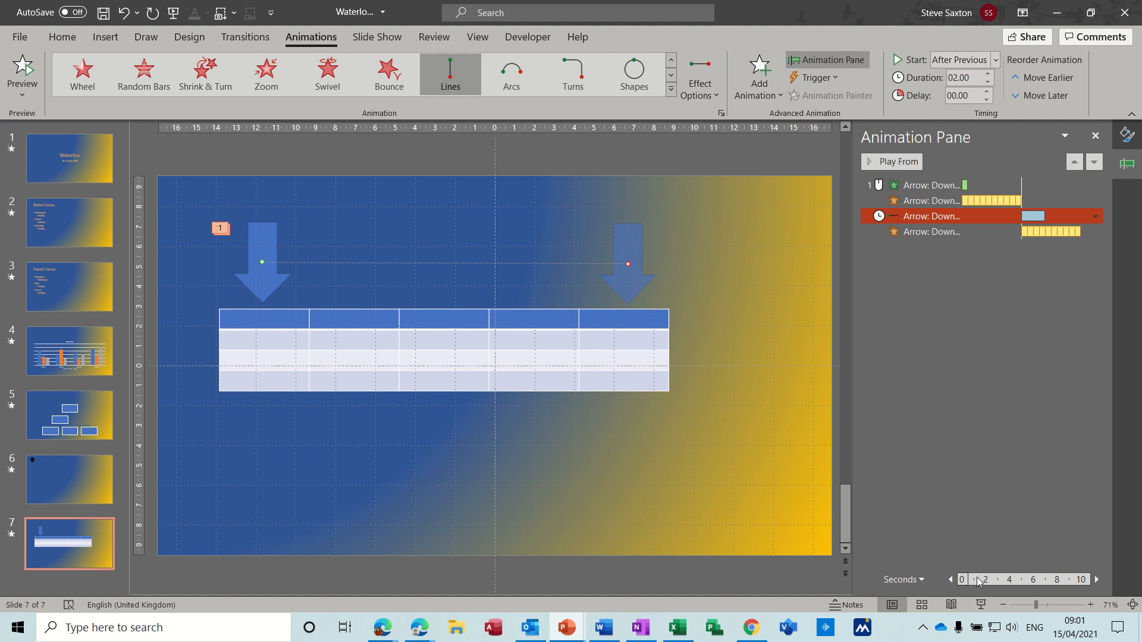
Step: Play the current slide in the slide show to check the arrow's entrance, movement and pulsing
left_click(978, 604)
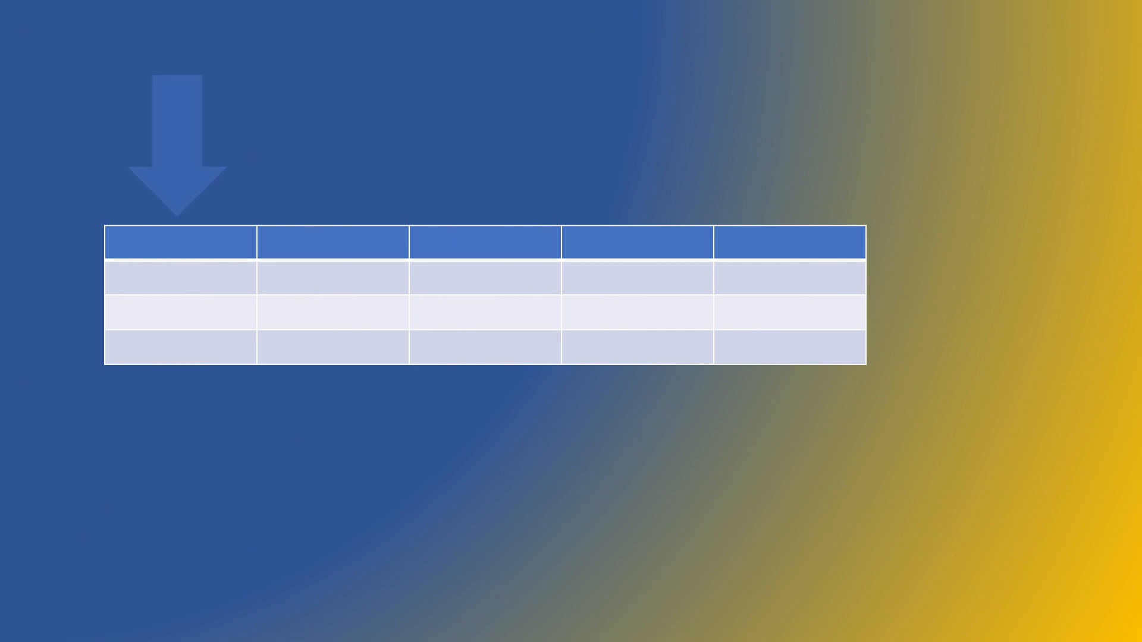
key("Right")
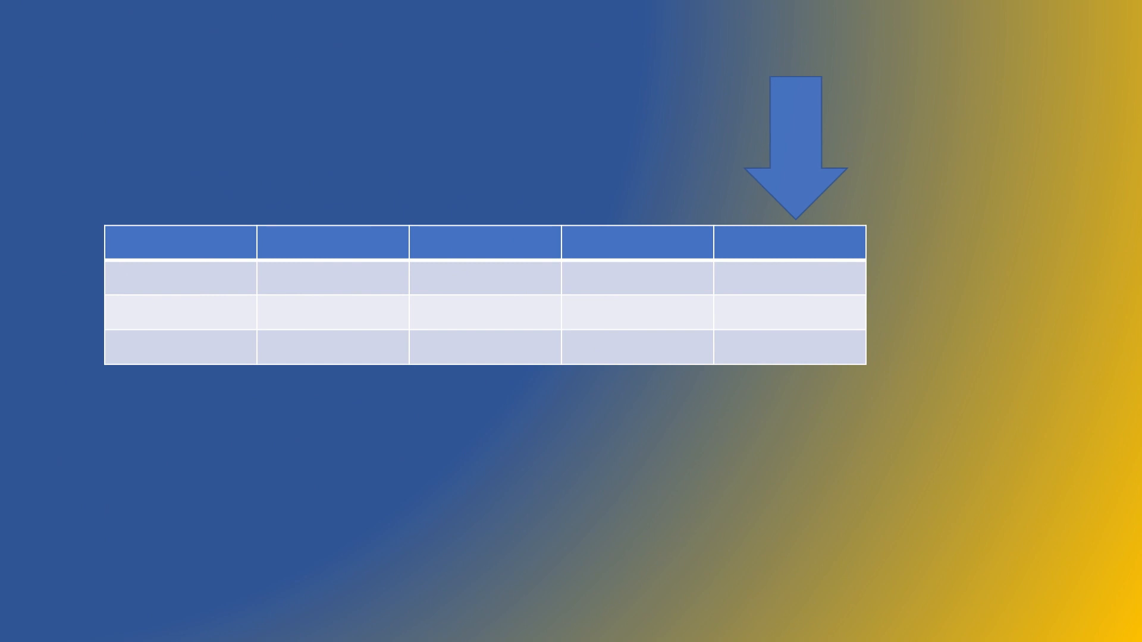
key("Escape")
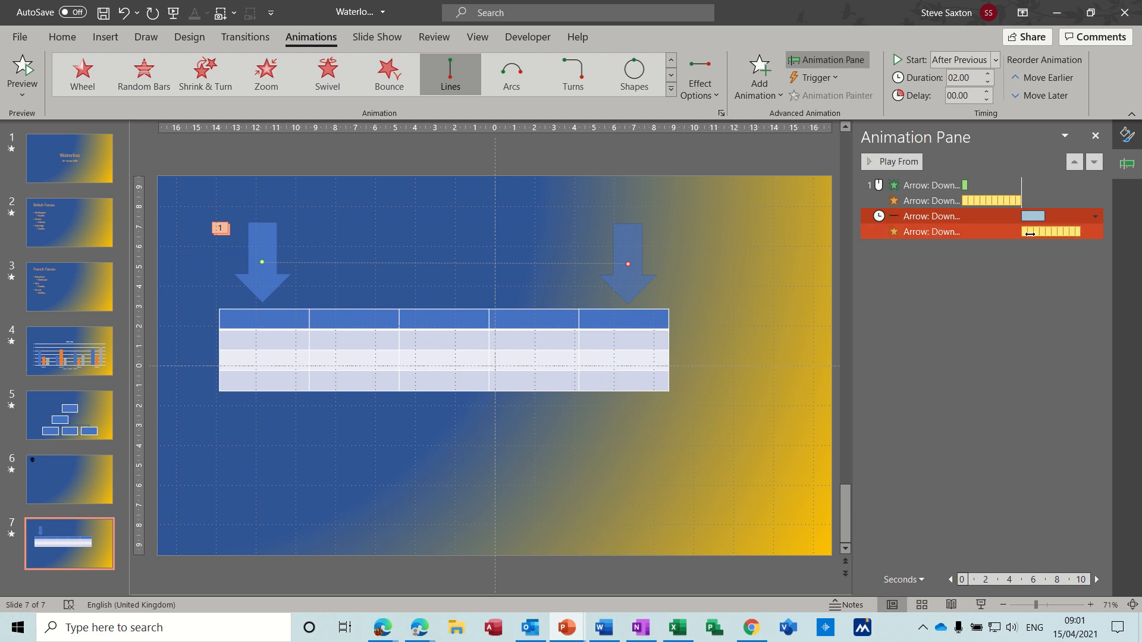
left_click(1019, 200)
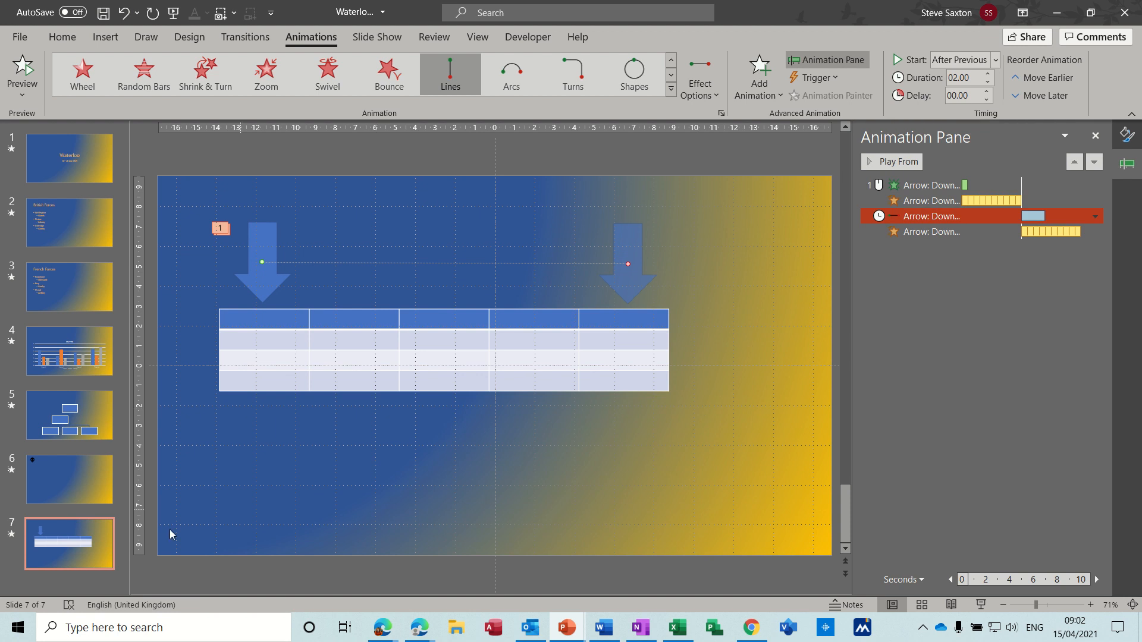
Step: Add a new slide after slide 7, apply the Title and Content layout and dismiss the design suggestions
left_click(102, 558)
key("Return")
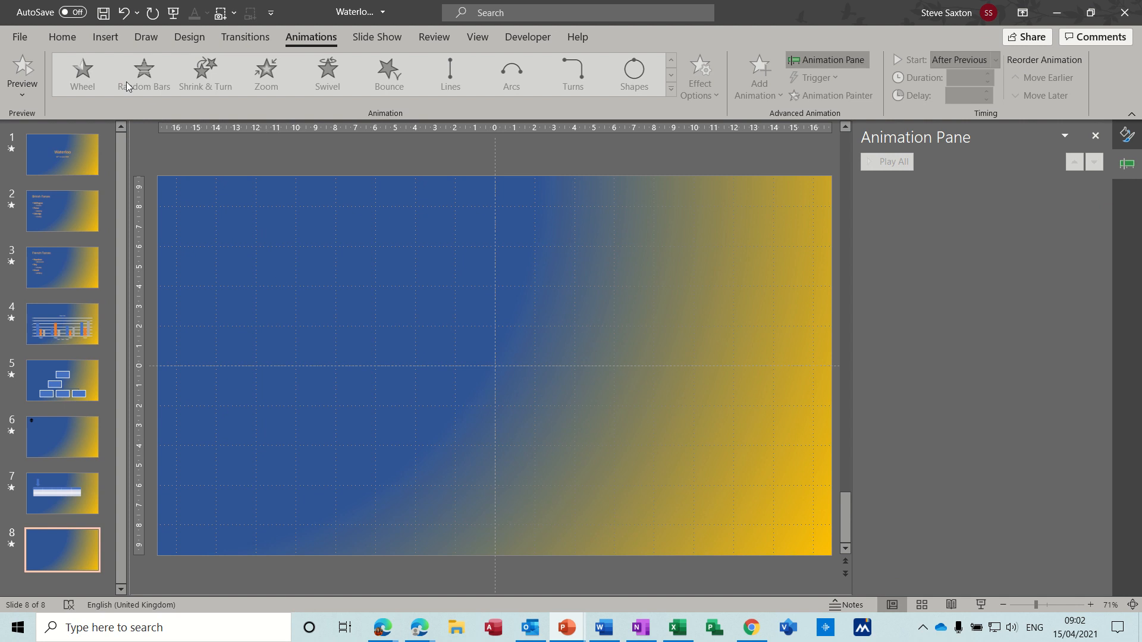
left_click(65, 38)
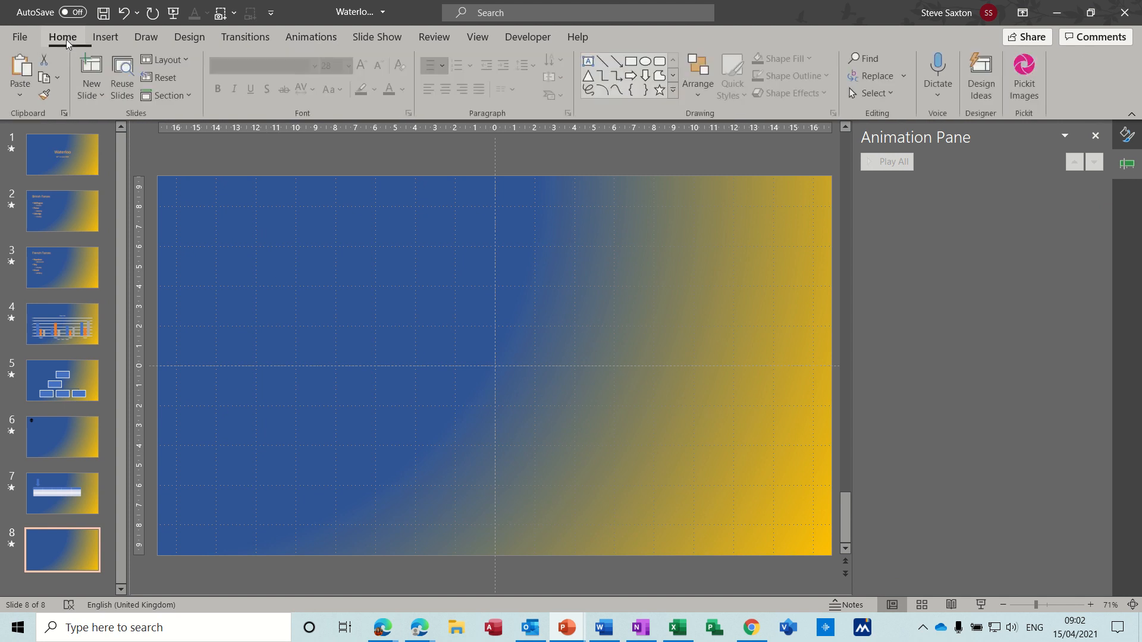
left_click(176, 70)
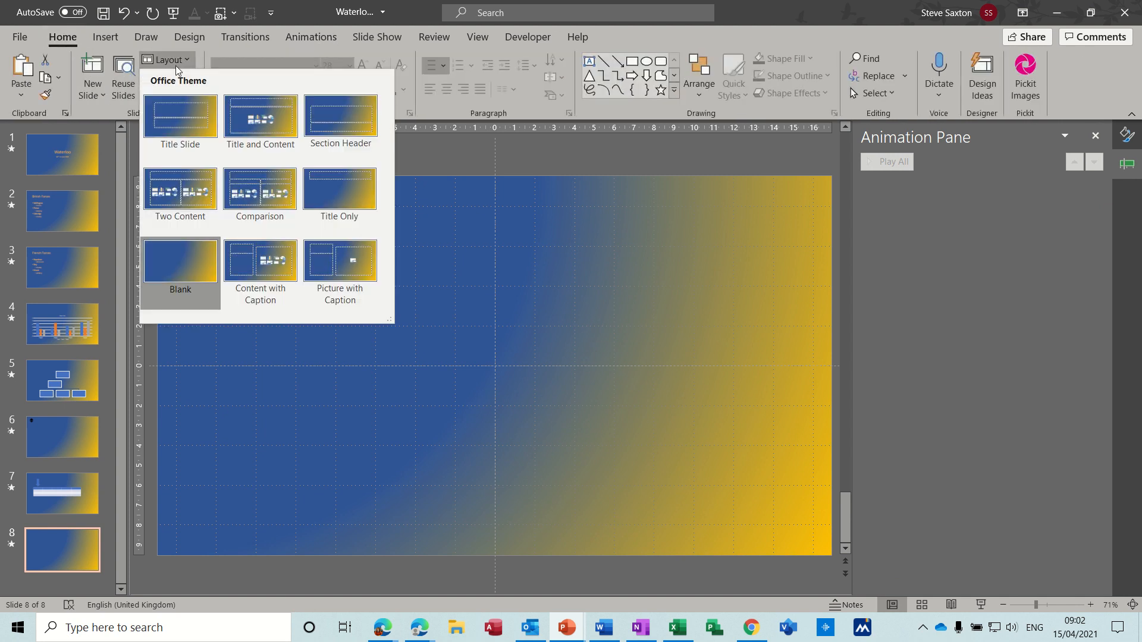
left_click(251, 124)
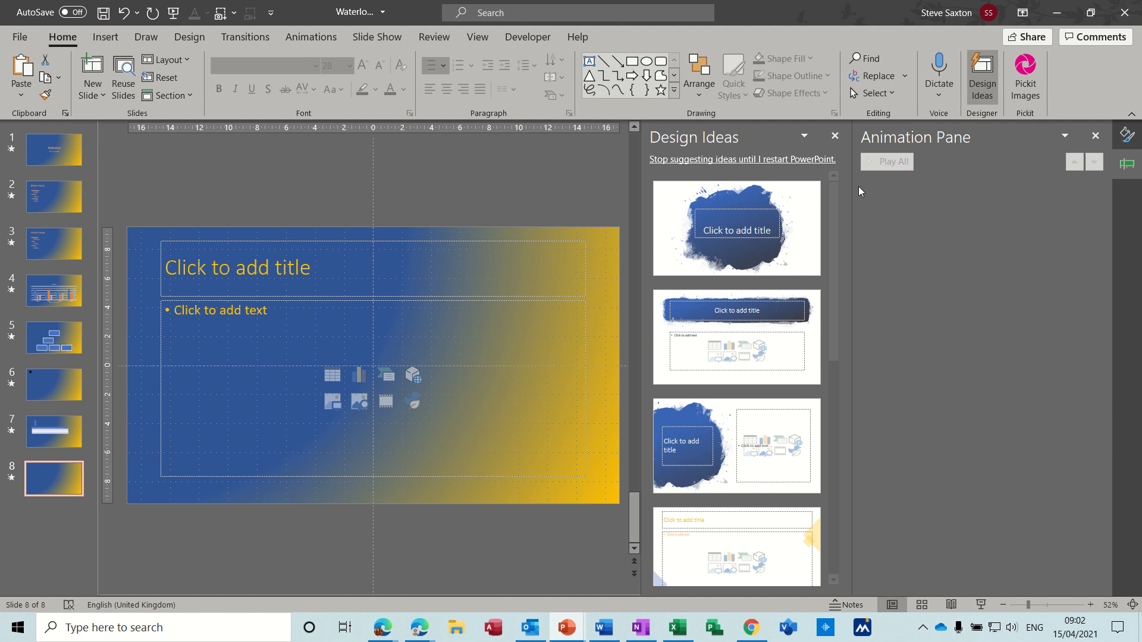
left_click(836, 138)
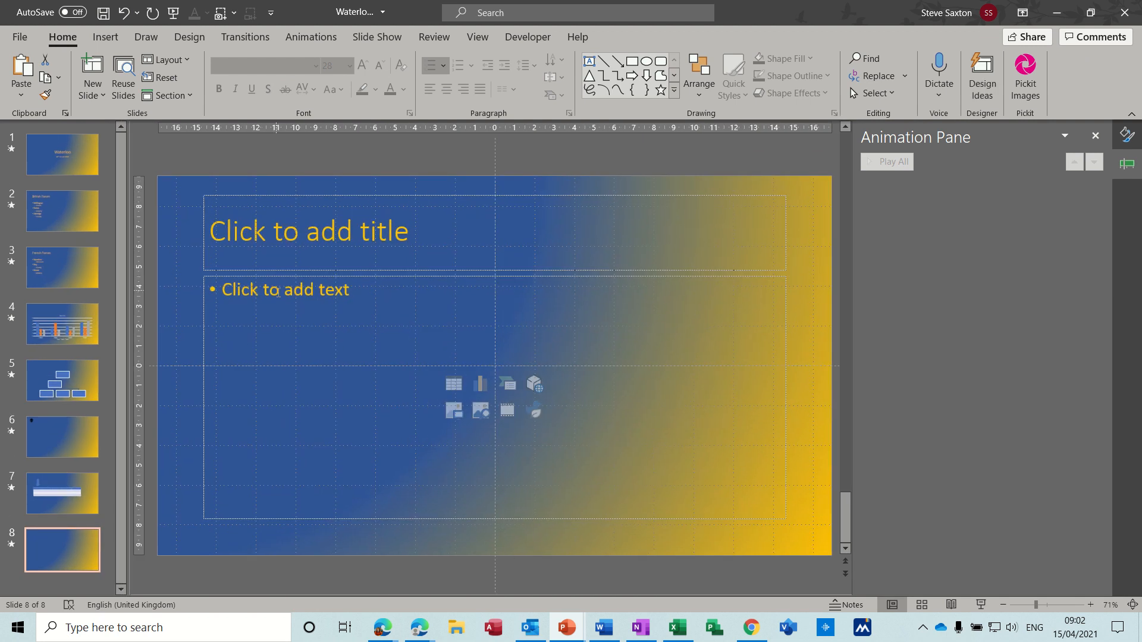
Step: Enter the bullets "fjhfjdfjbf", "dfjhdfhjd" and "febfdf" in the content placeholder, each one level deeper than the previous
left_click(278, 292)
type("fjhfjdfjbf")
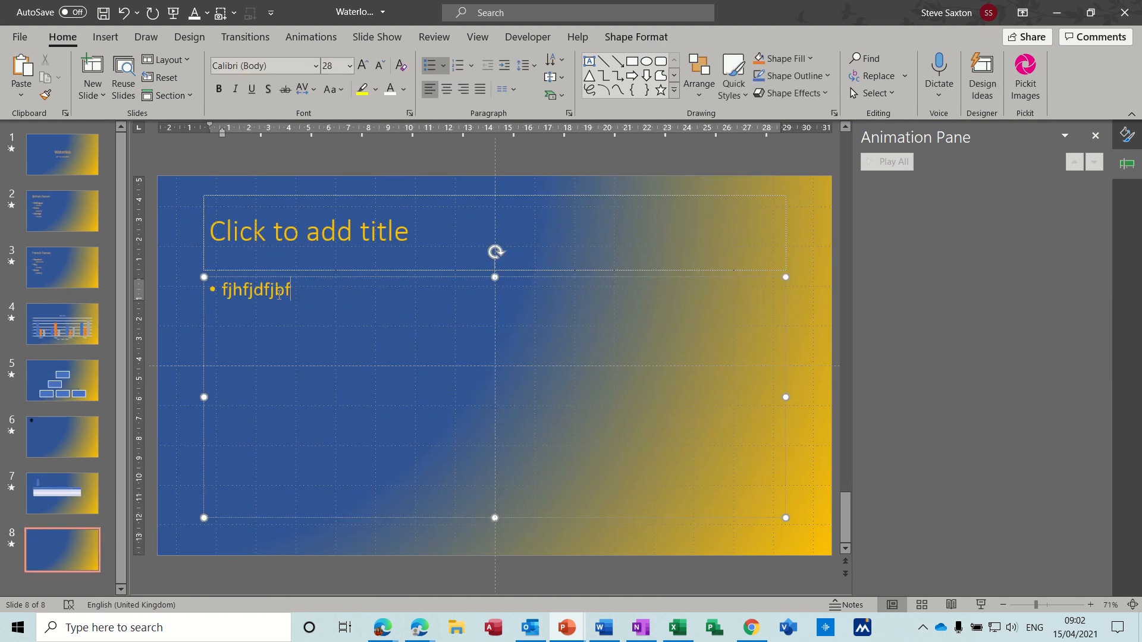
key("Return")
key("Tab")
type("dfjhdfhjd")
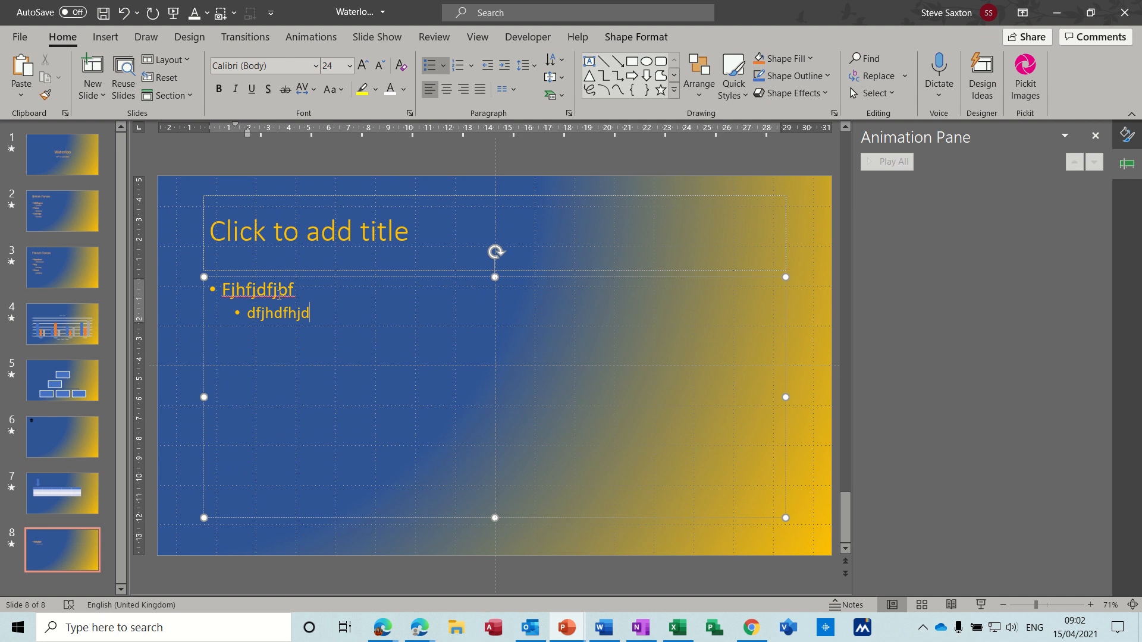
key("Return")
key("Tab")
type("febfdf")
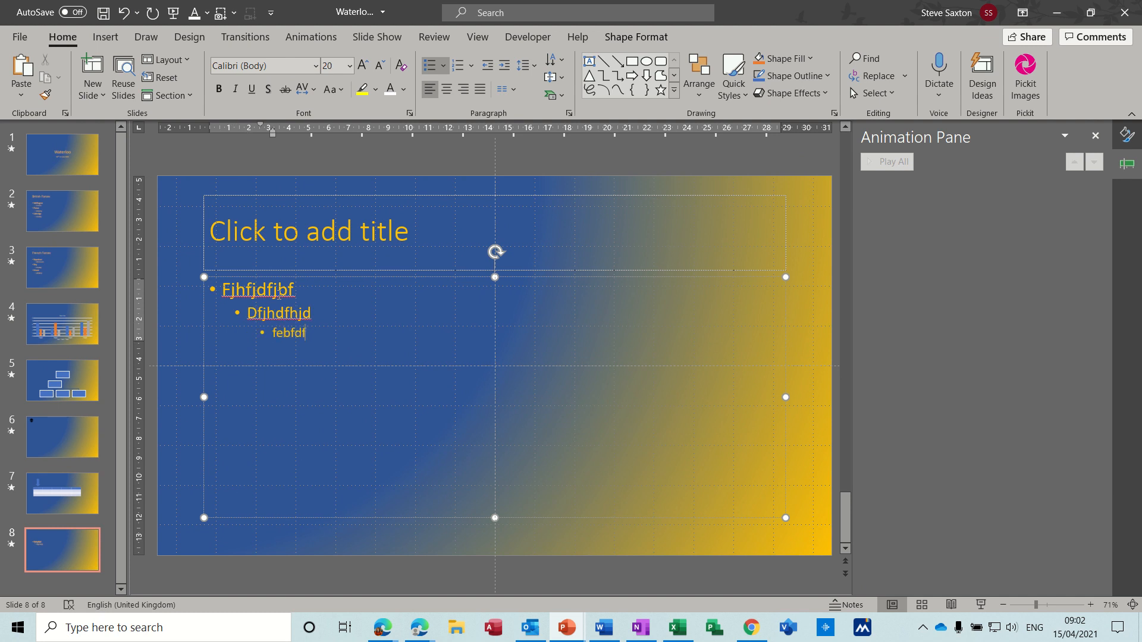
key("Return")
Step: Add the Dissolve In entrance effect to the bulleted content placeholder on slide 8
right_click(225, 289)
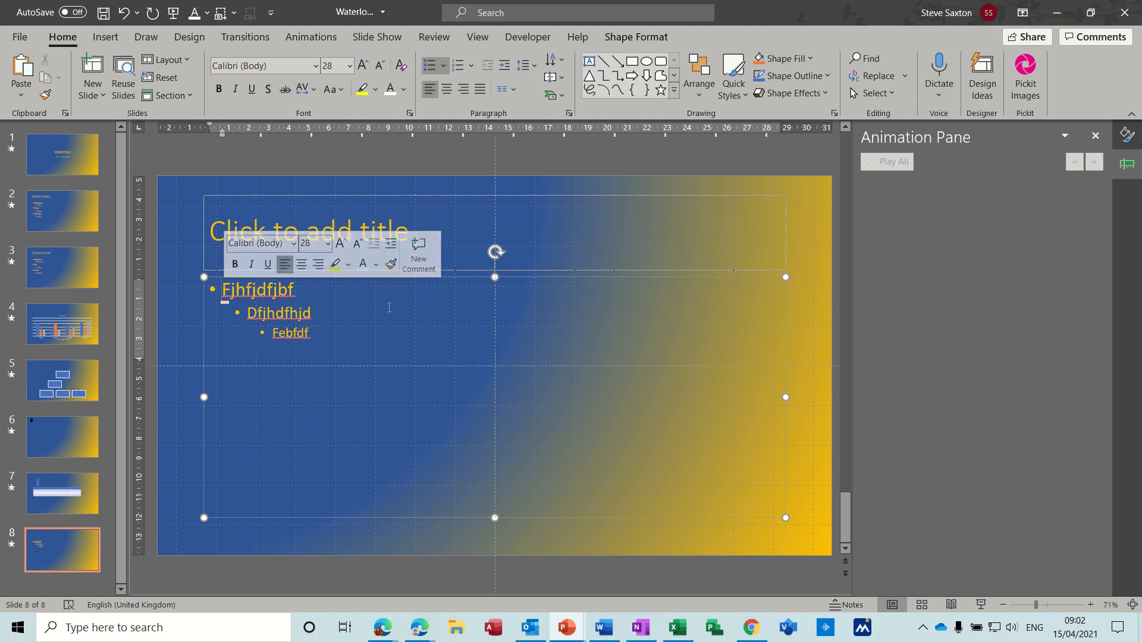
left_click(311, 37)
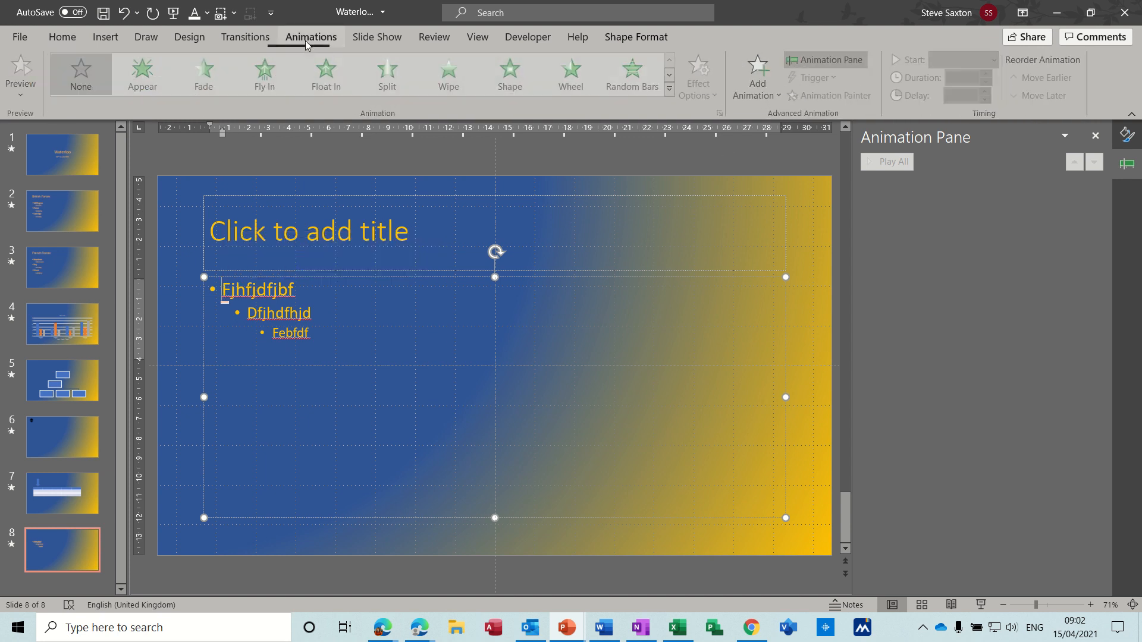
left_click(760, 83)
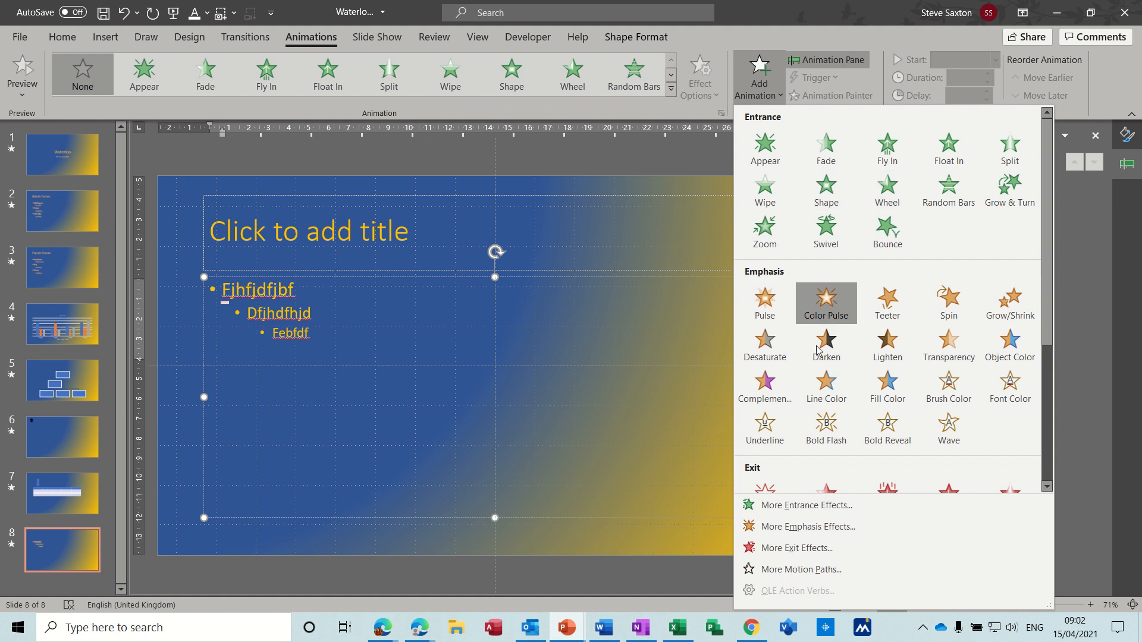
left_click(810, 504)
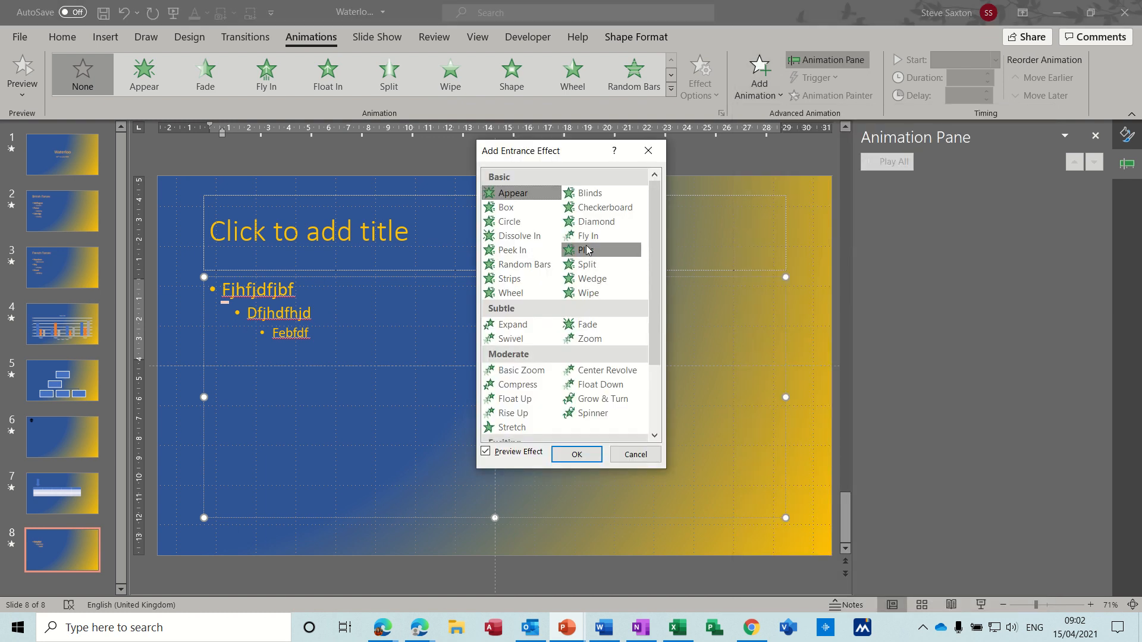
left_click(538, 237)
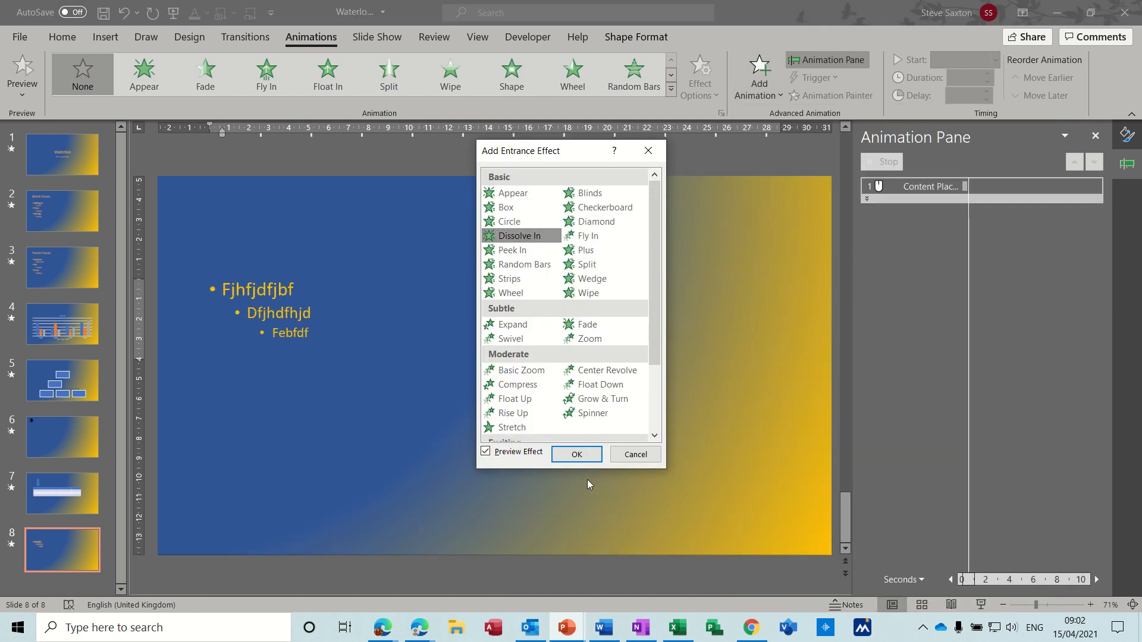
left_click(577, 455)
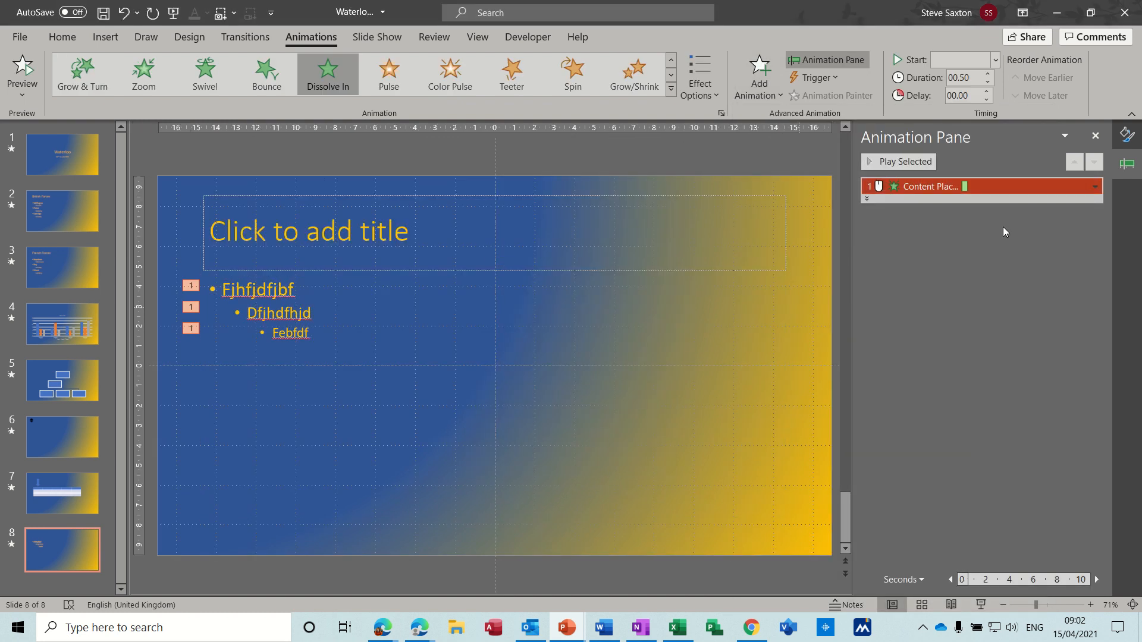
Step: Set the Dissolve In effect to dim to light blue after animation and group text by 5th level paragraphs
left_click(1095, 186)
left_click(1019, 256)
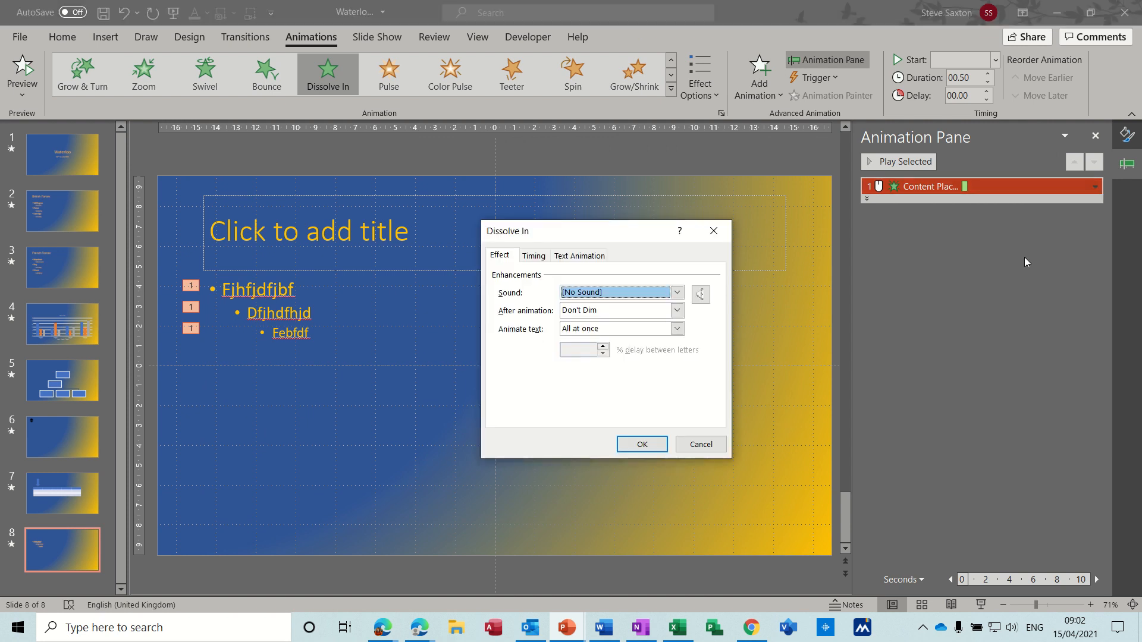
left_click(677, 310)
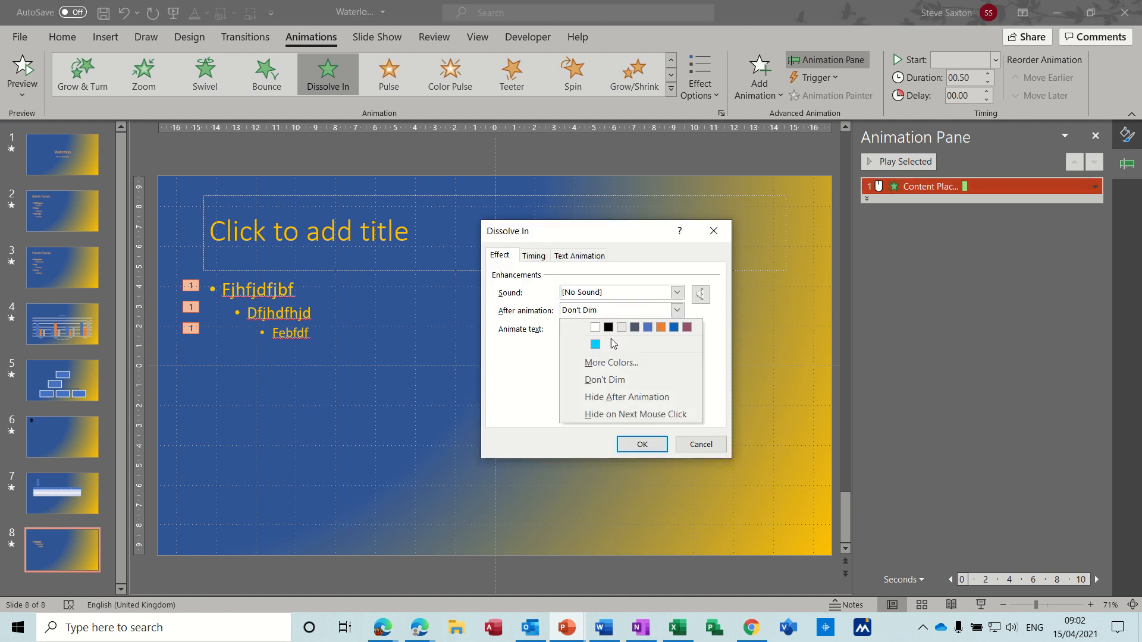
left_click(595, 347)
left_click(571, 256)
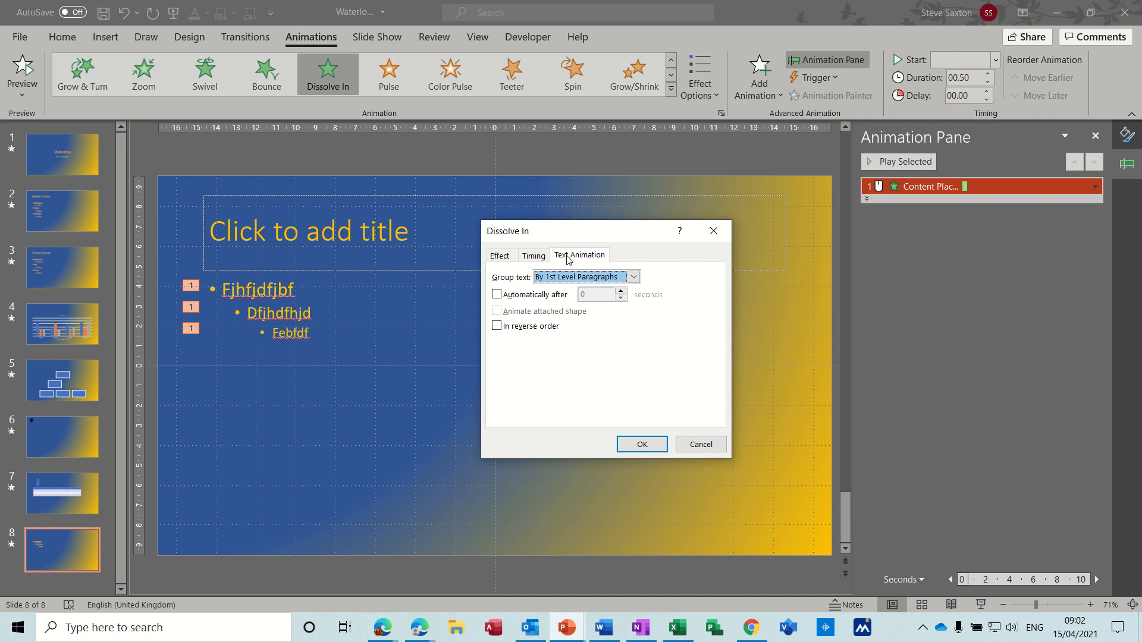
left_click(632, 277)
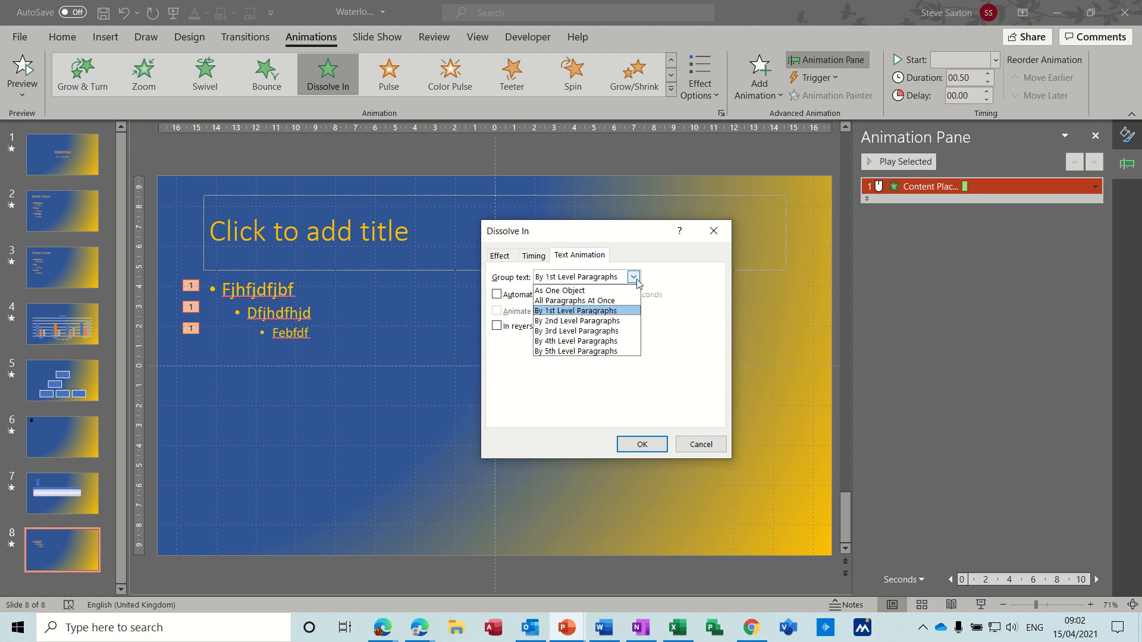
left_click(584, 353)
left_click(642, 445)
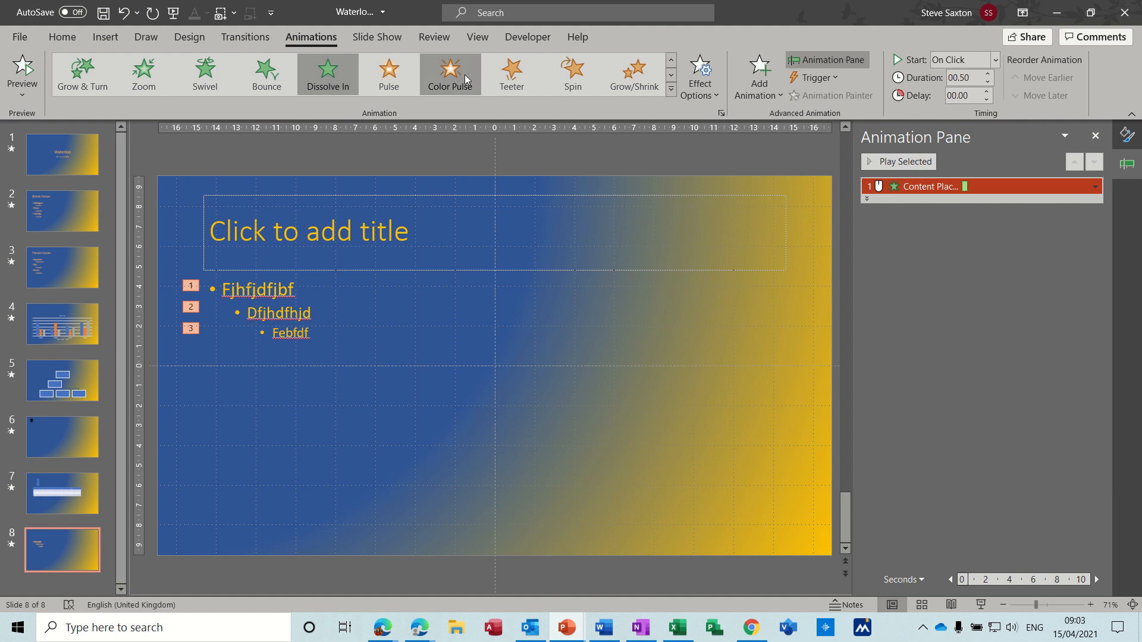
Step: Open the Slide Master view at the Title and Content layout
left_click(475, 38)
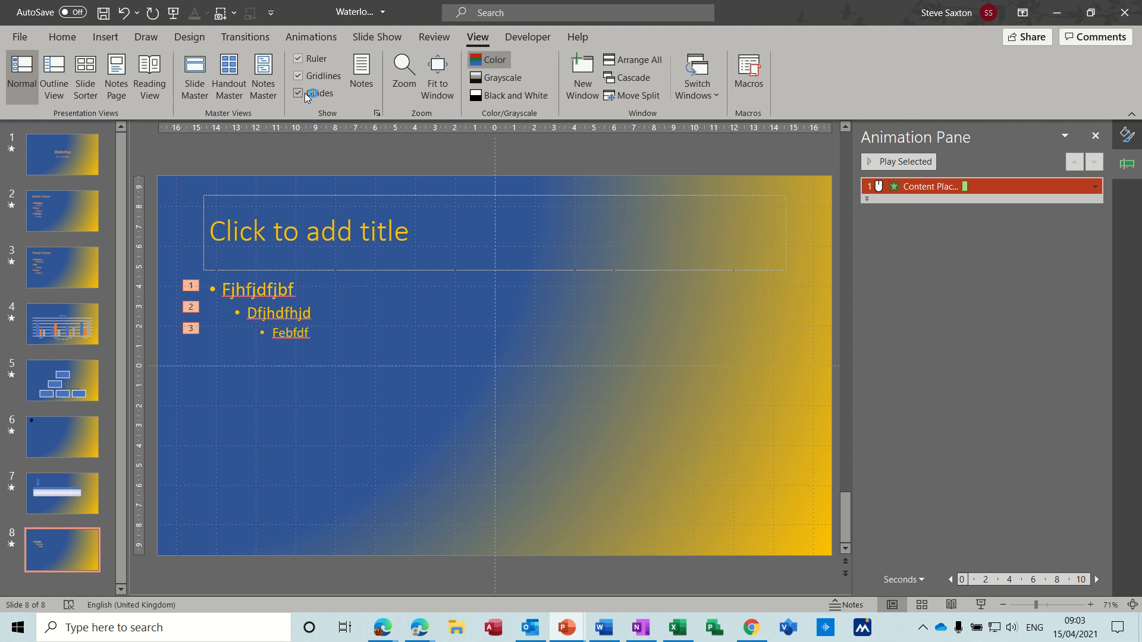
left_click(195, 76)
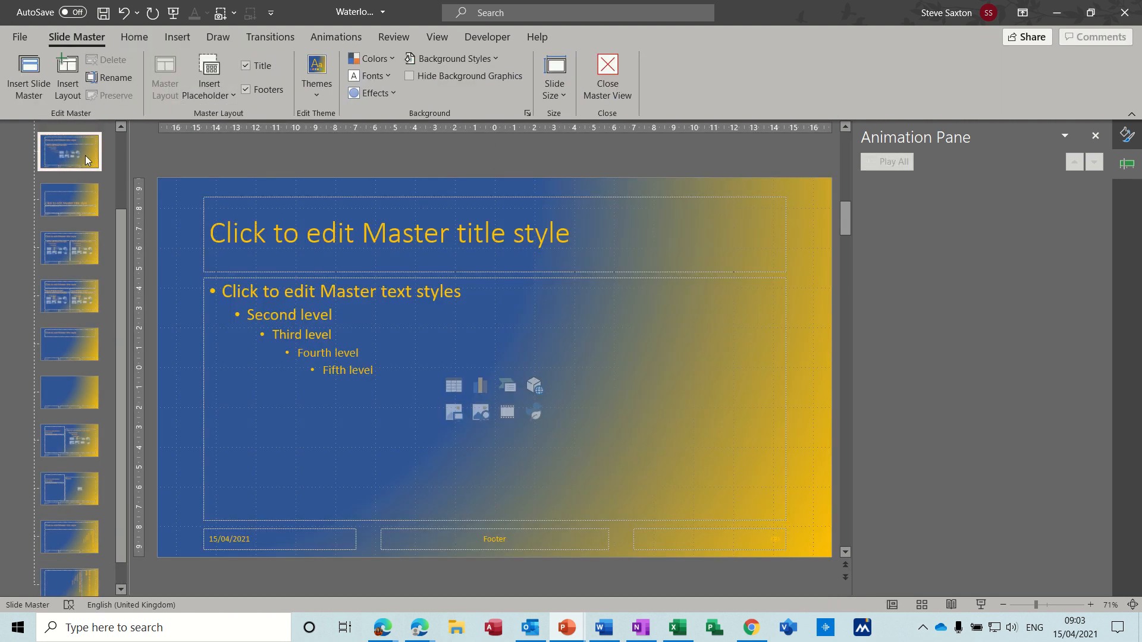
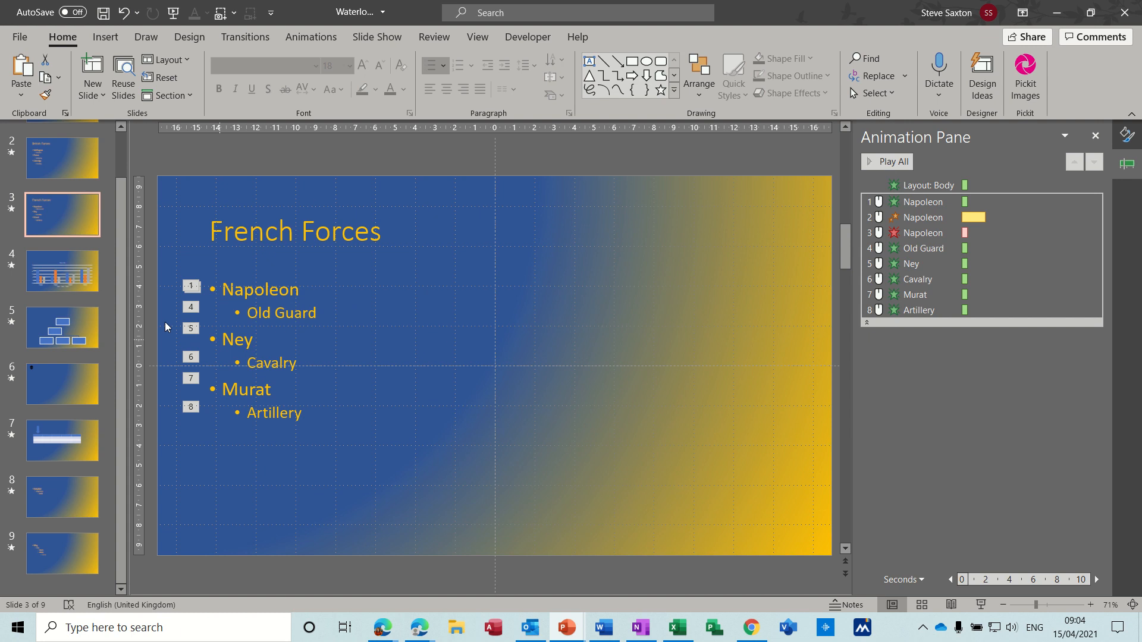
Step: Look at the layouts available for the French Forces slide without changing its layout
right_click(74, 224)
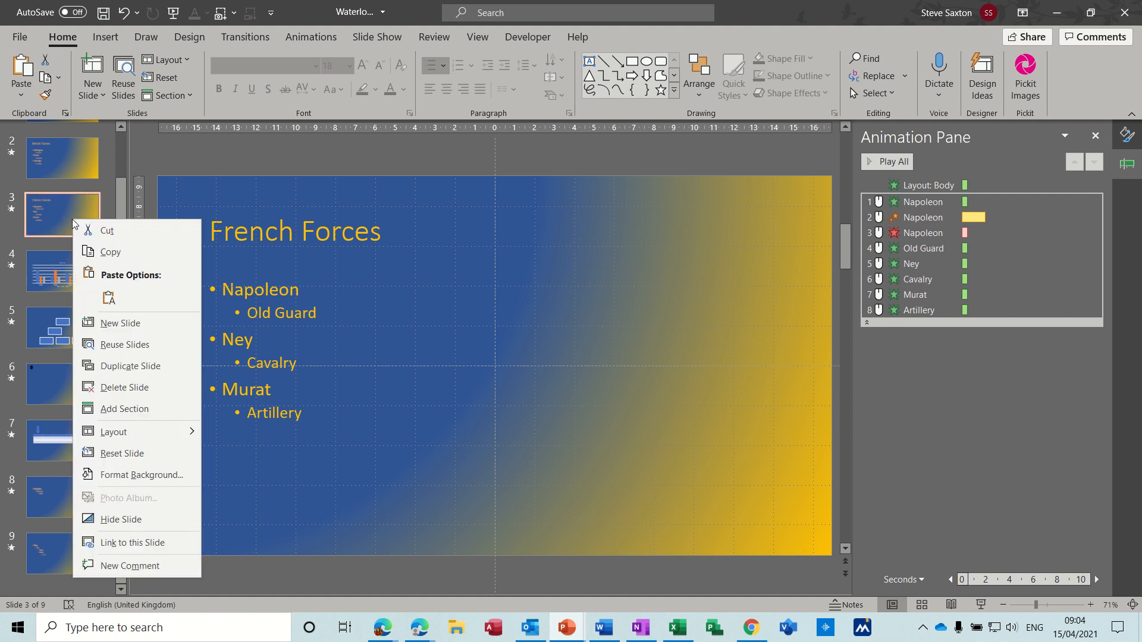
mouse_move(152, 432)
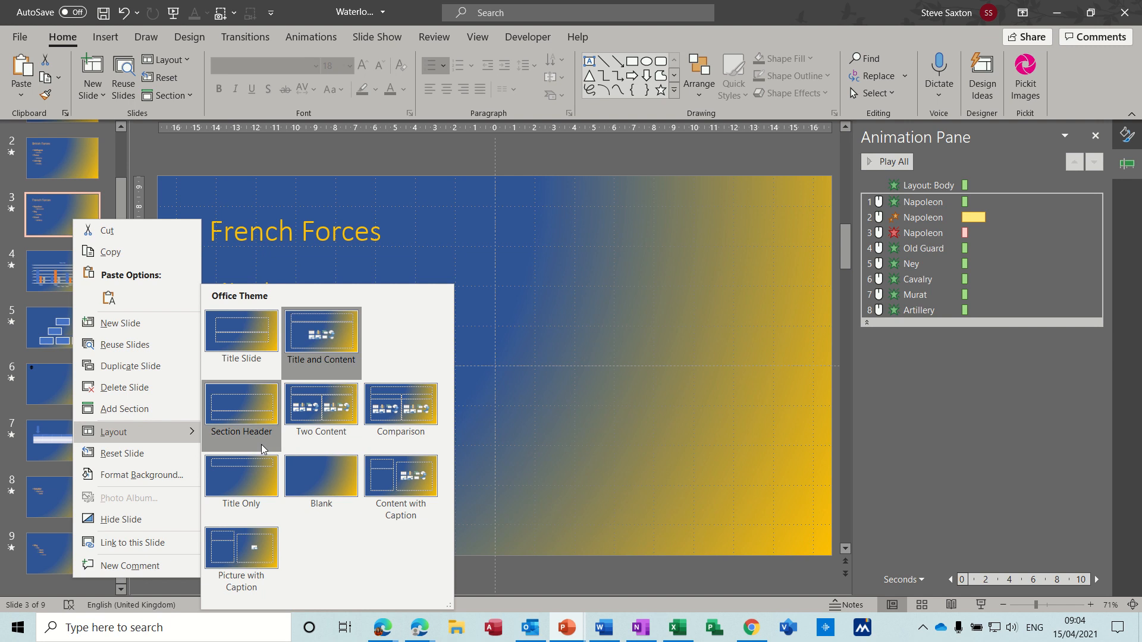
left_click(516, 402)
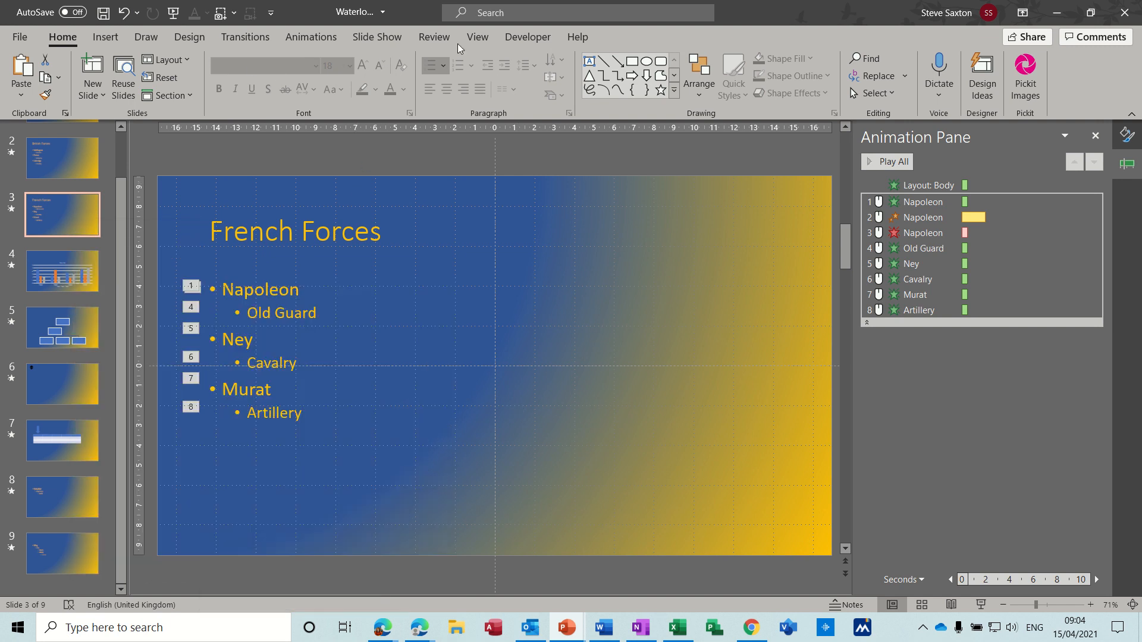
Step: Return to the Slide Master view and insert a second slide master
left_click(476, 37)
left_click(200, 75)
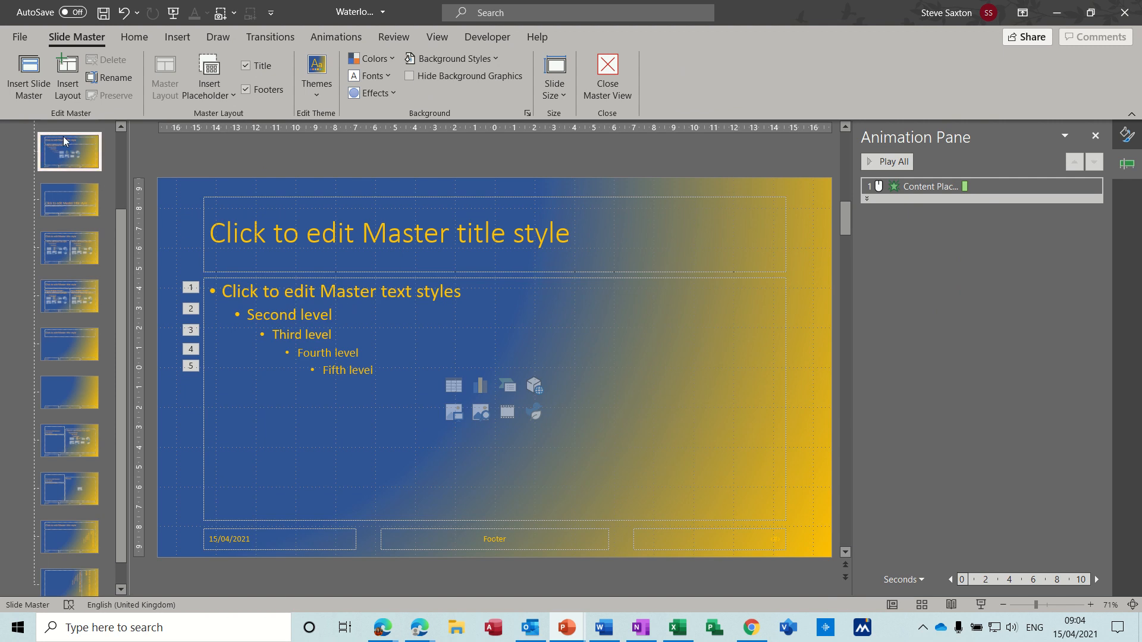
left_click(28, 69)
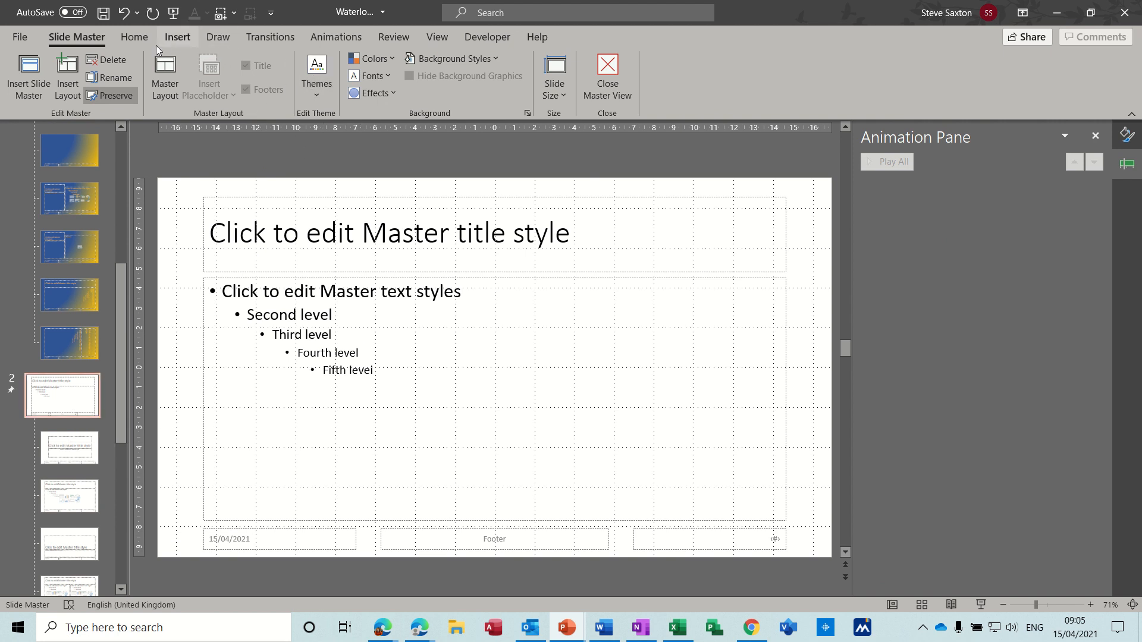
Step: Format the new slide master's background with a solid red fill
left_click(463, 64)
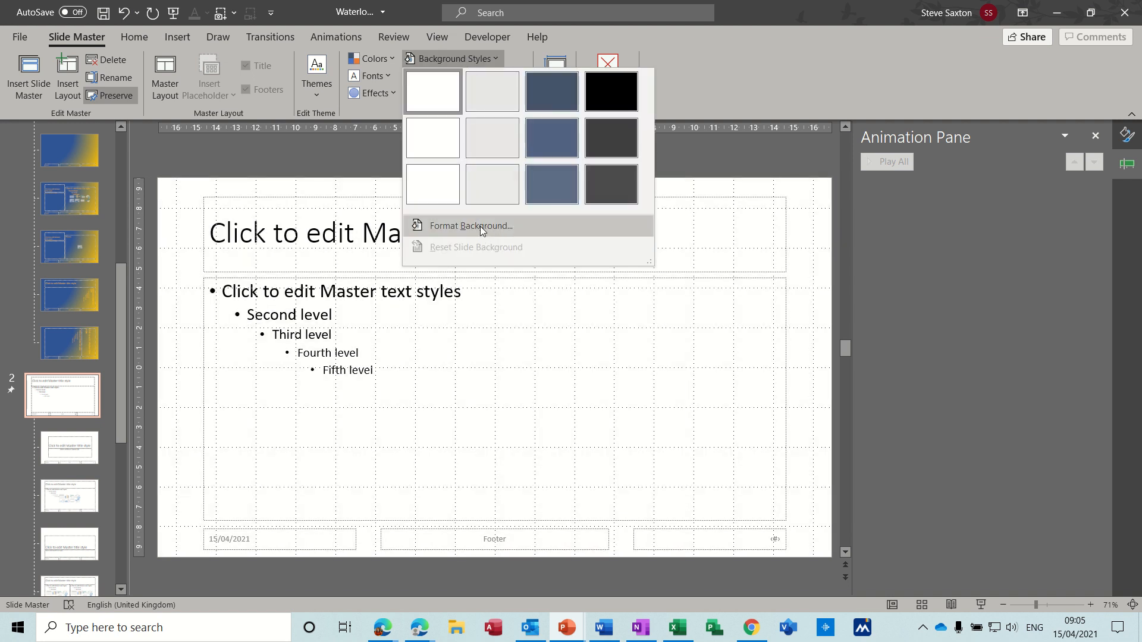
left_click(480, 226)
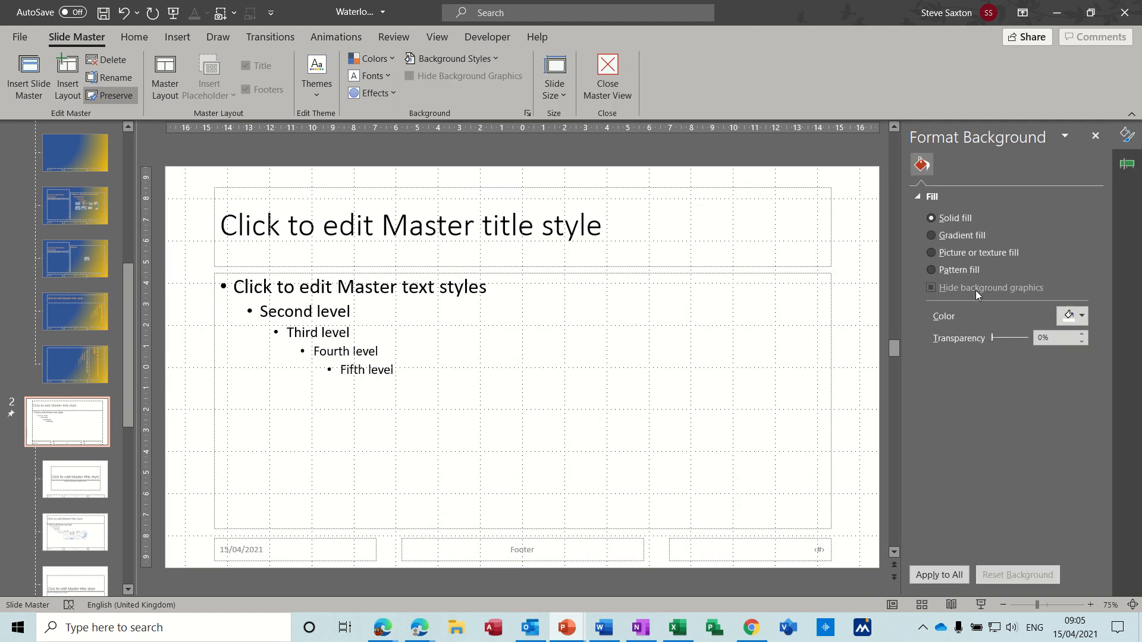
left_click(1081, 316)
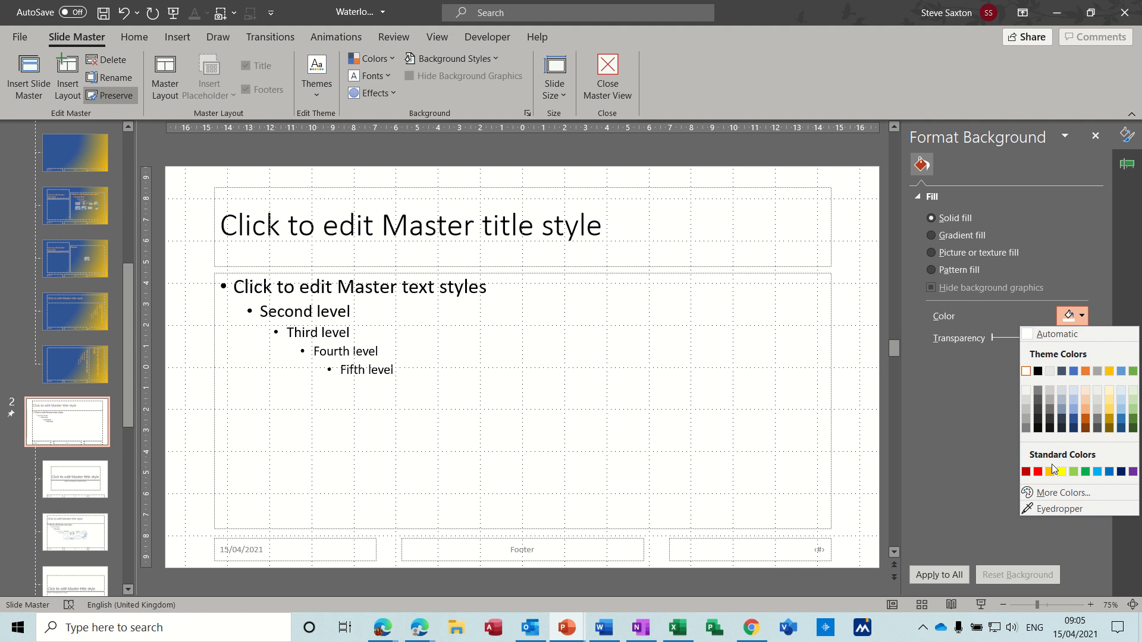
left_click(1038, 473)
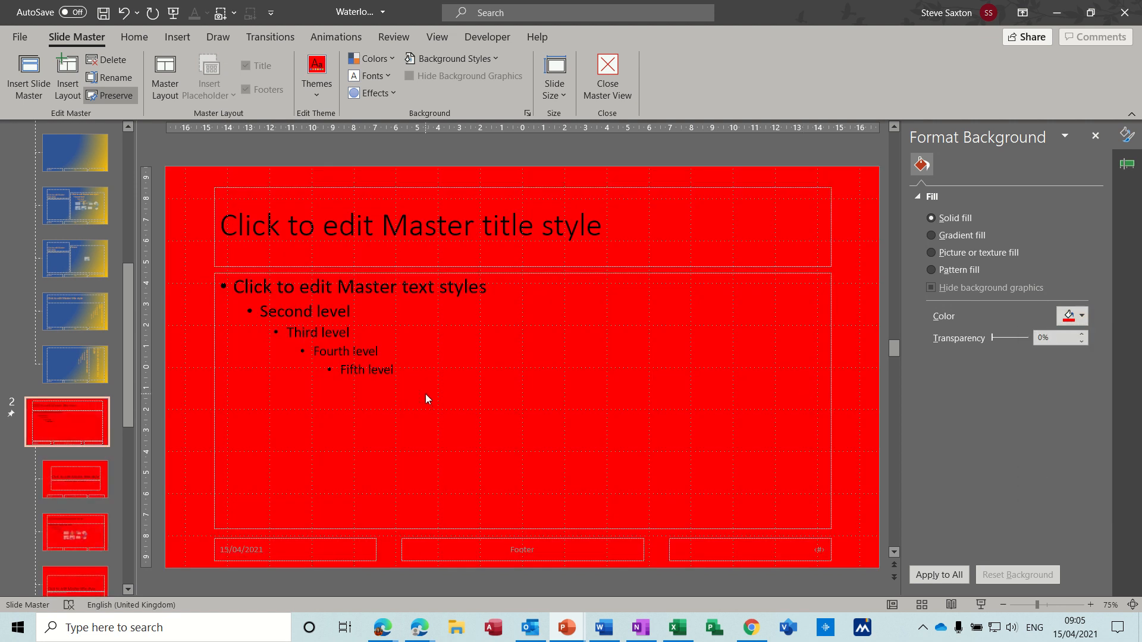
Step: Give the second slide master's Title and Content layout a solid blue background from the standard colours
left_click_drag(128, 379, 131, 434)
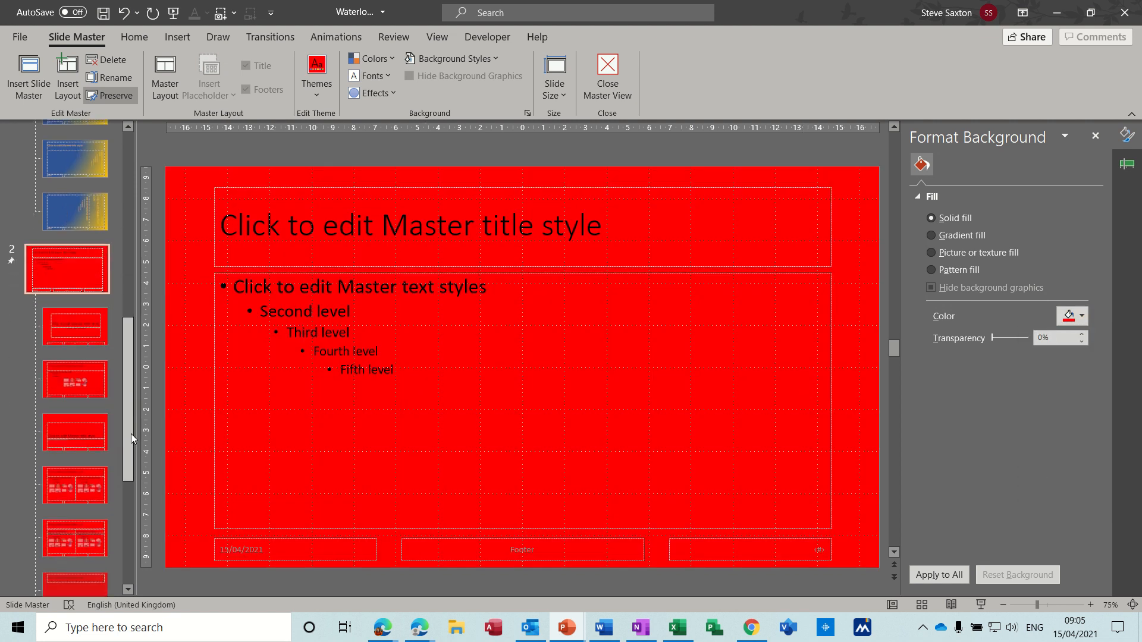
left_click(83, 377)
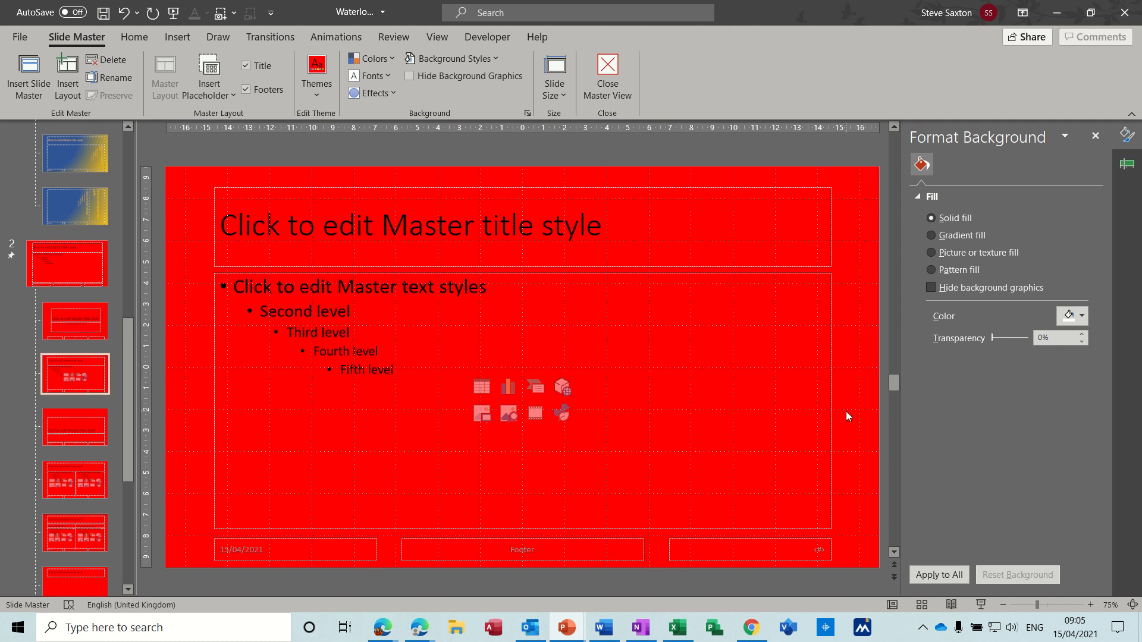
left_click(1081, 318)
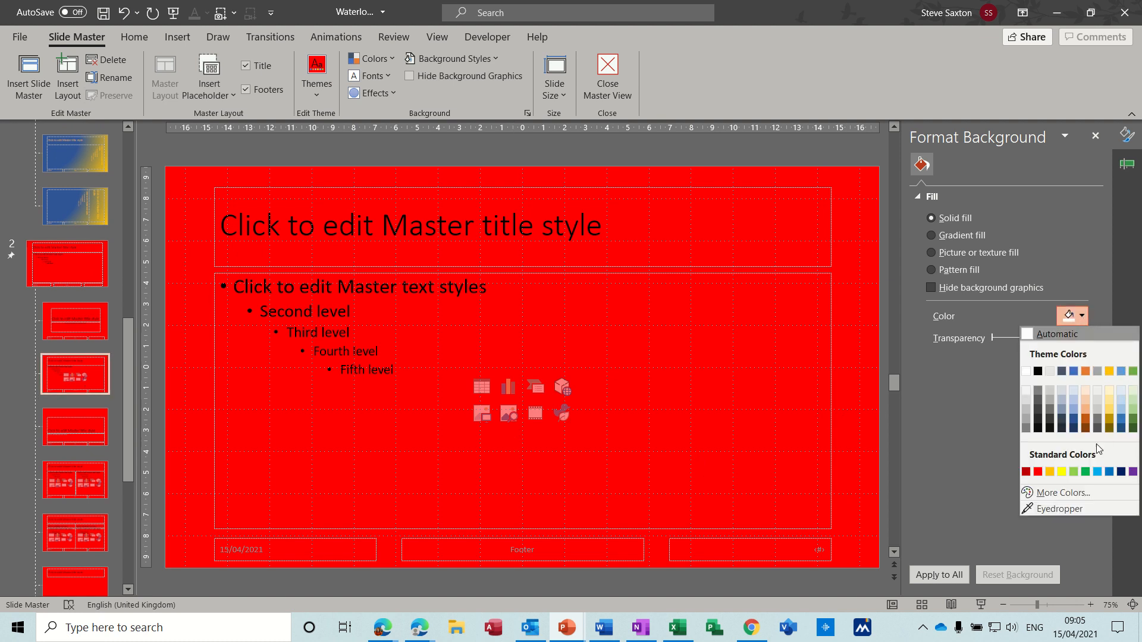
left_click(1109, 472)
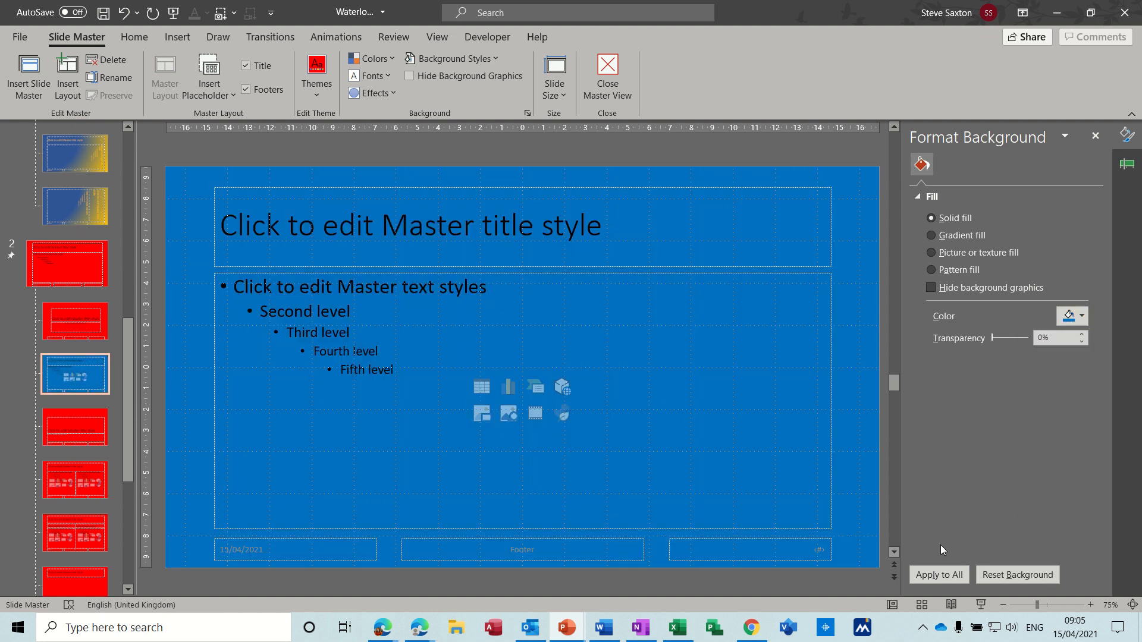
Step: Try applying the layout's blue background to all masters and layouts, and undo it
left_click(939, 574)
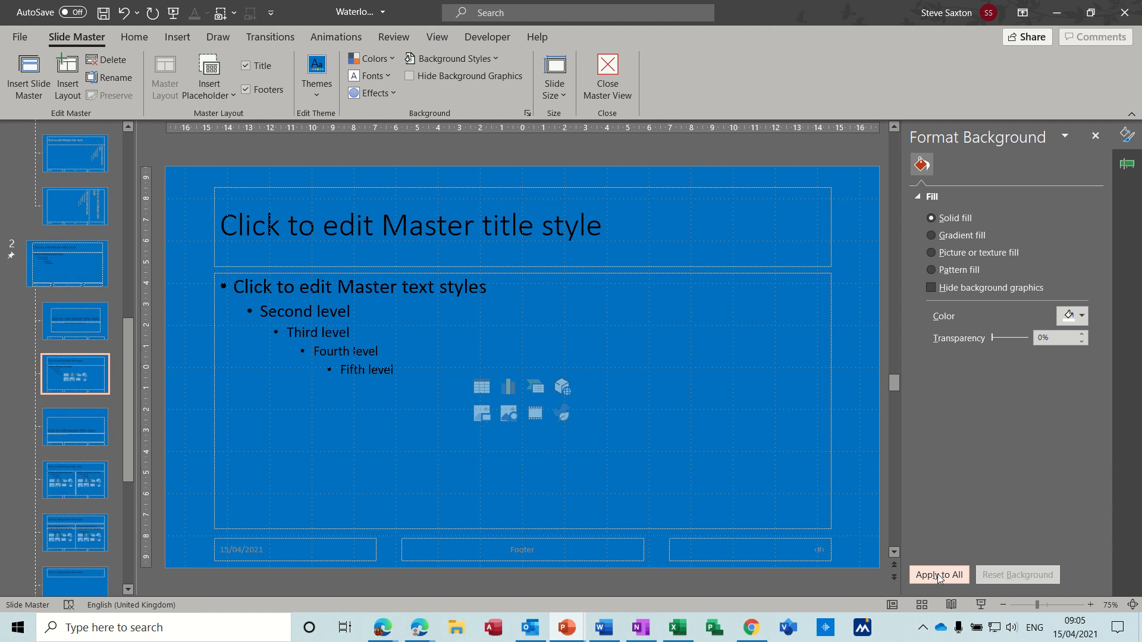
key("ctrl+z")
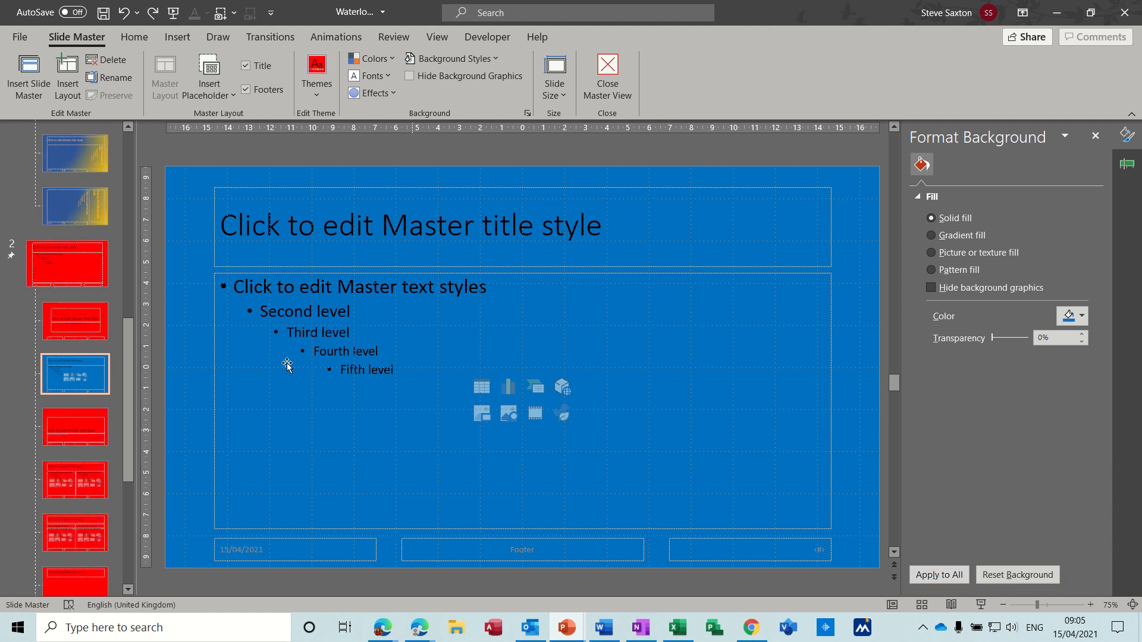
Step: Set the second slide master's own background to solid blue, check its Title and Content layout, and close the master view
left_click(68, 262)
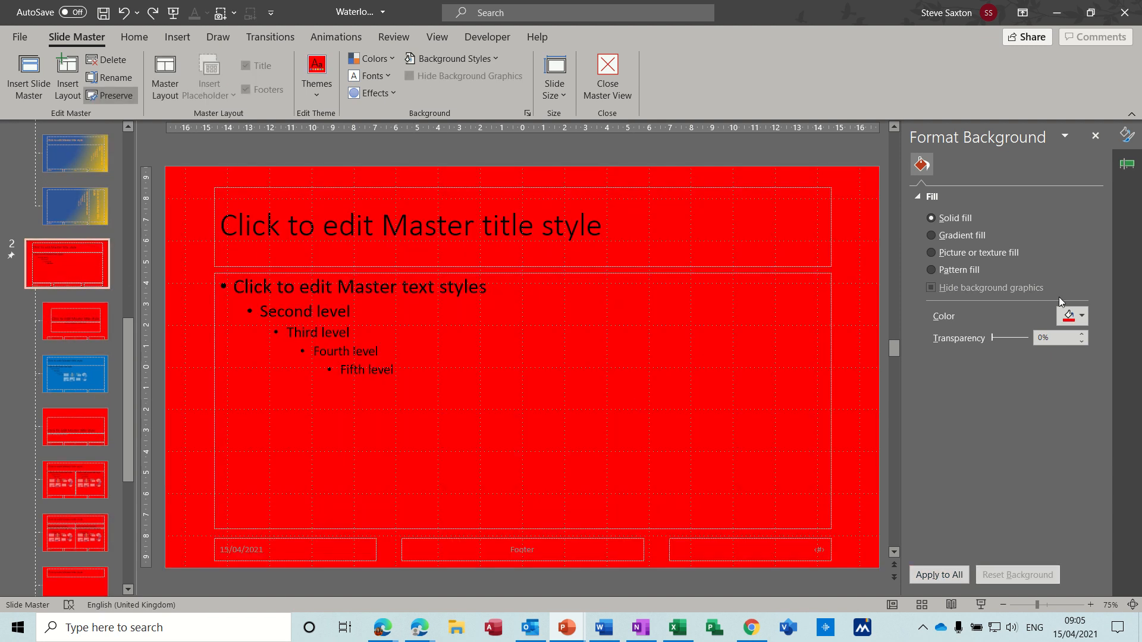
left_click(1073, 316)
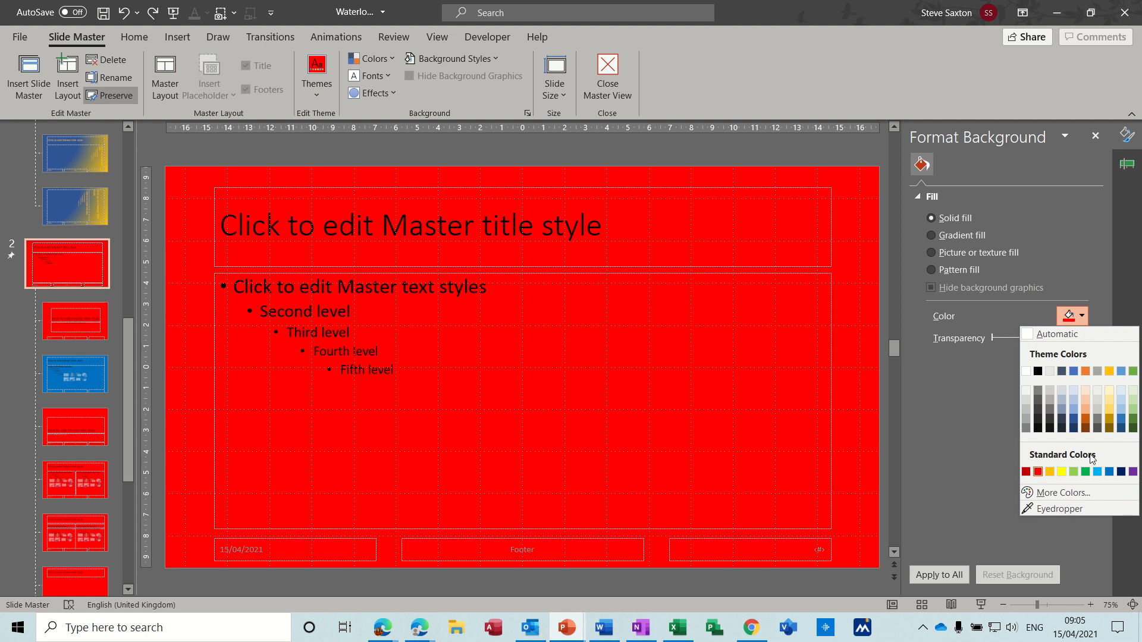
left_click(1099, 474)
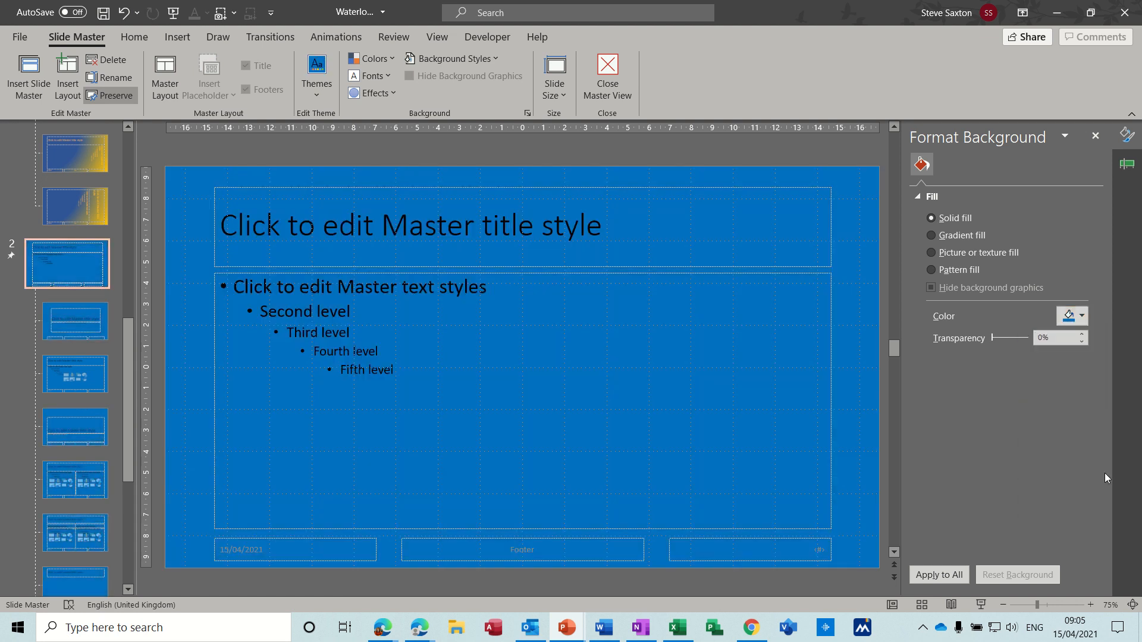
left_click(248, 354)
left_click(75, 373)
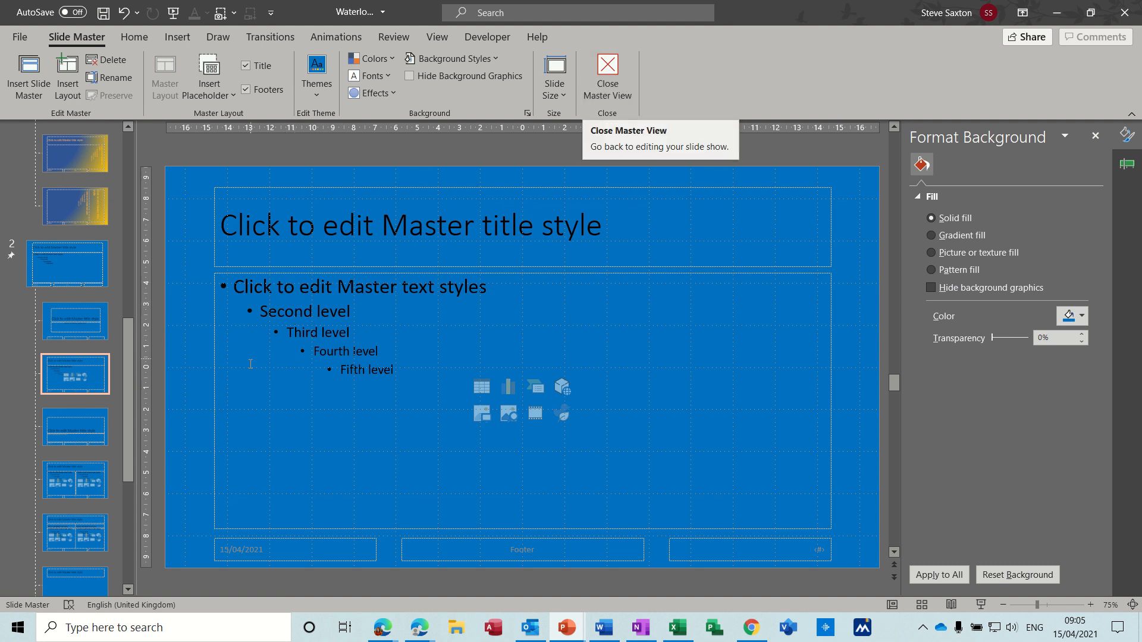
left_click(608, 77)
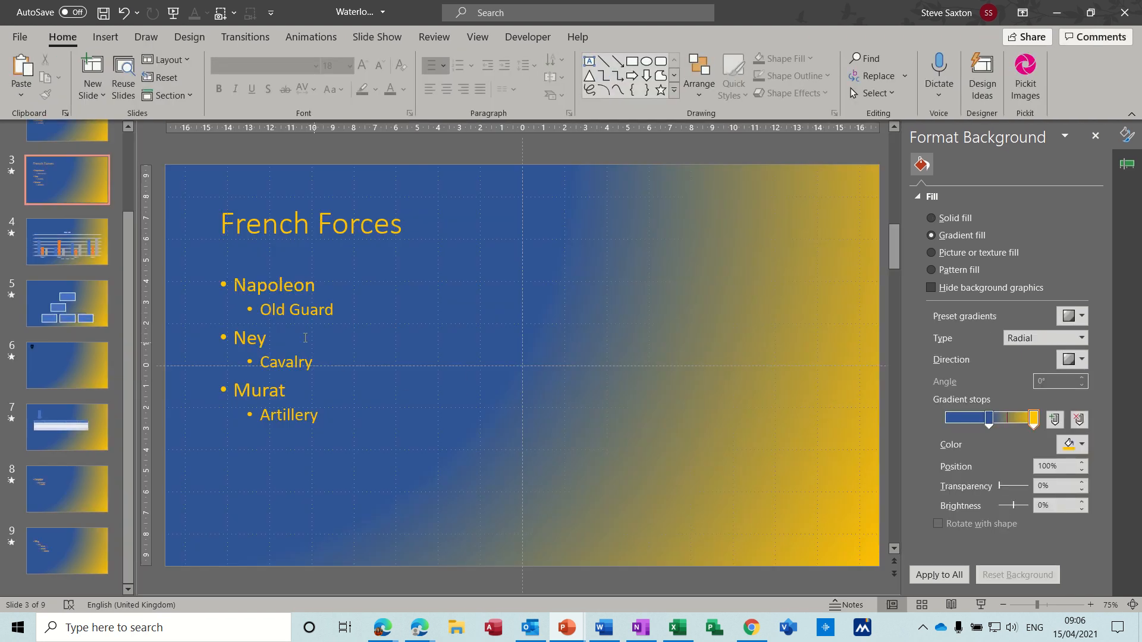
Step: Open the Animation Pane and examine the layout and bullet animations on the French Forces slide
left_click(252, 272)
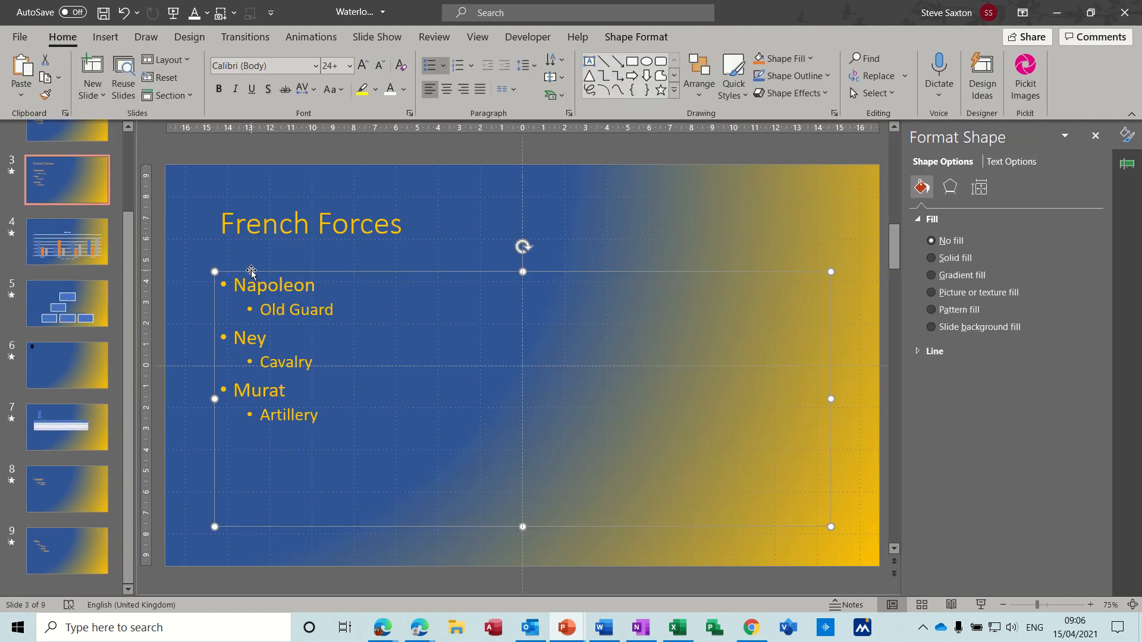
left_click(311, 38)
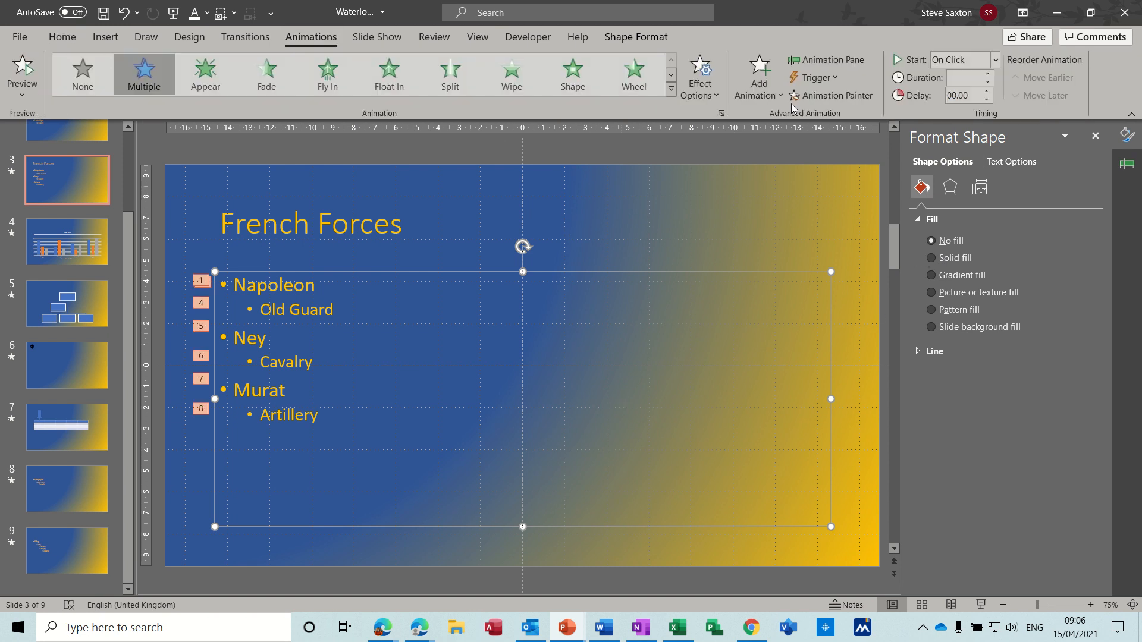
left_click(827, 60)
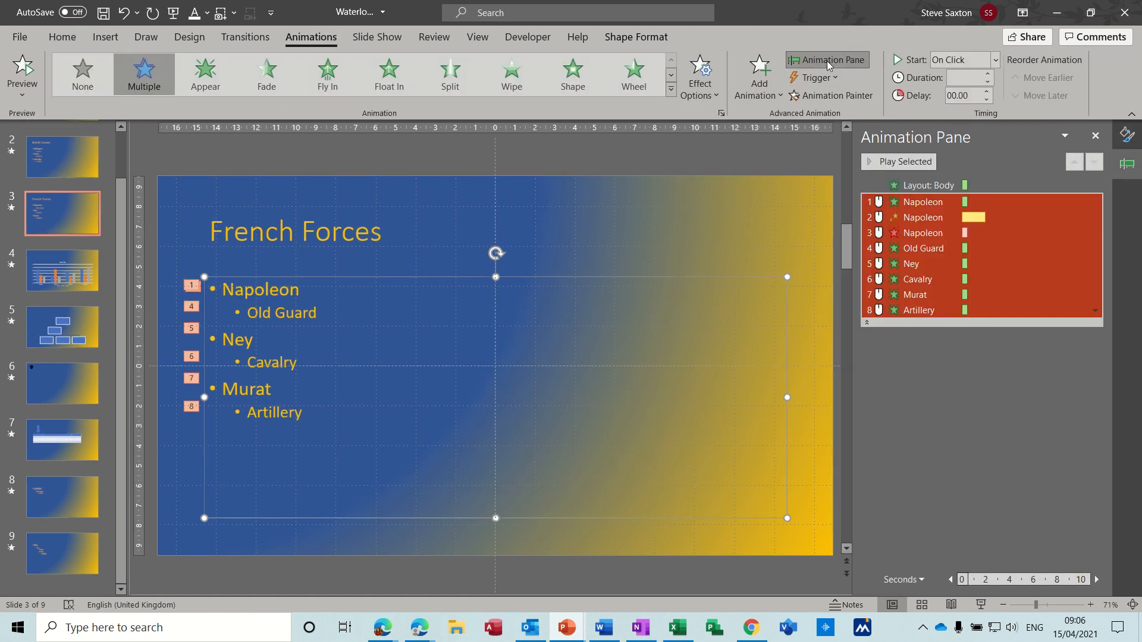
left_click(911, 186)
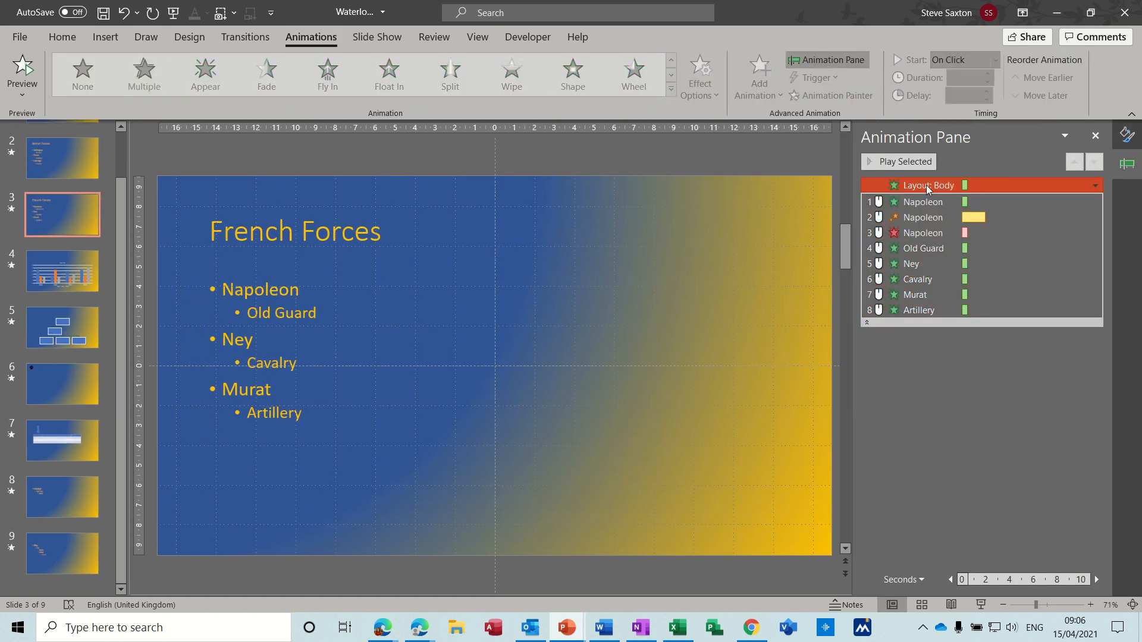
left_click(281, 281)
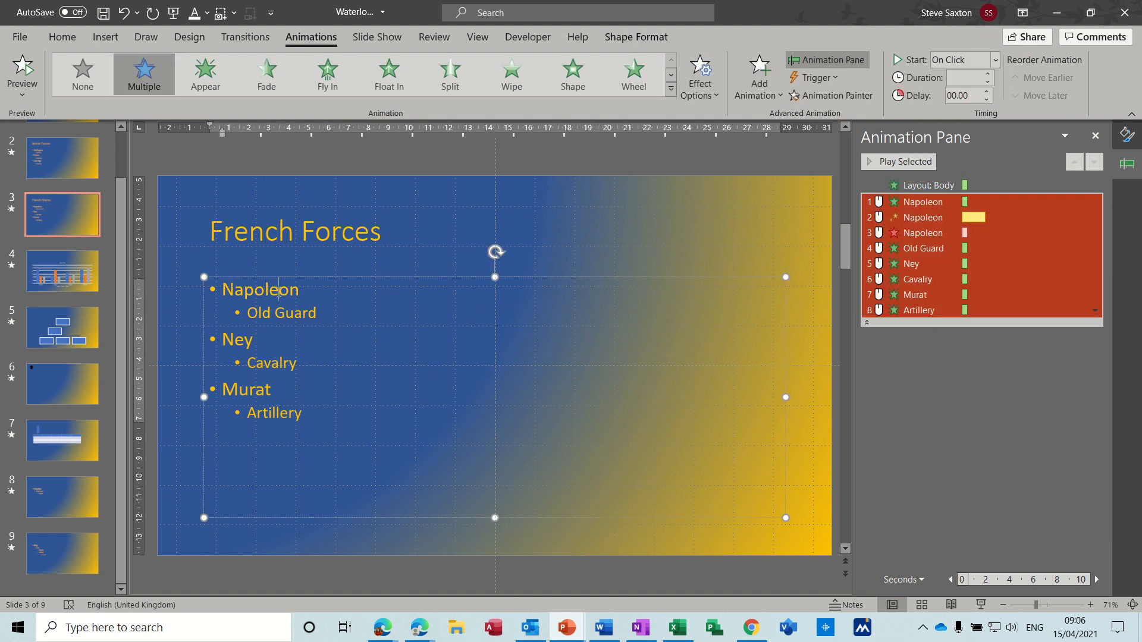
left_click(182, 266)
Step: Change the French Forces slide to the Title and Content layout from the blue Custom Design master
left_click(62, 223)
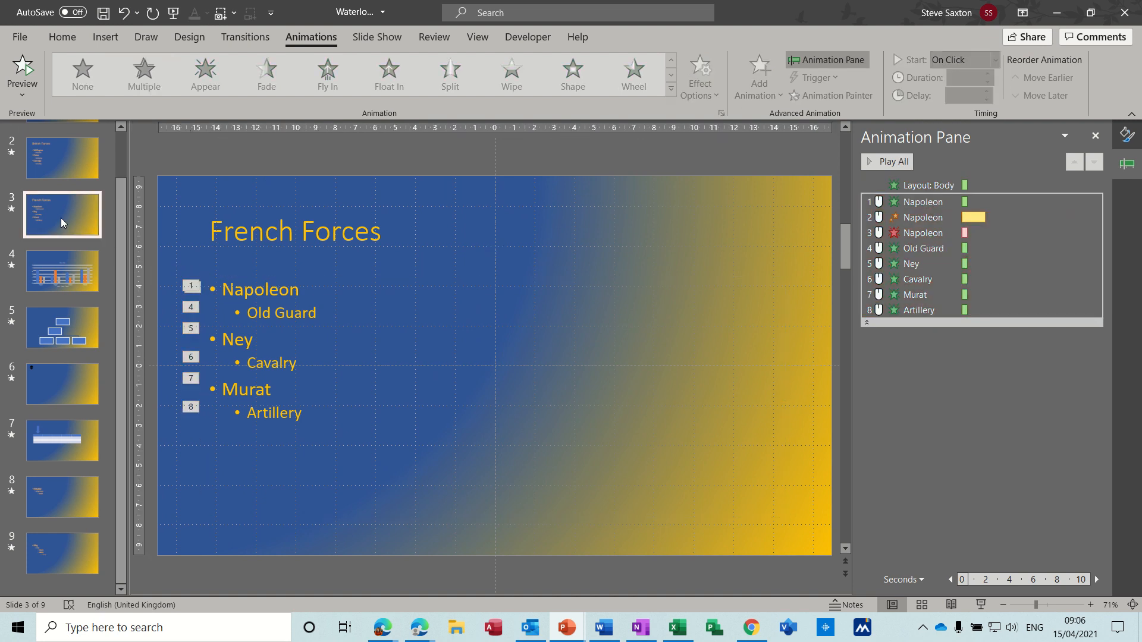
right_click(62, 223)
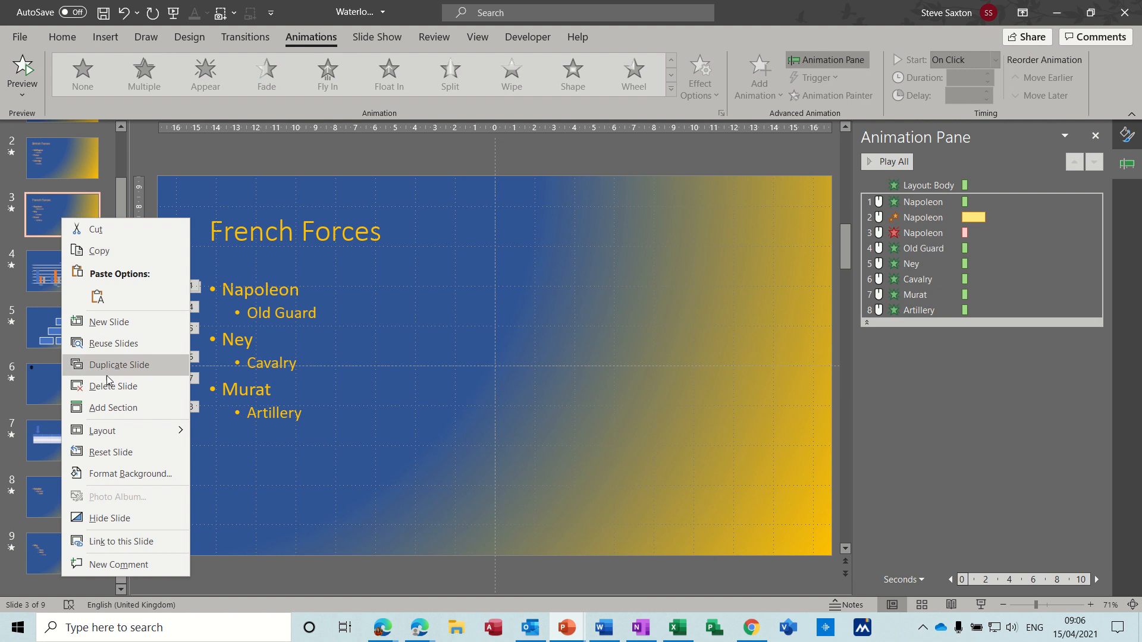
mouse_move(130, 427)
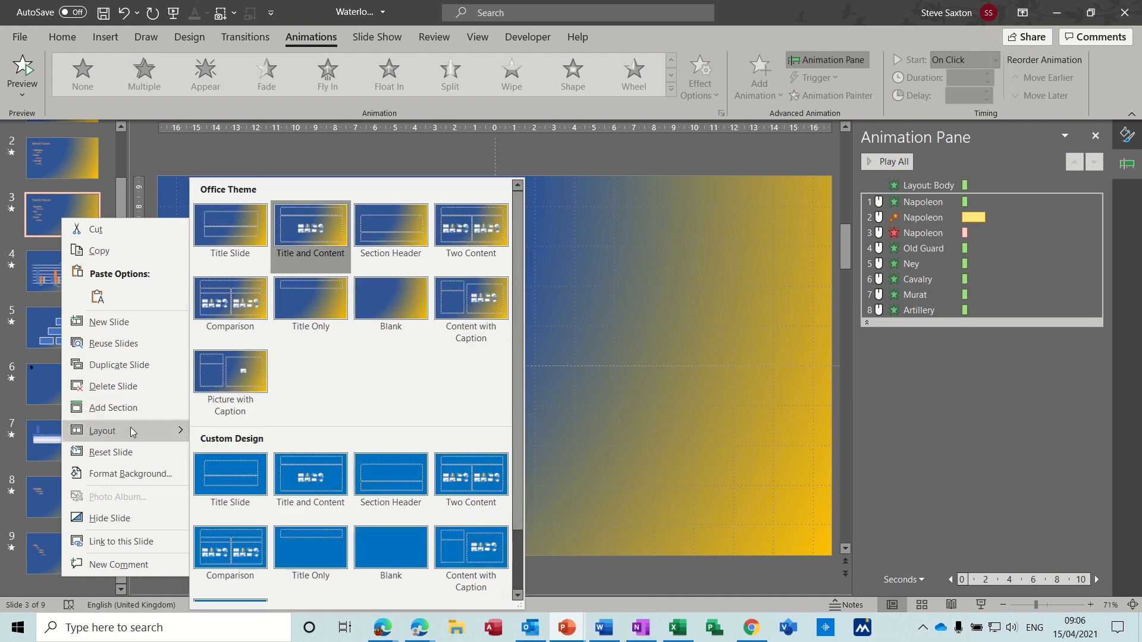
left_click(305, 473)
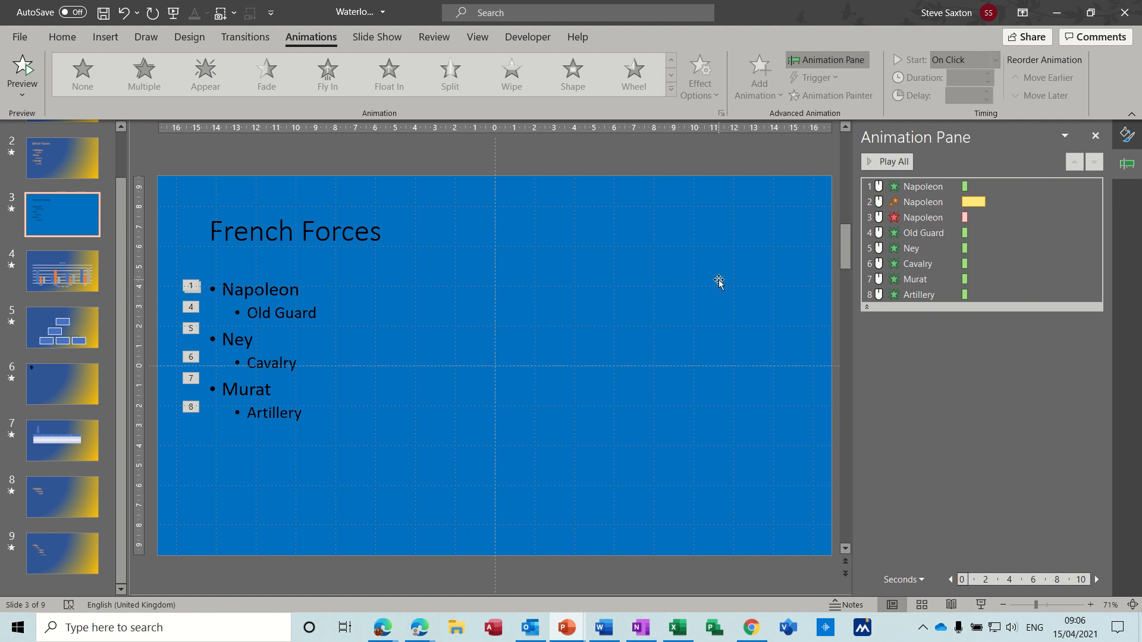
left_click_drag(937, 233, 944, 221)
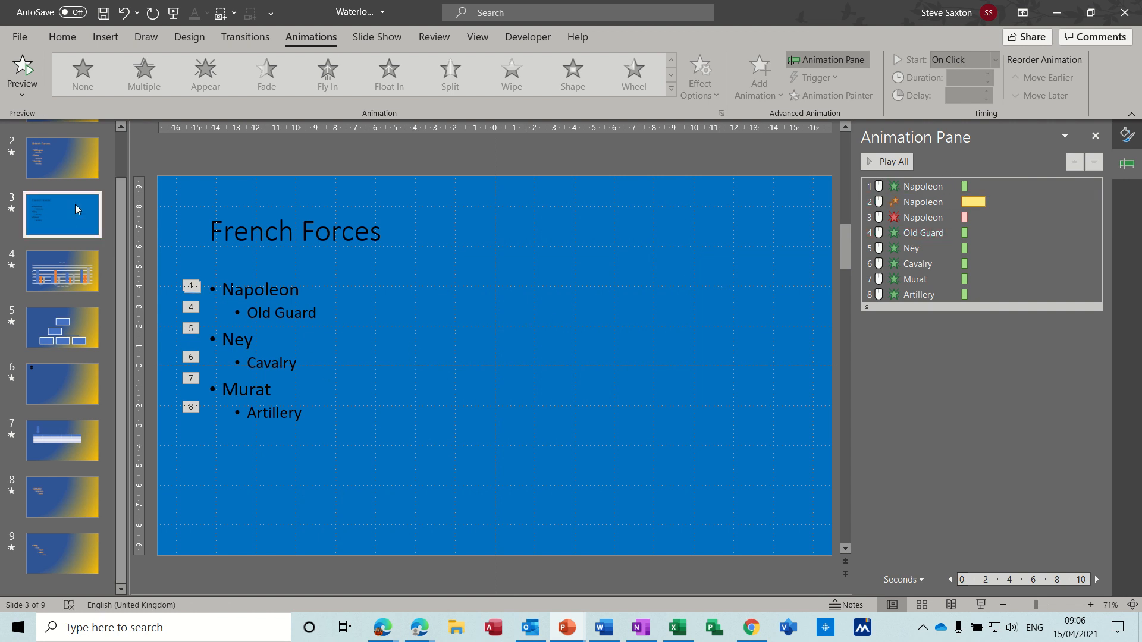
Step: Change the British Forces slide to the Custom Design Title and Content layout and expand its bullet animations in the Animation Pane
left_click(71, 170)
right_click(70, 169)
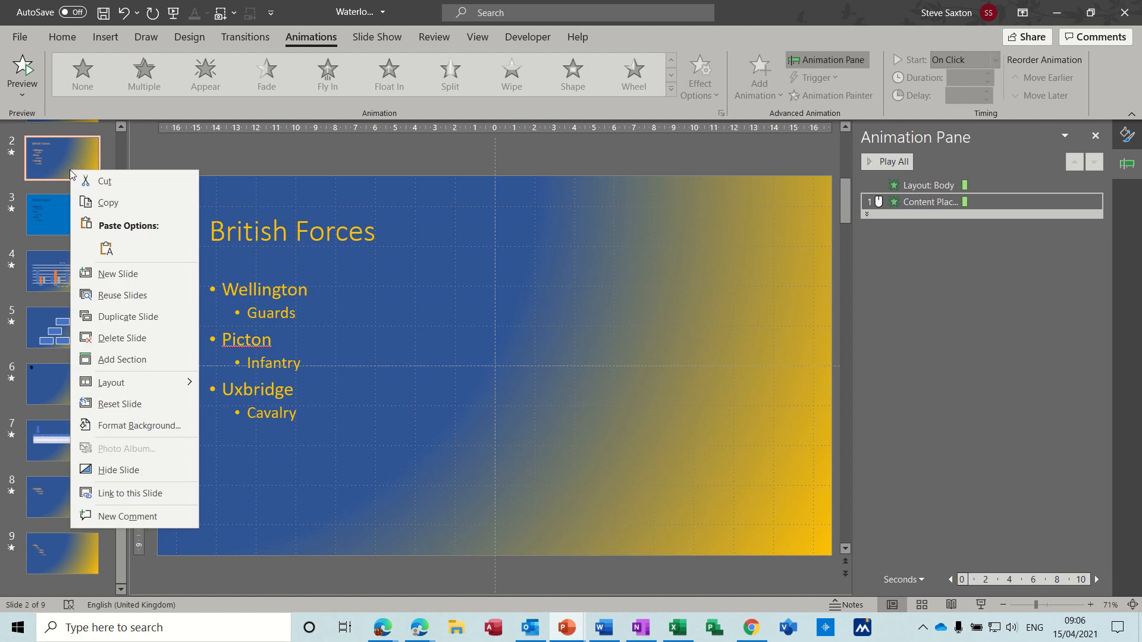
mouse_move(114, 383)
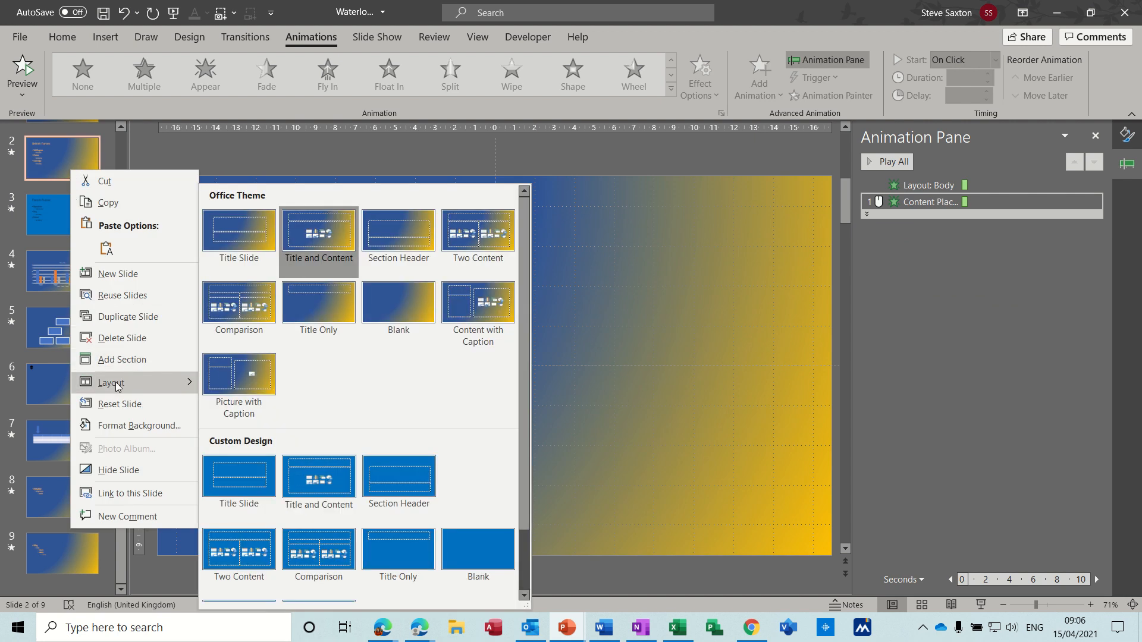
left_click(305, 487)
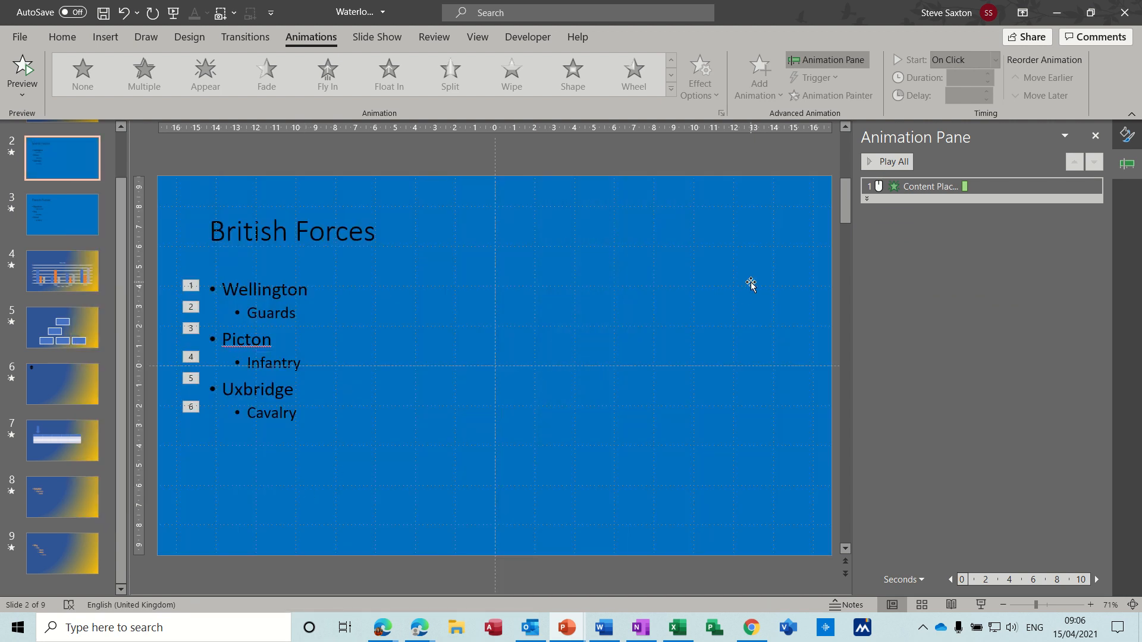
left_click(905, 199)
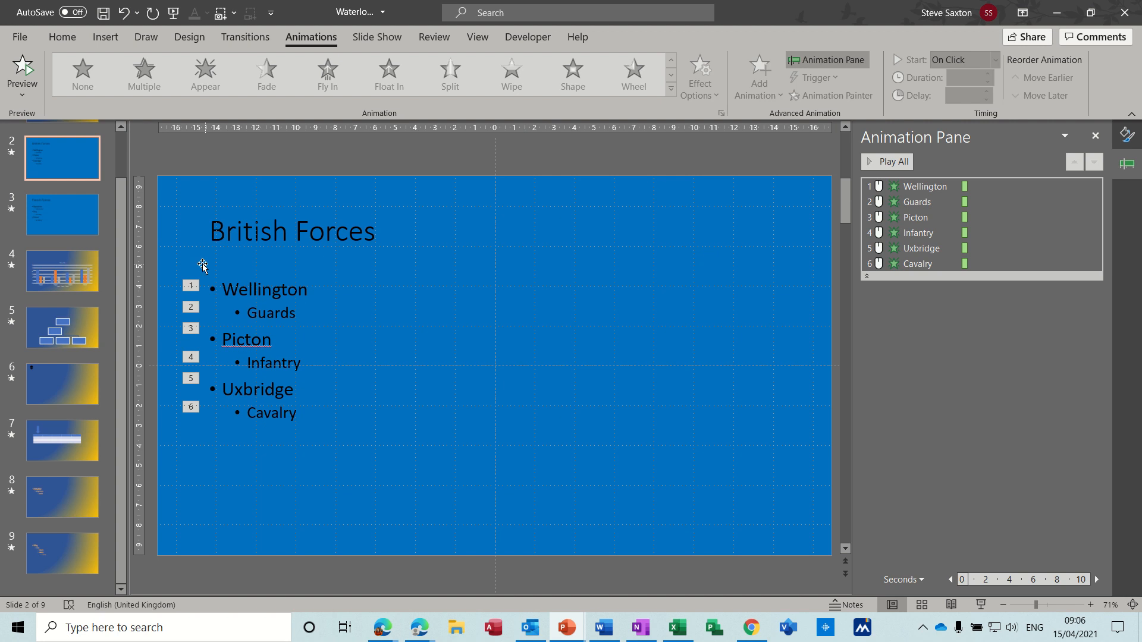
Step: Review both slide masters and their layouts in Slide Master view, and return to normal editing
left_click_drag(120, 234, 122, 170)
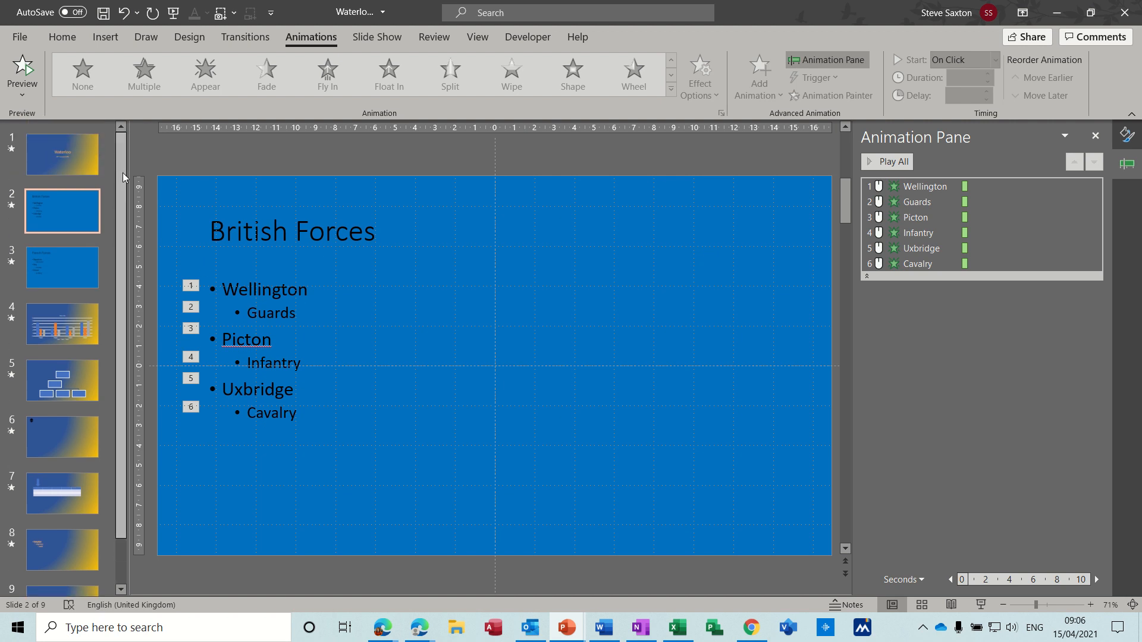
left_click(474, 41)
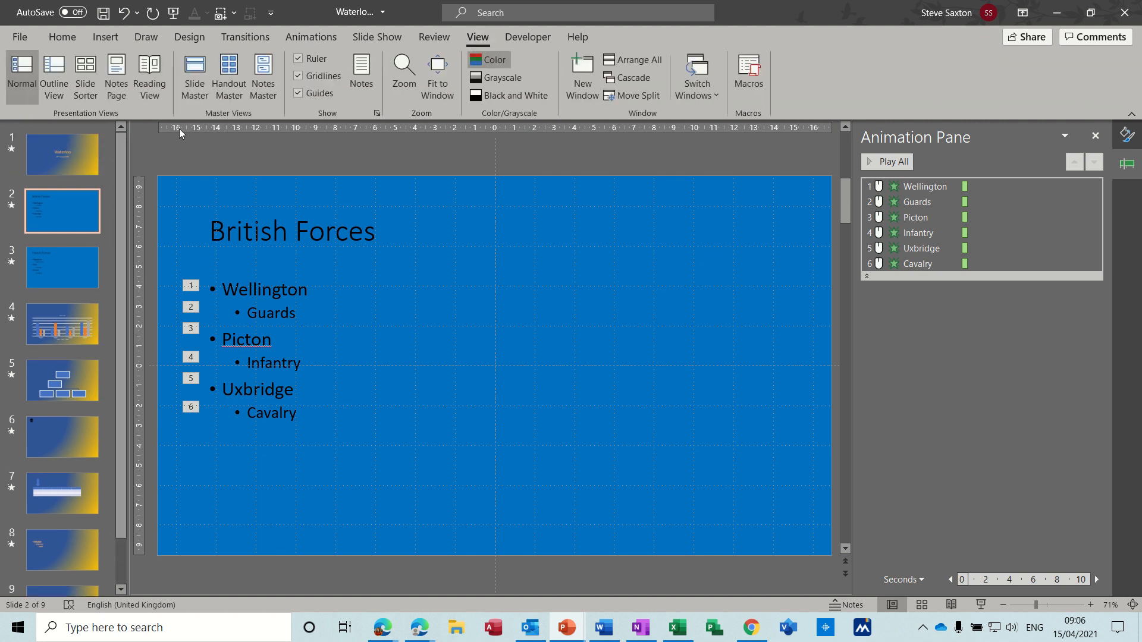
left_click(193, 74)
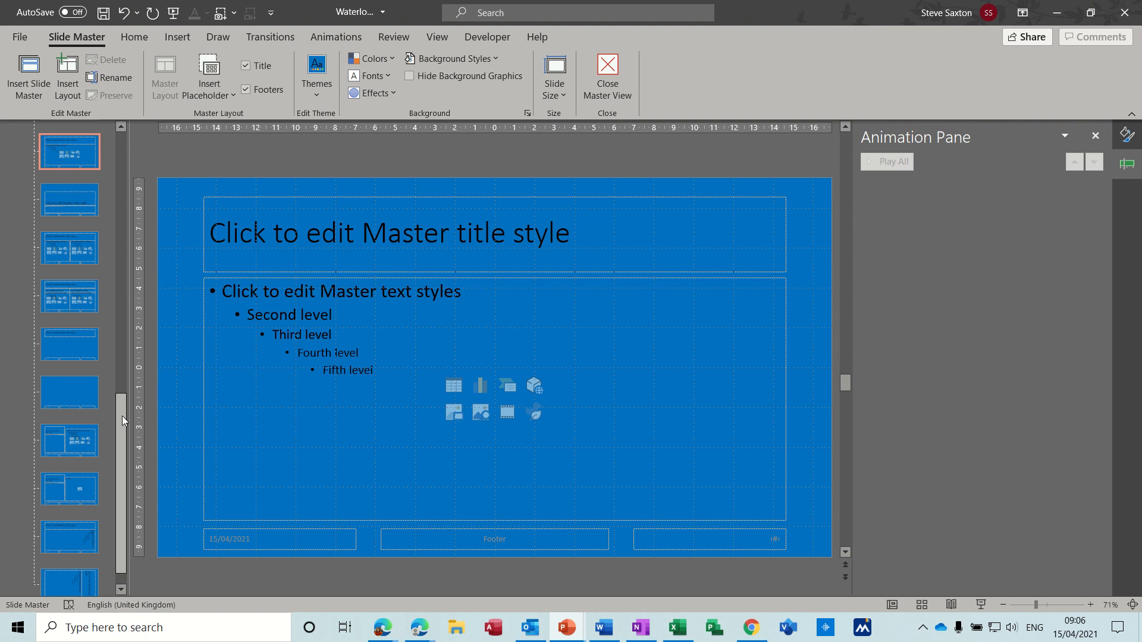
left_click_drag(122, 416, 122, 132)
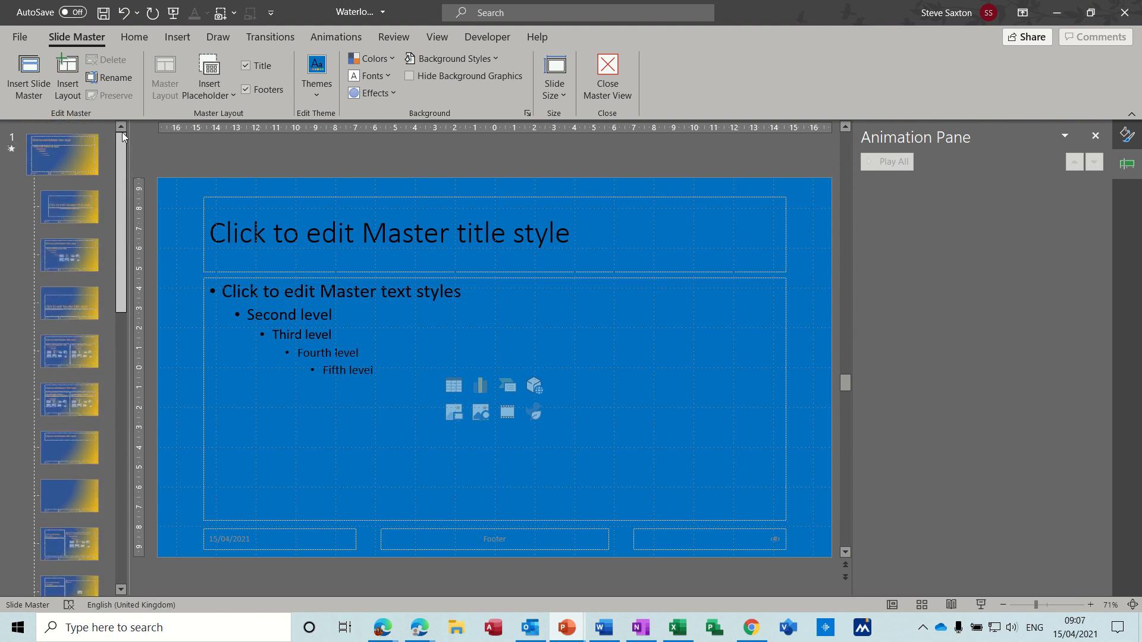
left_click(47, 155)
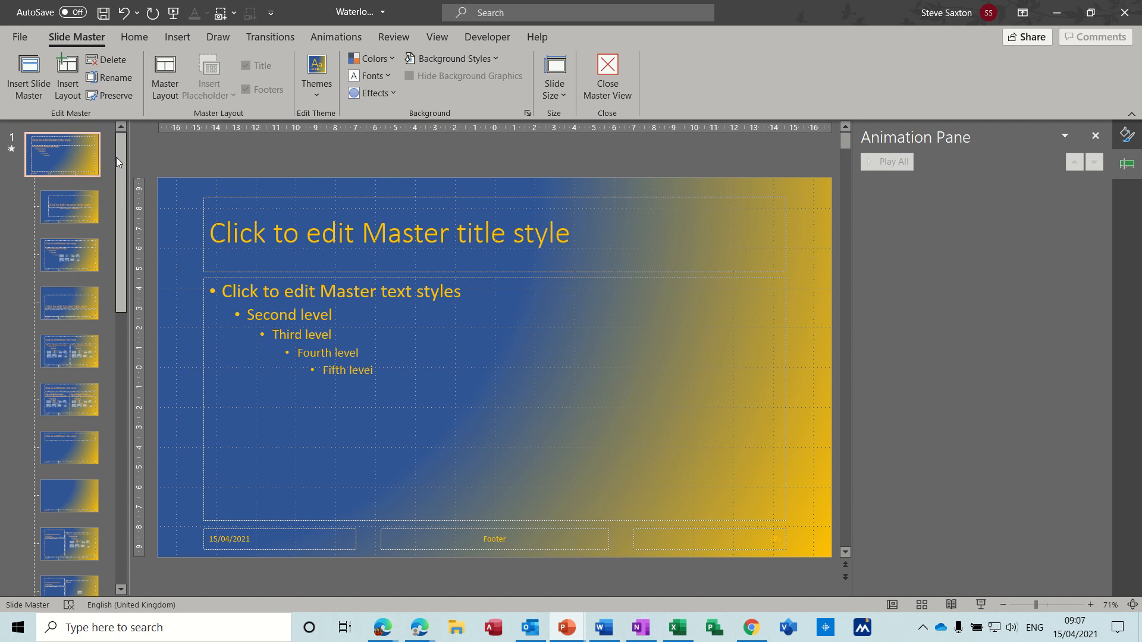
left_click_drag(119, 161, 123, 337)
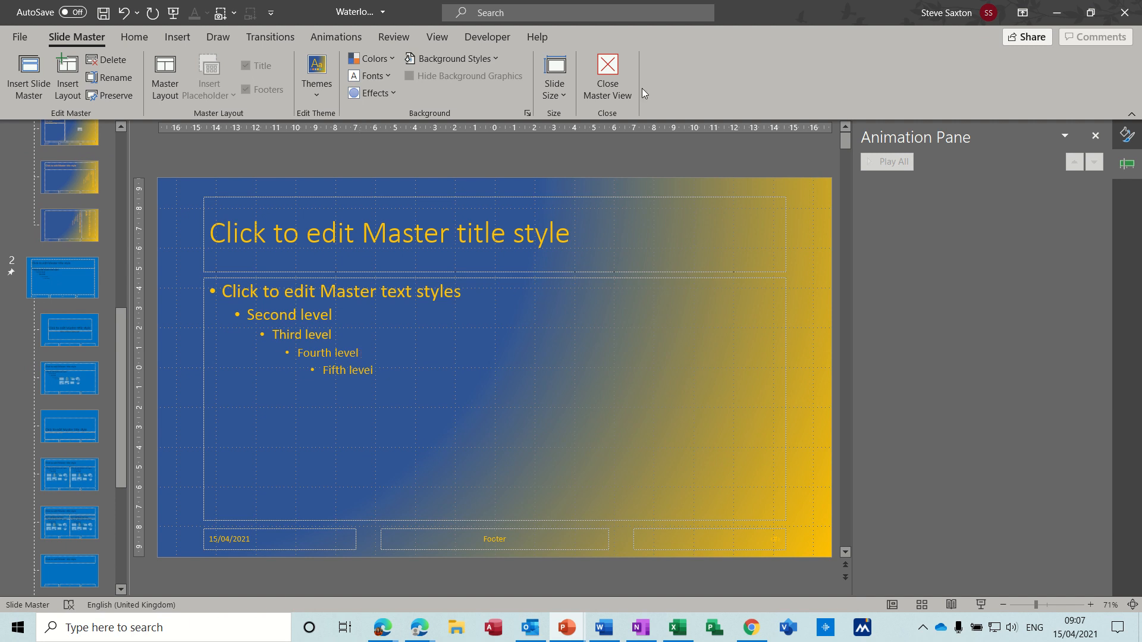
left_click(609, 73)
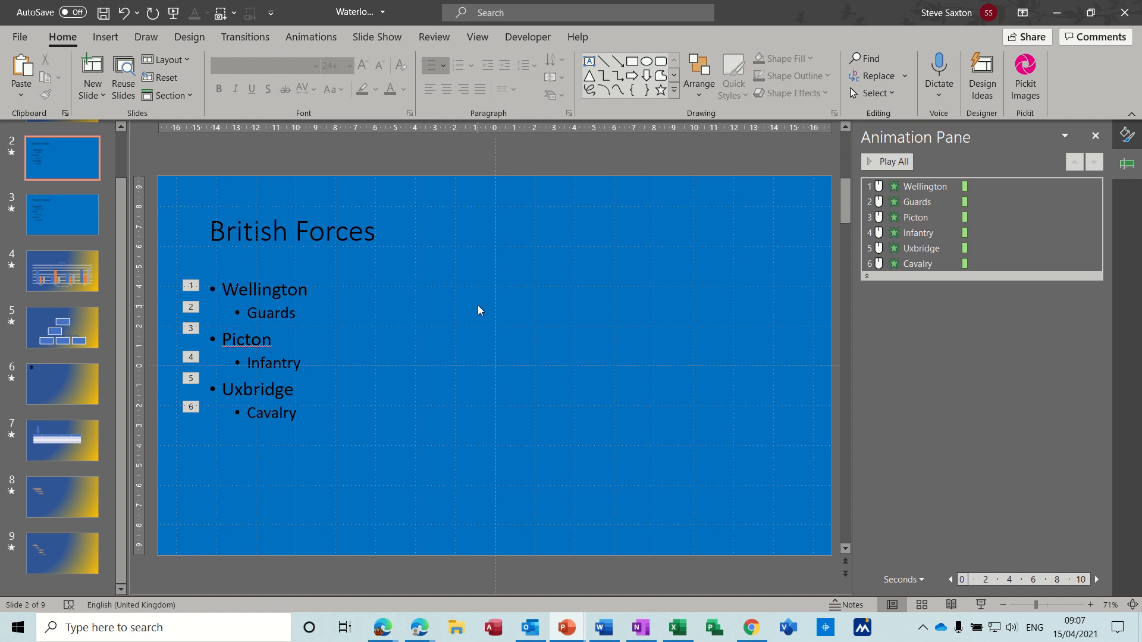
Step: Display the slide transition options for the British Forces slide
scroll(120, 233, "up", 2)
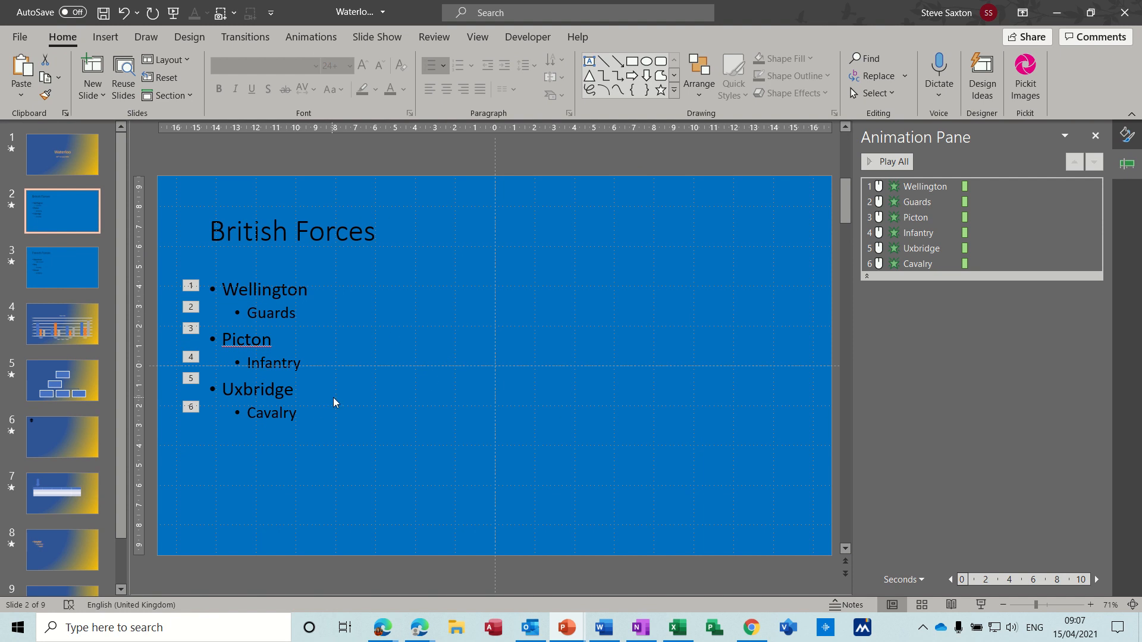
left_click(246, 37)
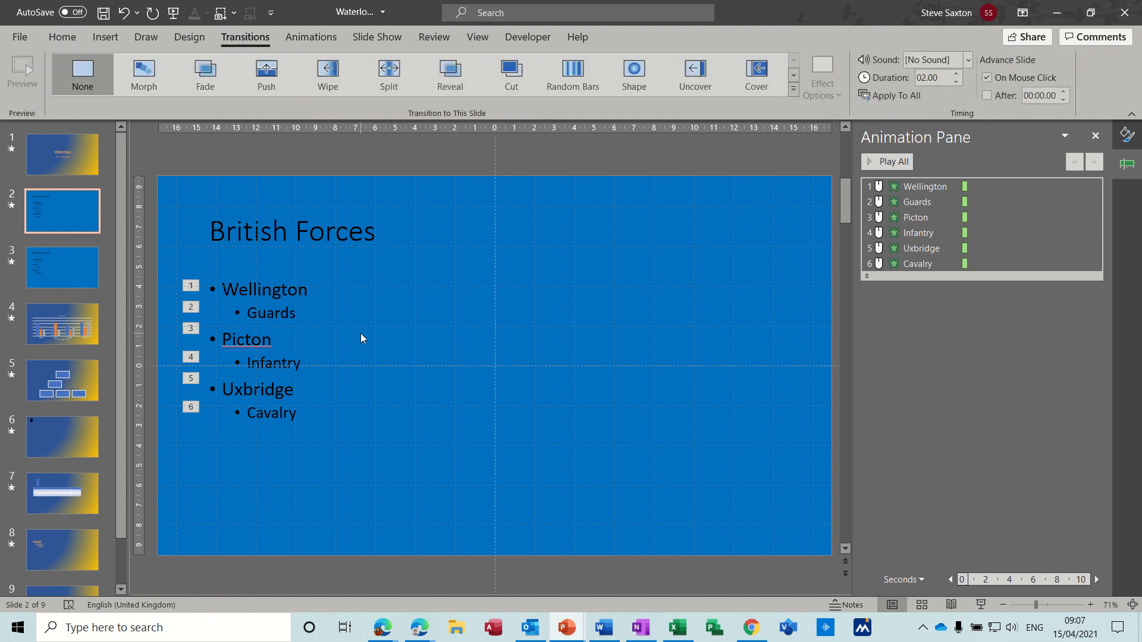